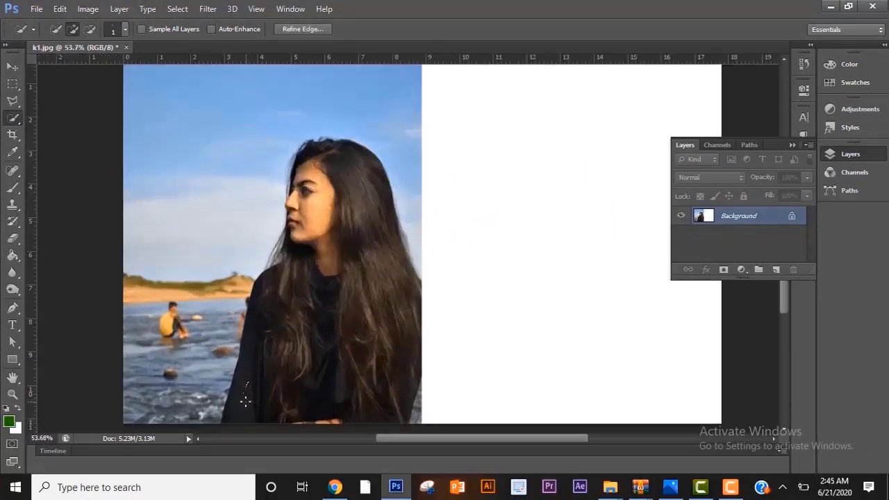
Step: Set the Quick Selection brush to 8 px and select the woman from her sleeve up to her hair
click(123, 30)
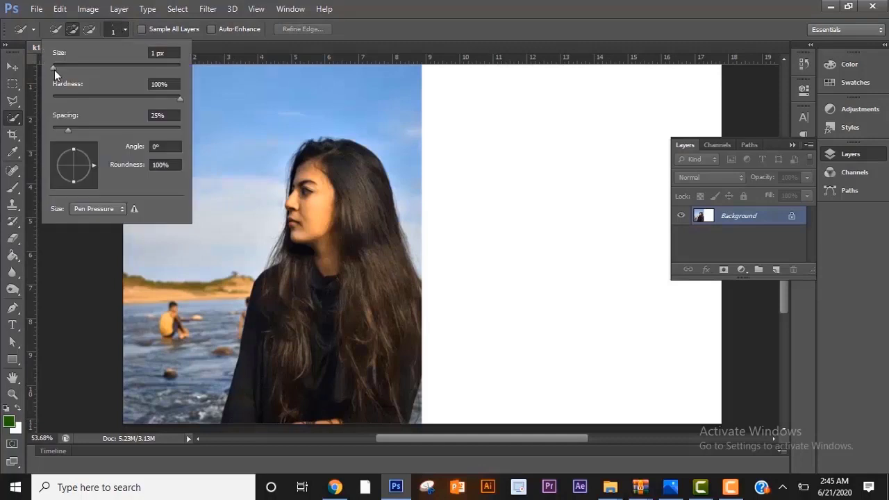
drag(52, 69, 55, 69)
click(229, 418)
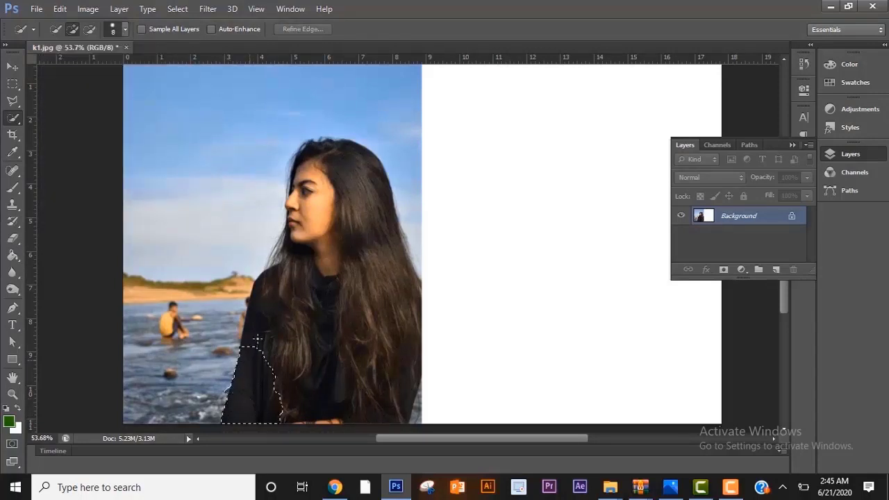
drag(280, 275, 294, 248)
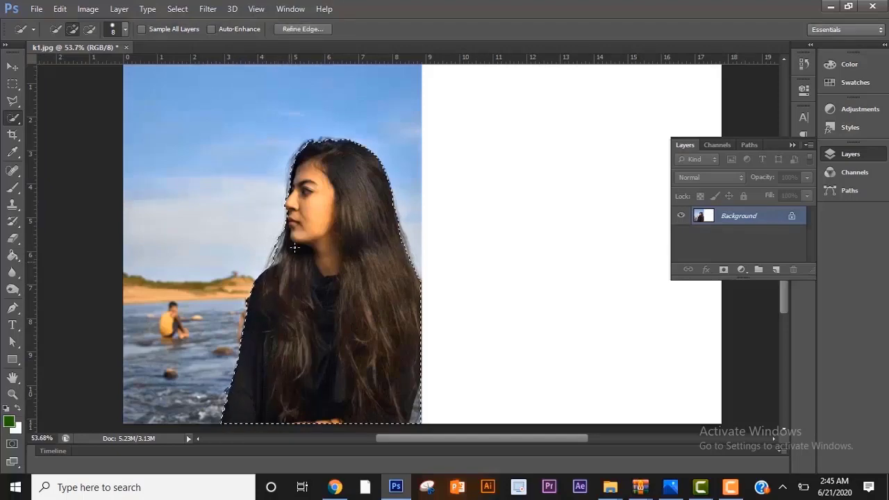
Step: Reduce the Quick Selection brush to 4 px and correct the selection edge along the hair at the front of the head
scroll(311, 161, up, 11)
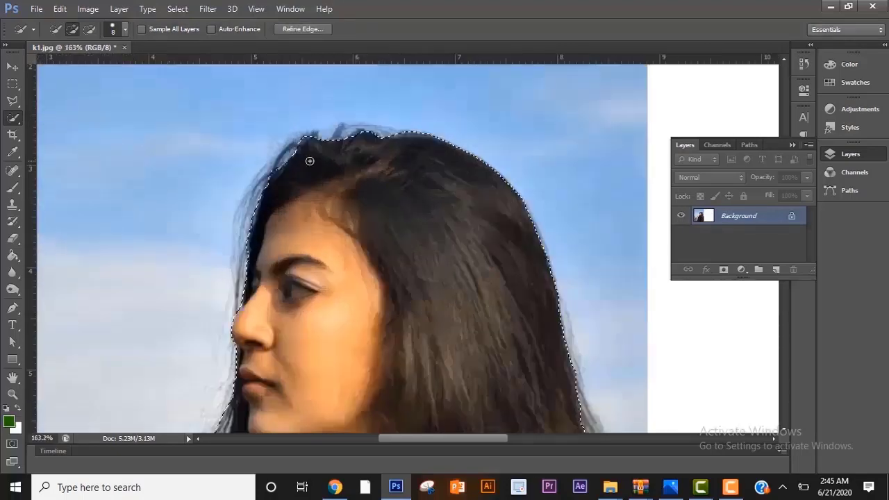
click(125, 29)
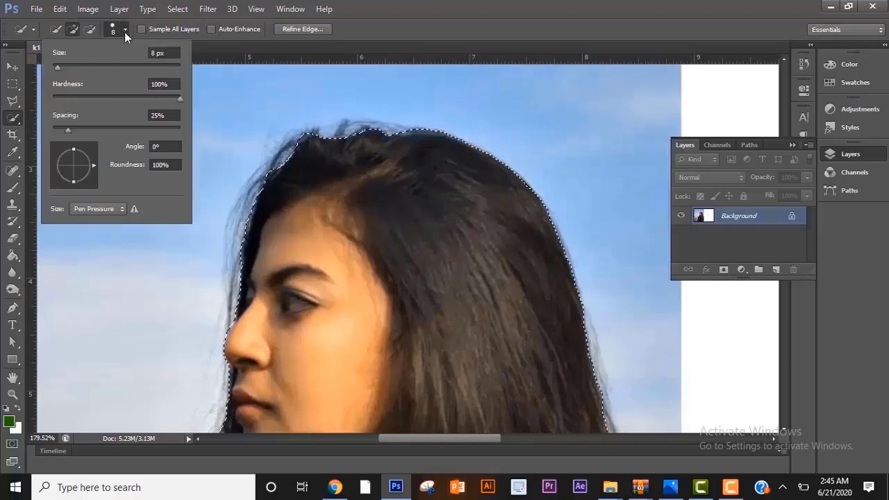
drag(59, 67, 56, 66)
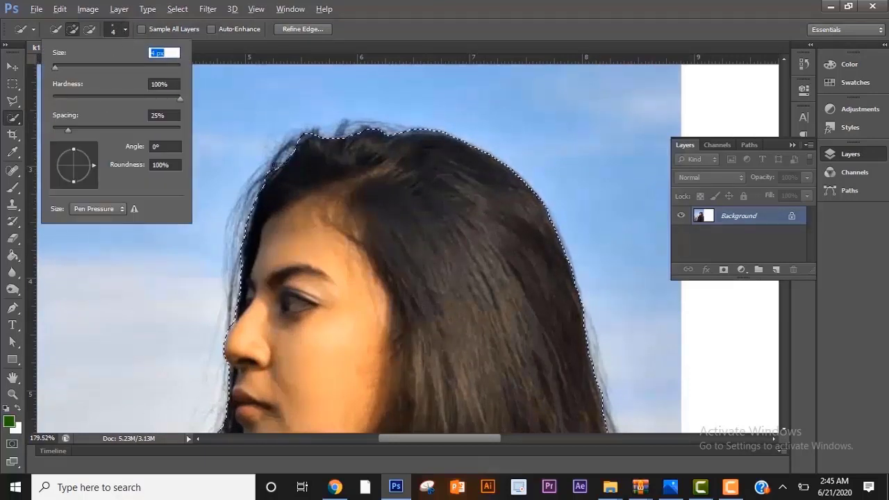
key(alt)
key(Return)
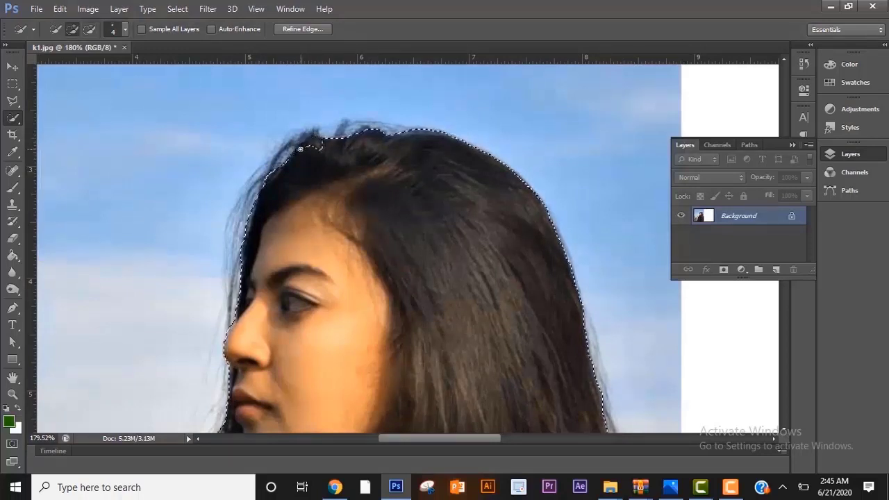
drag(316, 144, 301, 141)
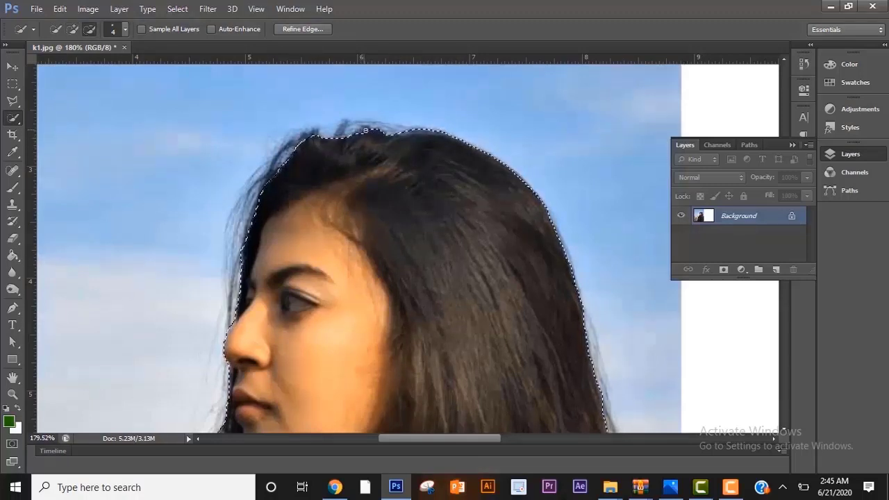
Step: Clean up the selection edge along the front hair strands, the shoulder and the outer sleeve
scroll(387, 132, down, 5)
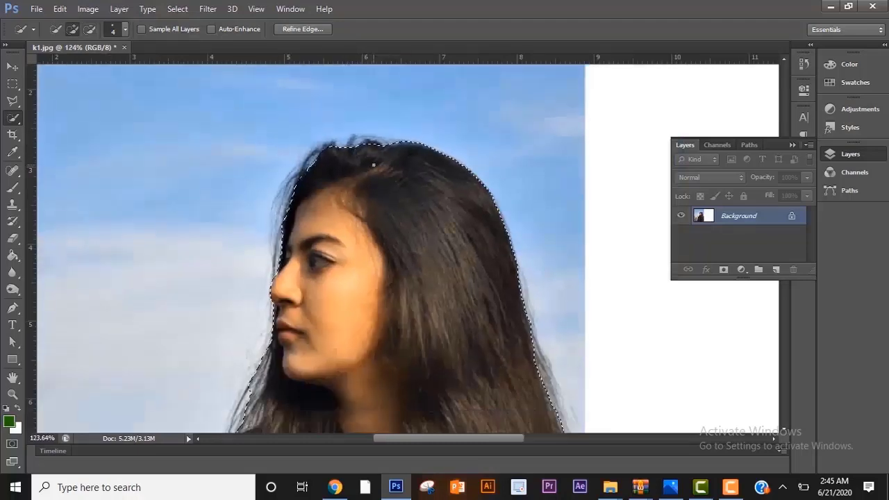
scroll(374, 165, up, 5)
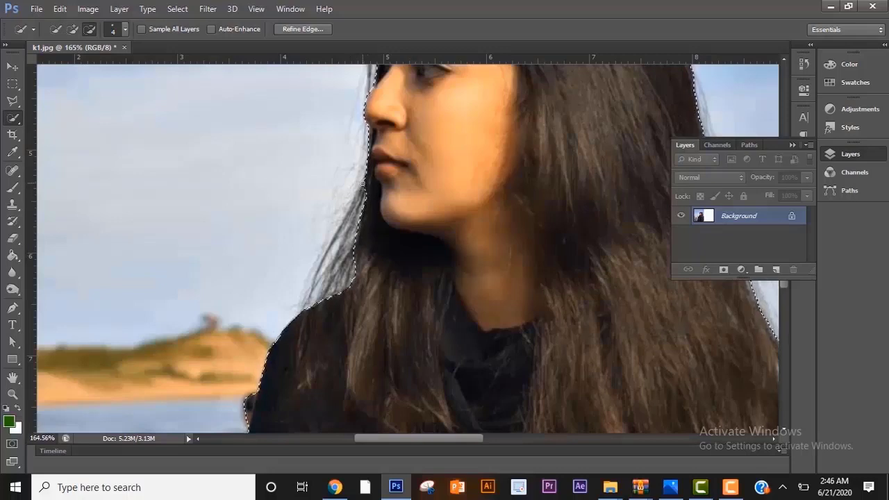
scroll(338, 221, down, 4)
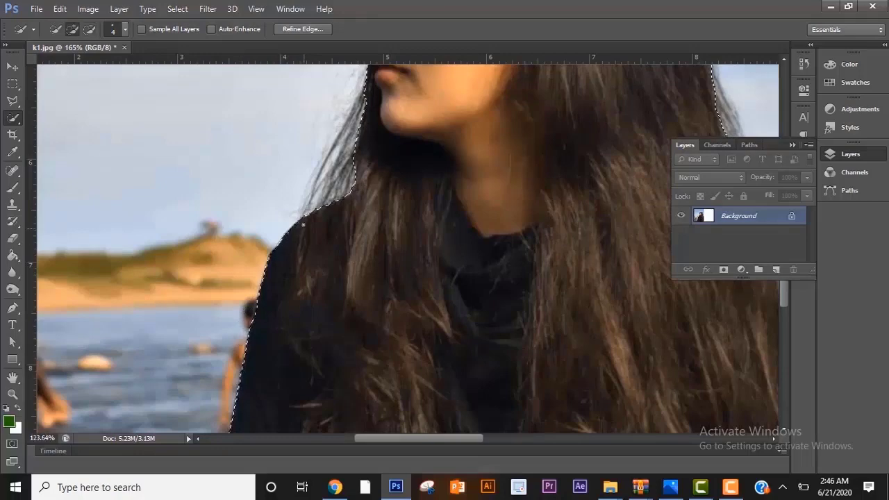
scroll(301, 214, down, 5)
scroll(248, 382, up, 3)
scroll(278, 357, up, 3)
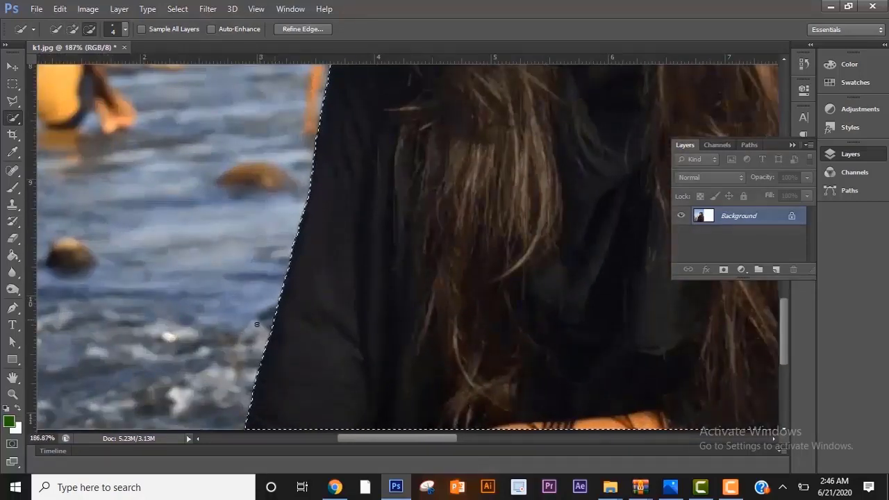
scroll(257, 327, down, 2)
scroll(338, 307, down, 1)
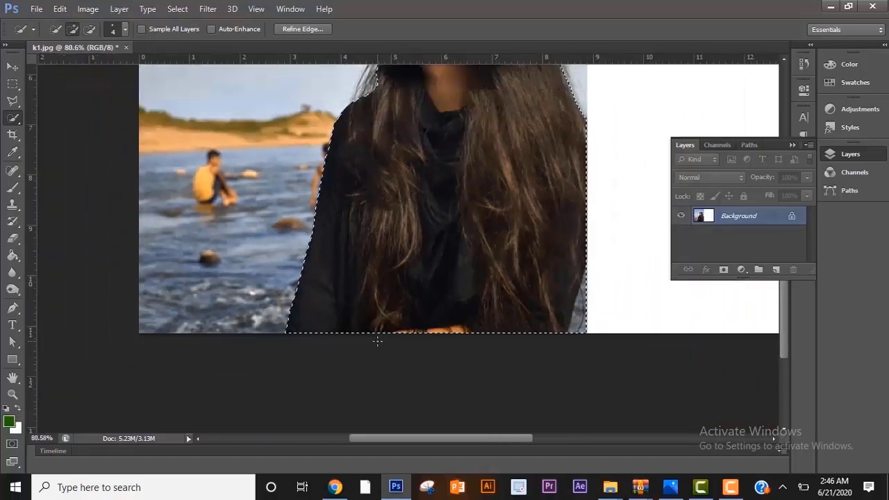
Step: Subtract the strip of water beside the lower back sleeve from the woman's selection
scroll(581, 330, up, 2)
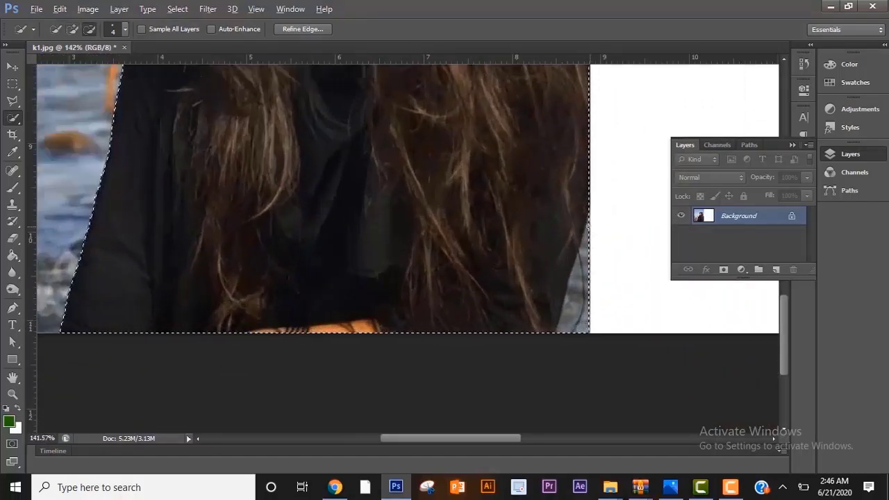
drag(588, 224, 586, 241)
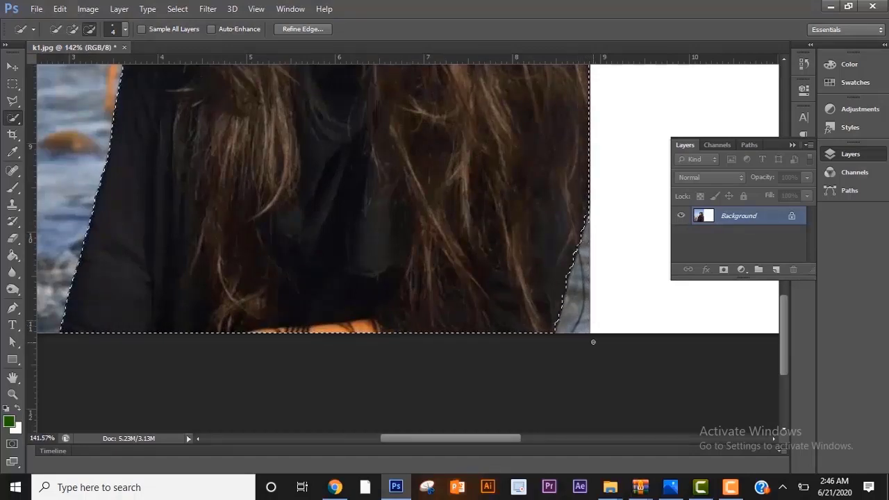
scroll(564, 343, down, 1)
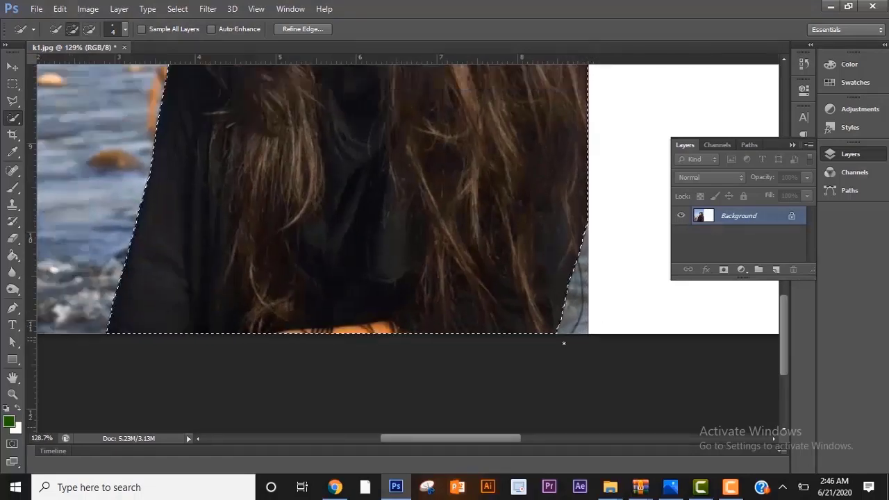
scroll(563, 343, down, 5)
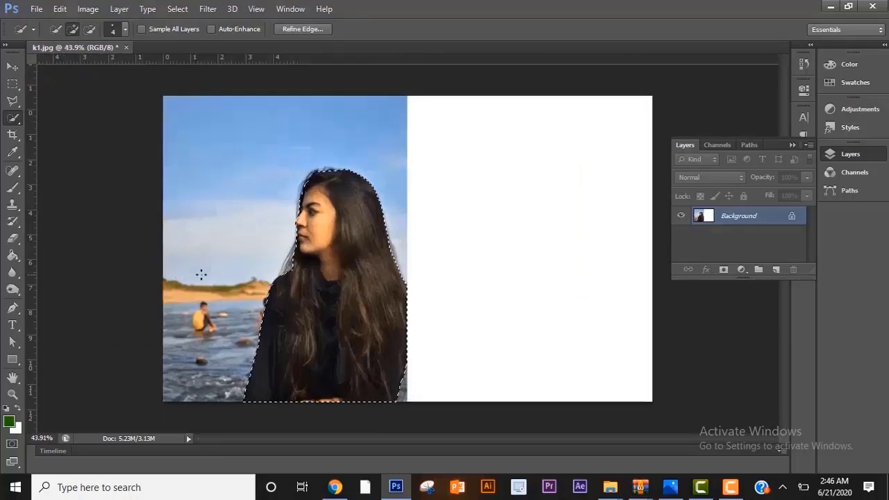
scroll(201, 275, up, 1)
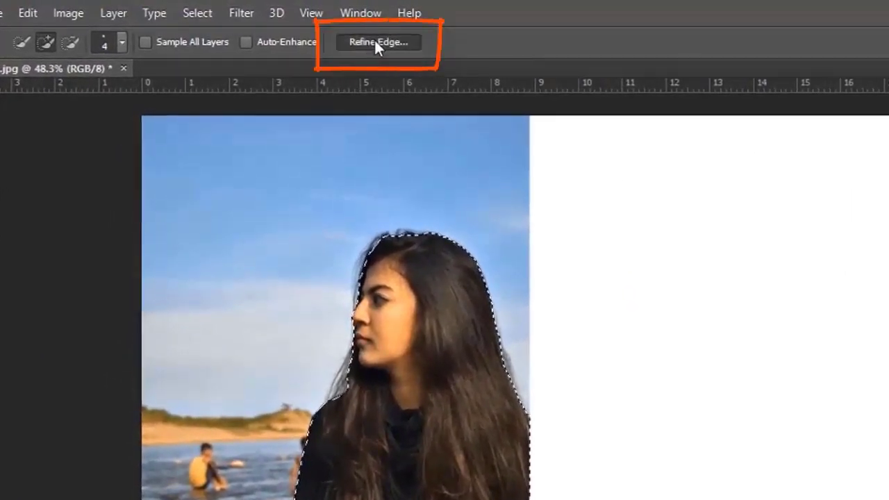
Step: Start Refine Edge on the selection, with Smart Radius on and the edge detection radius at 7.5 px
click(375, 42)
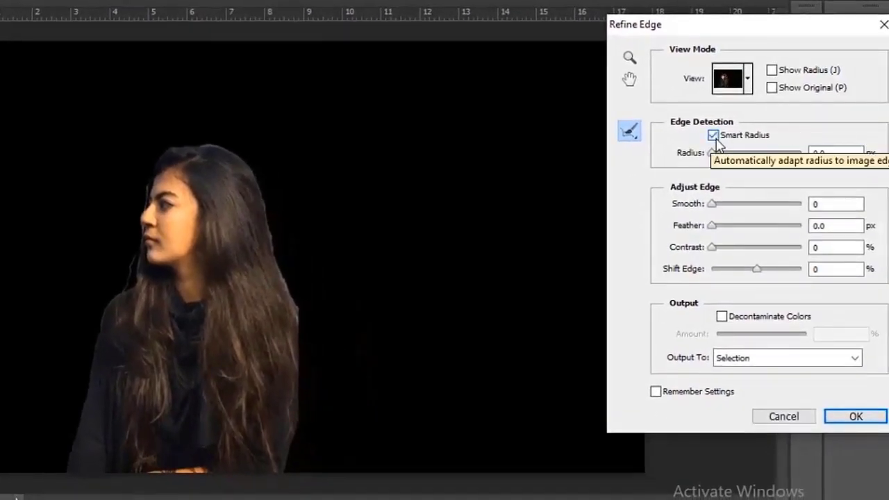
click(739, 152)
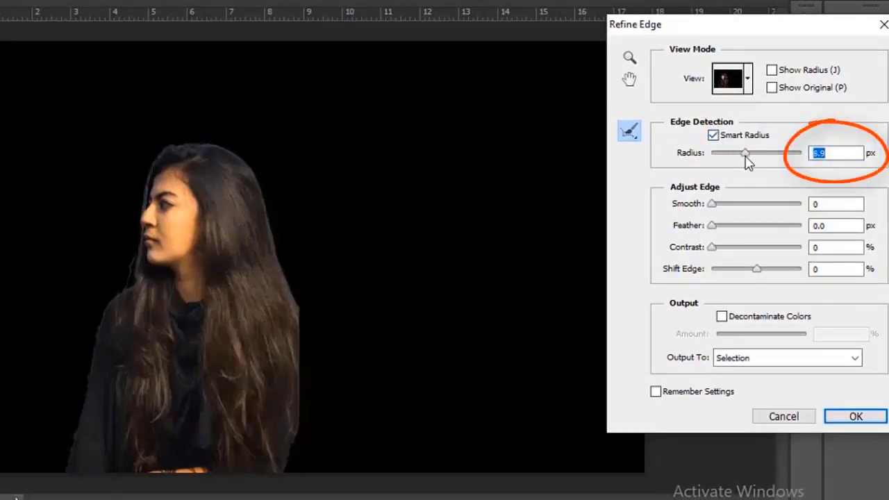
click(745, 154)
click(742, 155)
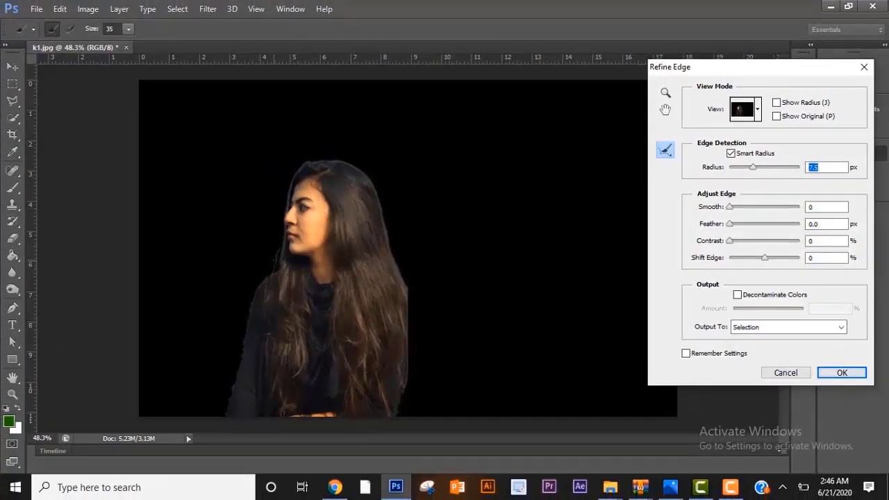
Step: Paint over the hair edges on both sides of the head and along the sleeves with the Refine Radius brush at size 35
scroll(274, 261, up, 7)
drag(282, 255, 290, 225)
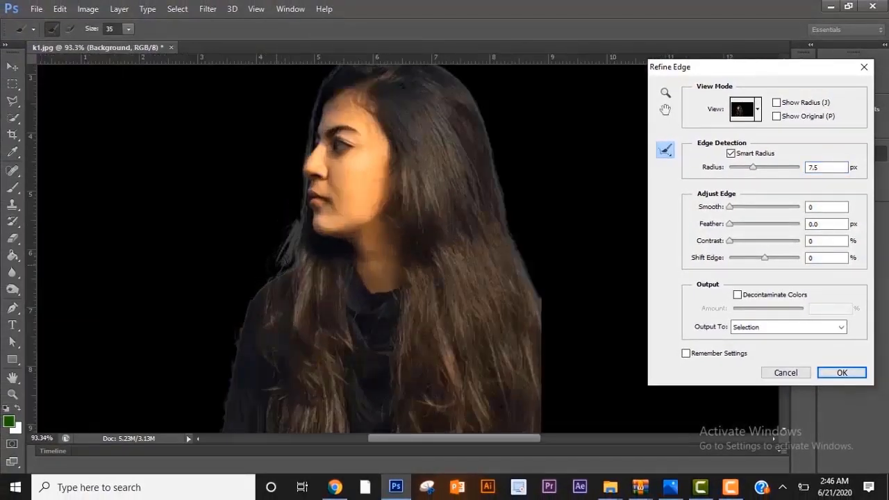
mouse_move(278, 271)
mouse_down()
mouse_move(298, 236)
mouse_move(314, 136)
mouse_move(328, 132)
mouse_up()
scroll(284, 292, down, 2)
scroll(312, 170, up, 1)
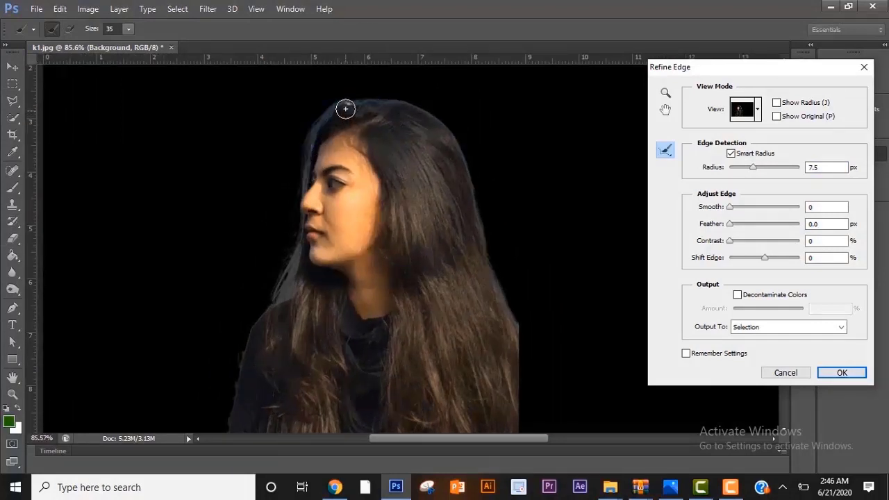
mouse_move(447, 131)
mouse_down()
mouse_move(481, 260)
mouse_move(519, 347)
mouse_up()
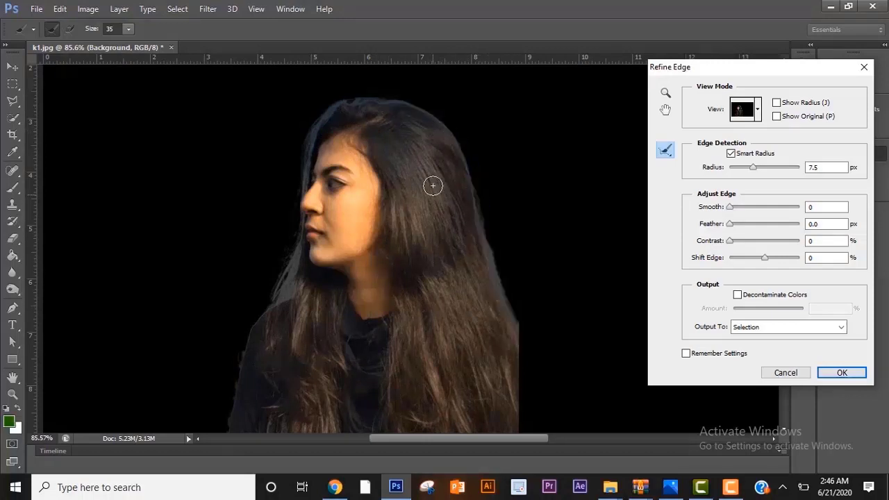
scroll(433, 186, down, 2)
drag(492, 396, 496, 407)
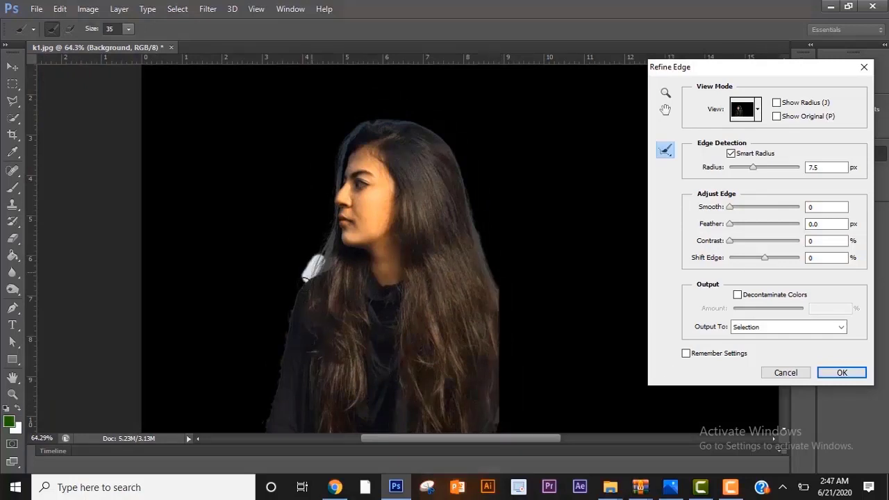
drag(271, 433, 264, 432)
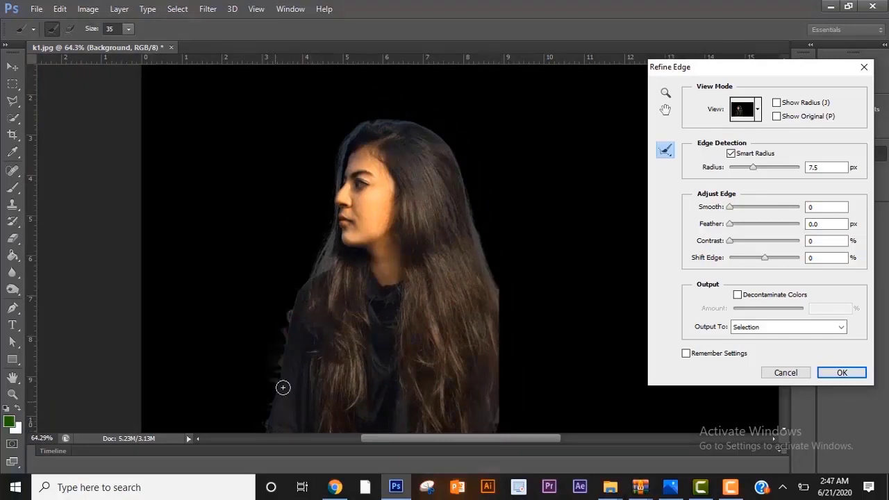
mouse_move(363, 128)
mouse_down()
mouse_move(343, 154)
mouse_move(294, 288)
mouse_up()
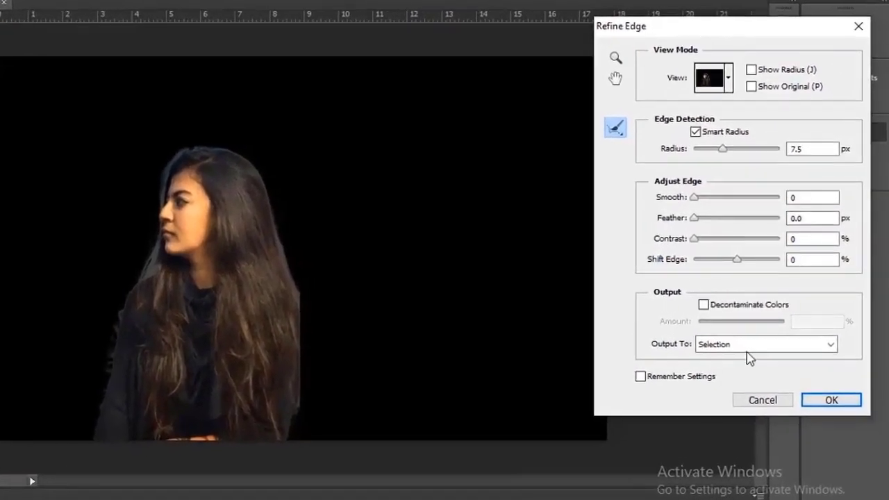
Step: Output the refined cutout to a New Layer and delete the original Background layer
click(825, 350)
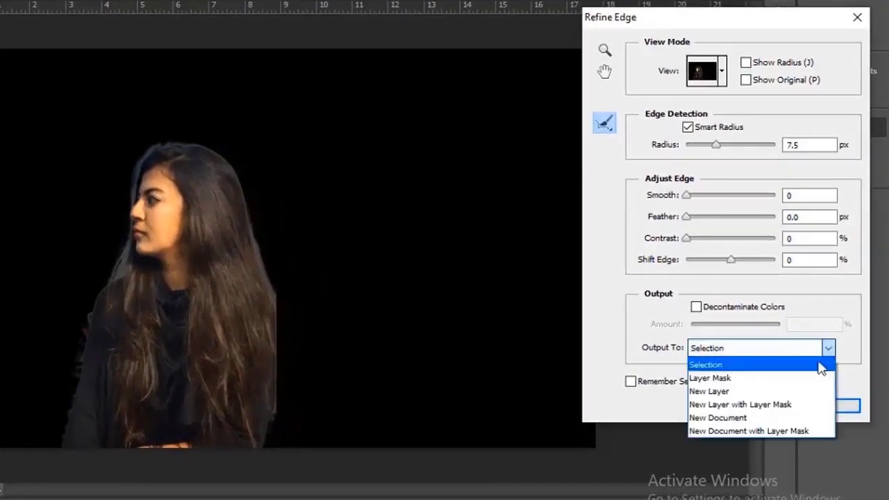
click(767, 393)
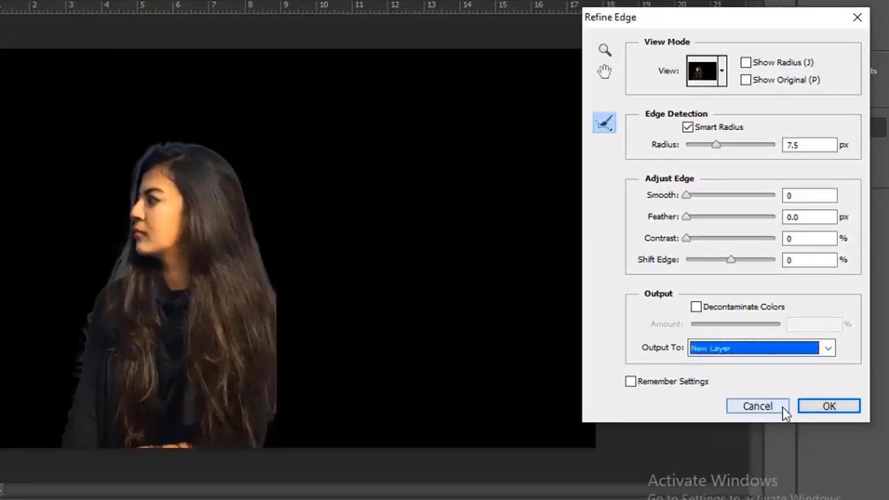
click(827, 407)
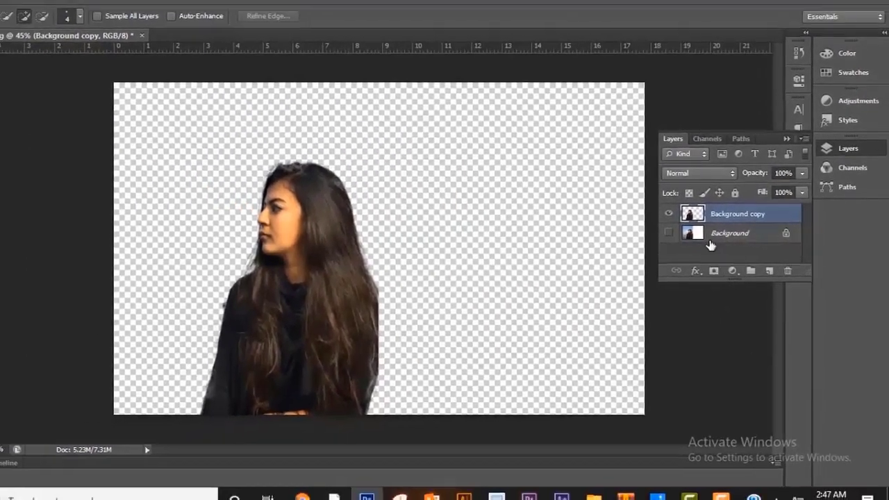
click(730, 234)
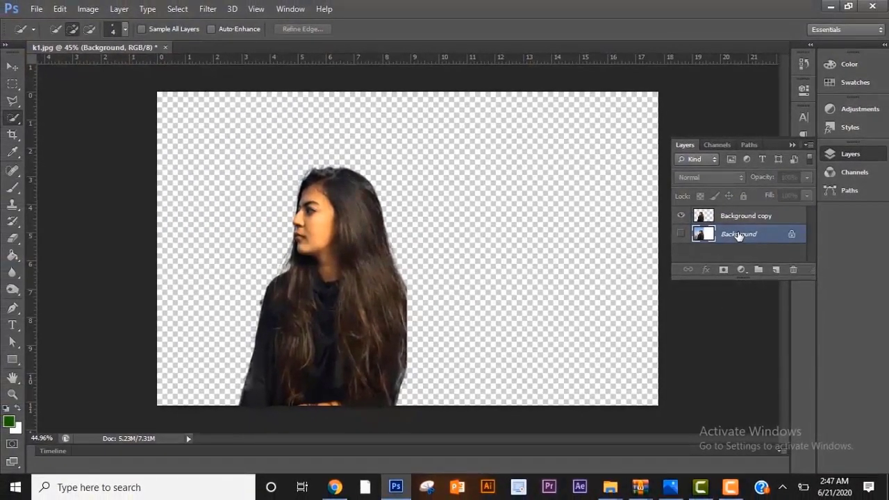
key(Delete)
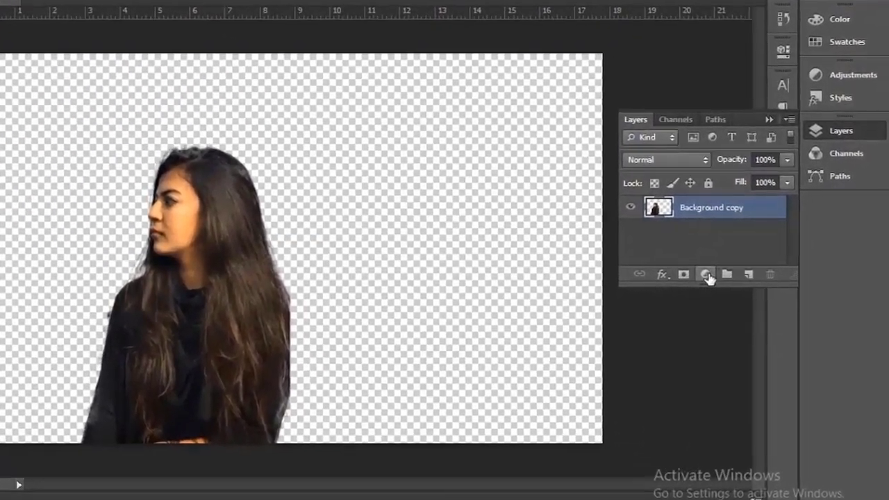
Step: Add a Gradient fill layer and replace the gradient presets with the Pastels set
click(741, 270)
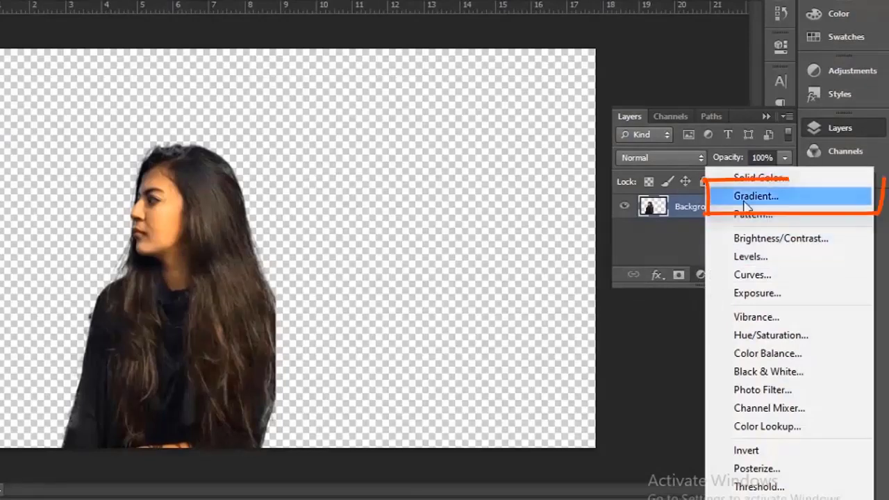
click(746, 196)
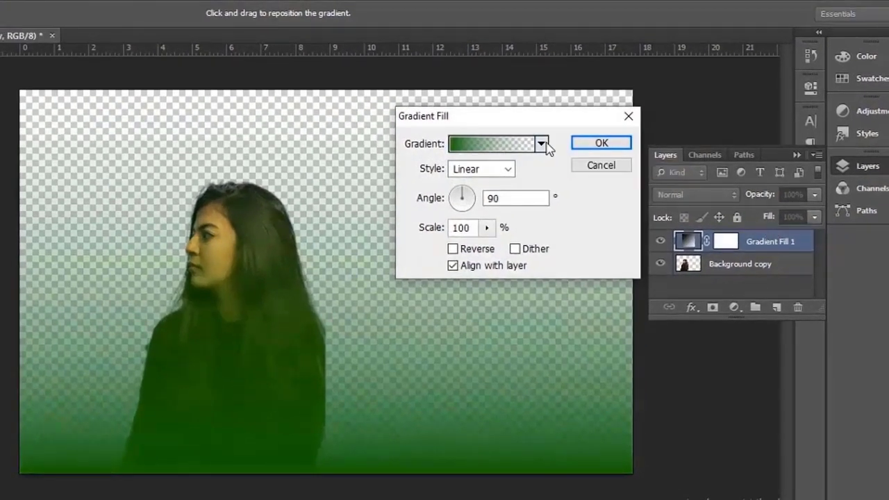
click(542, 145)
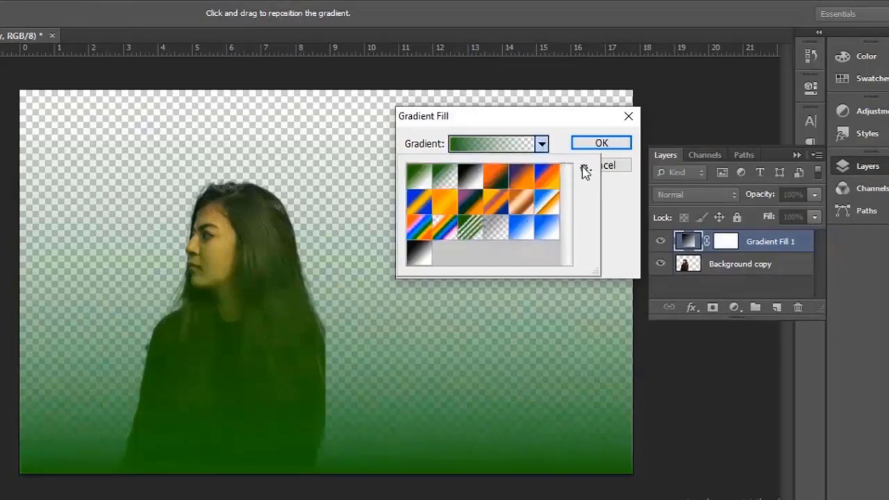
click(584, 169)
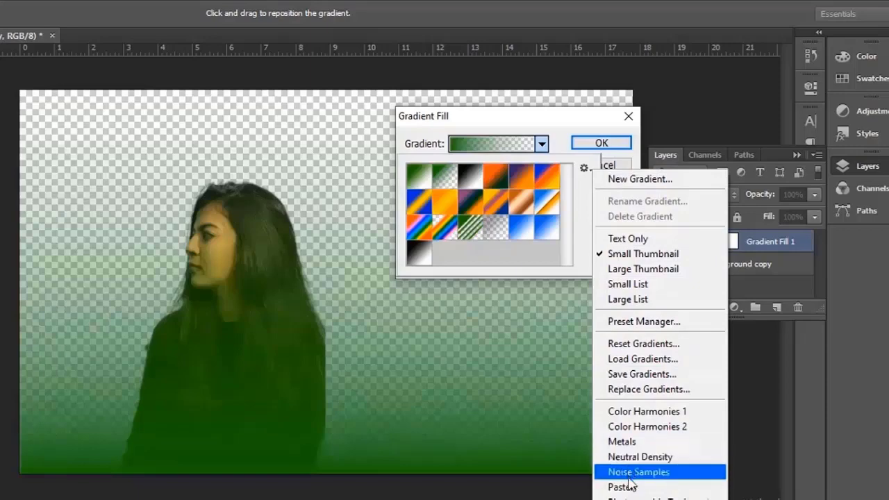
click(622, 487)
Step: Apply the first white-to-blue pastel preset, keep its start stop white, and set its end stop to dark blue 062e52
click(493, 144)
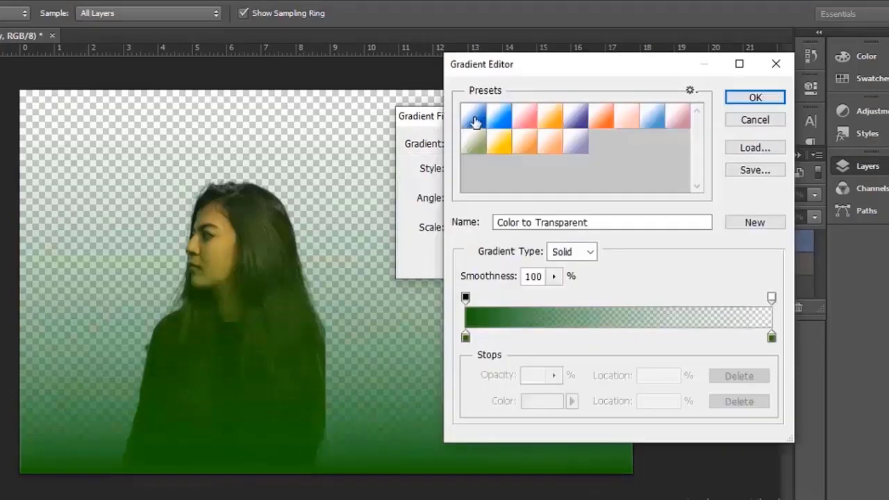
click(476, 119)
double_click(465, 338)
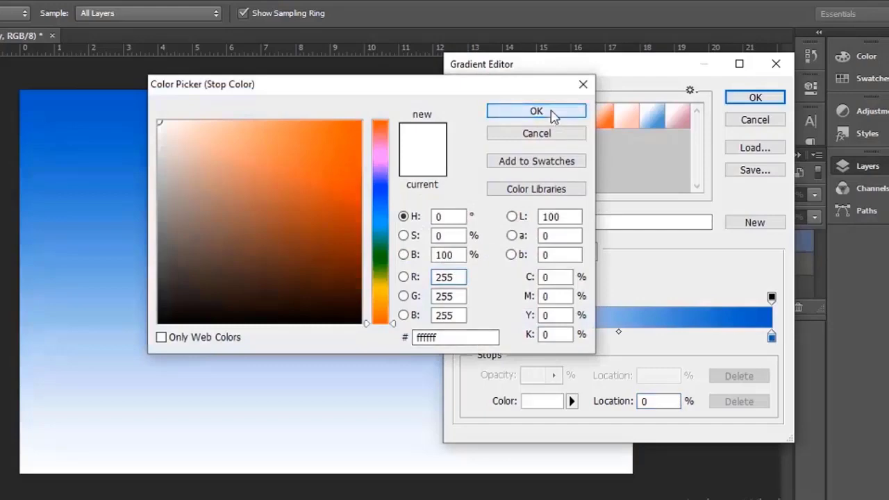
click(556, 115)
double_click(771, 338)
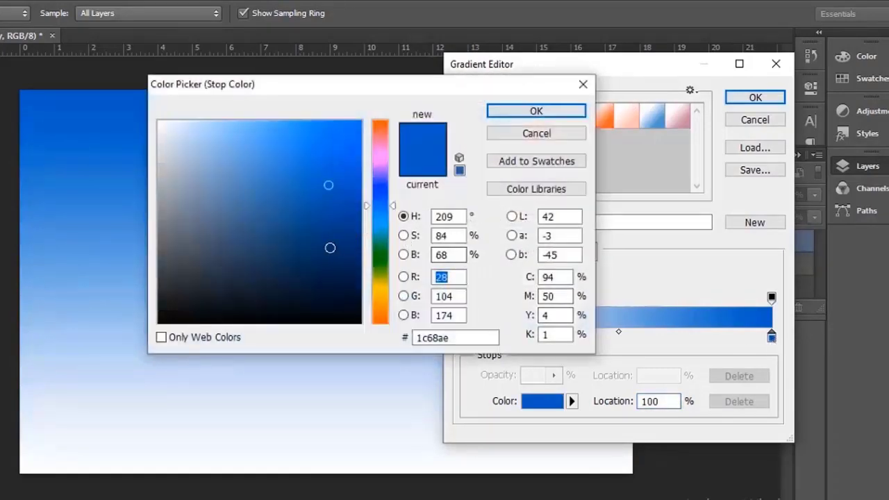
click(346, 258)
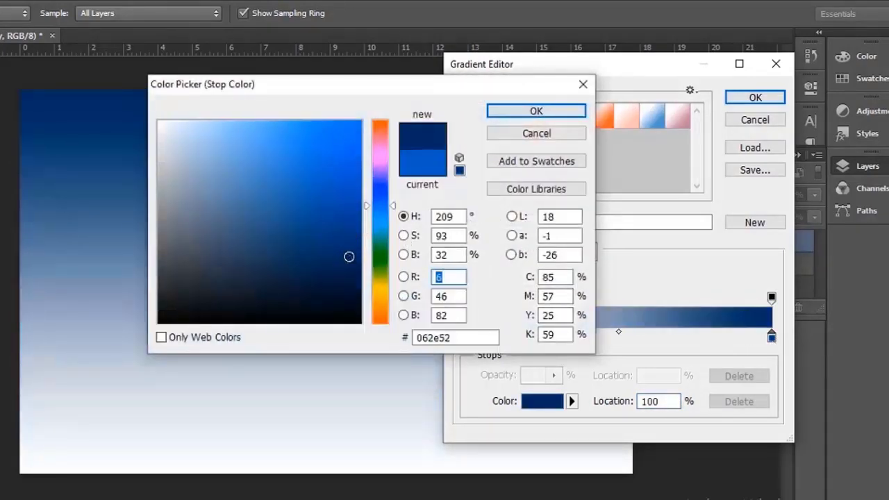
click(533, 110)
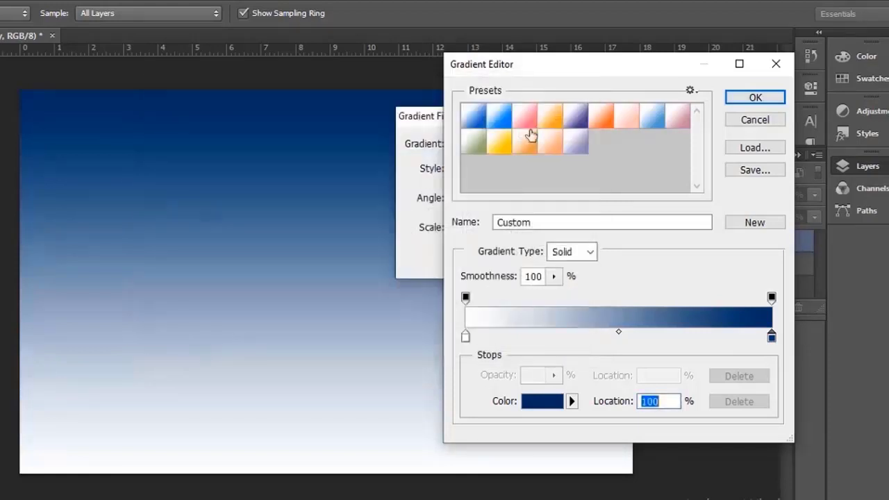
click(747, 96)
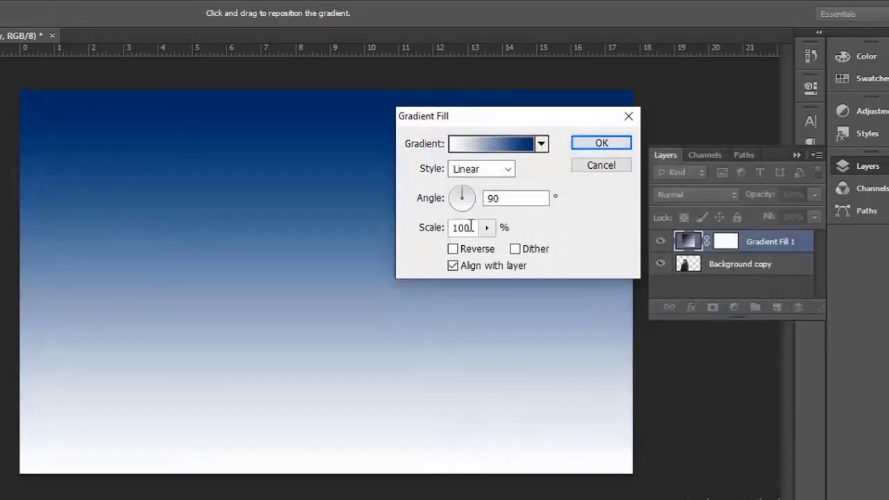
Step: Change the gradient style to Radial and try reversing its colours
click(505, 169)
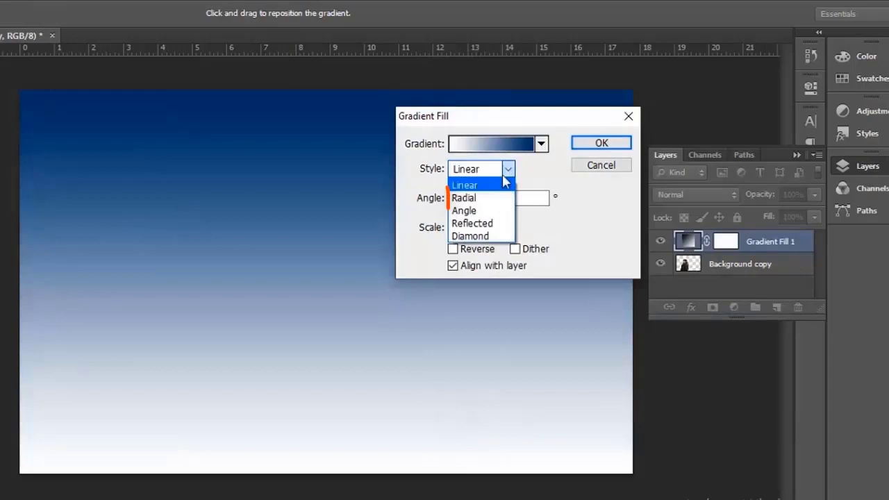
click(478, 202)
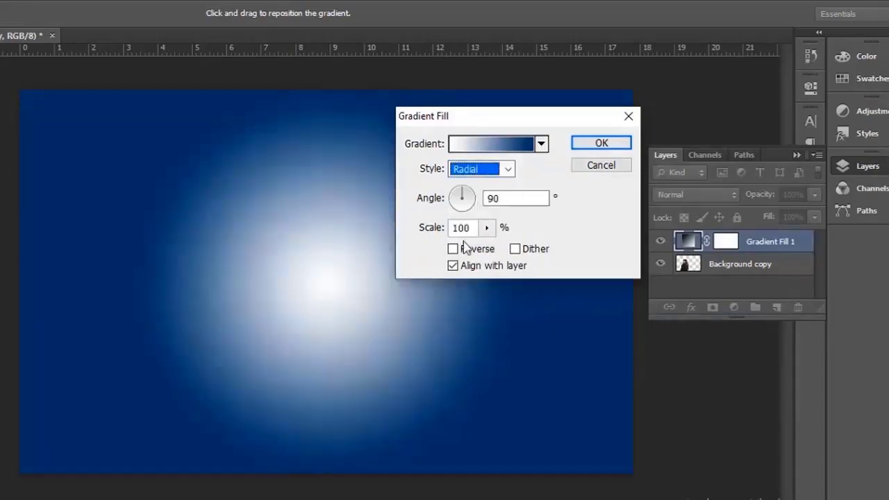
click(453, 249)
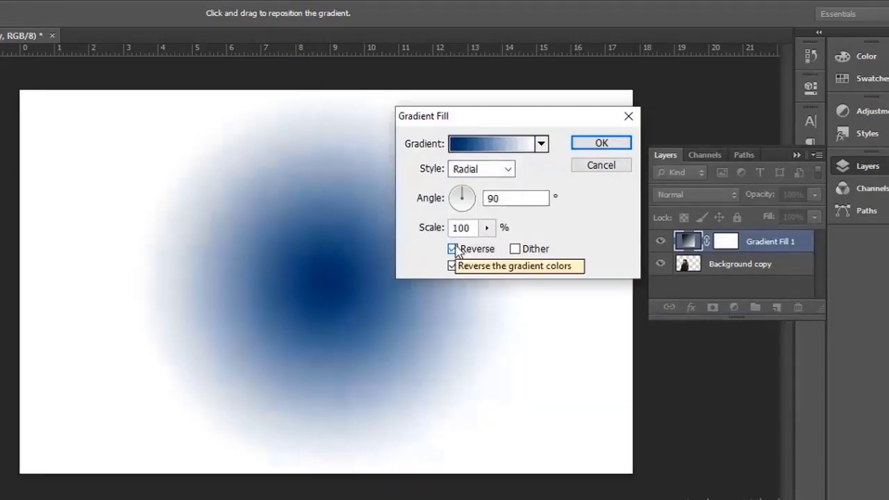
click(456, 251)
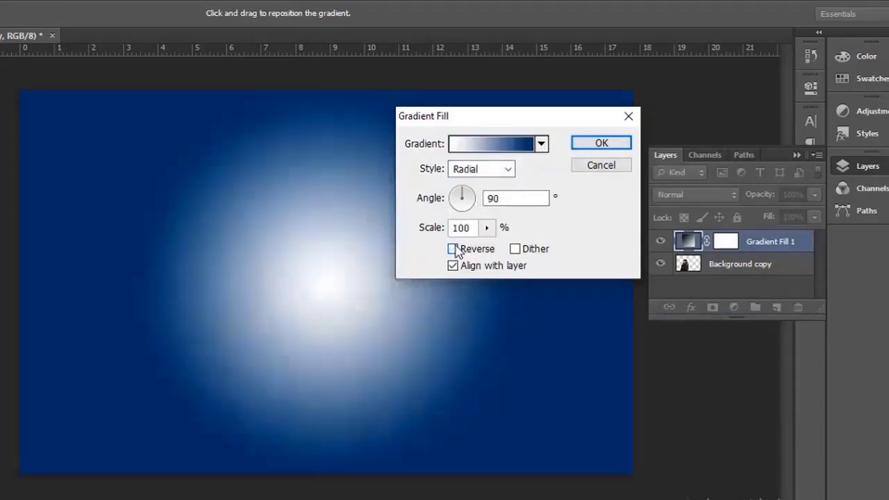
Step: Shift the radial gradient's centre slightly down and right, and apply the fill at a scale of 327%
click(489, 230)
drag(491, 246, 506, 249)
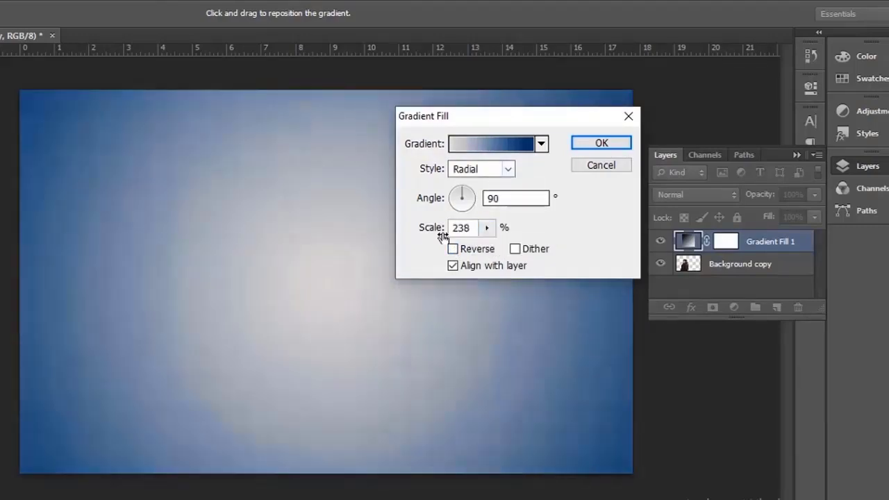
drag(317, 239, 334, 296)
drag(528, 122, 669, 122)
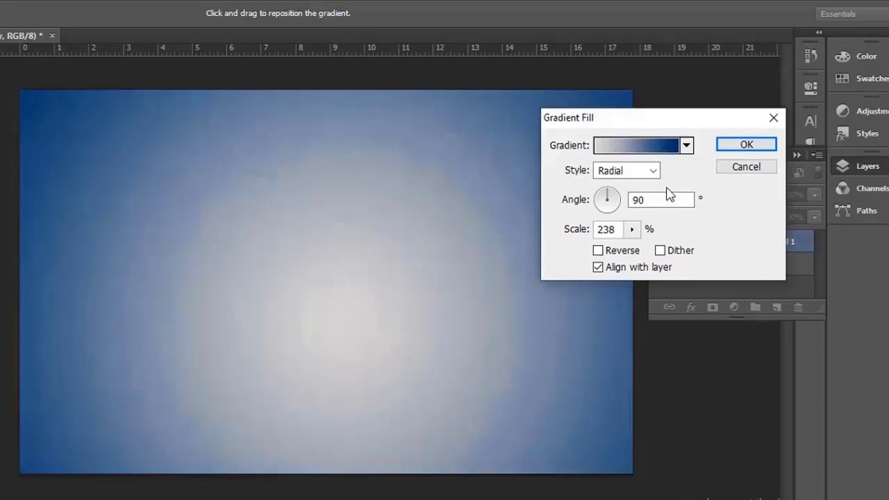
click(632, 230)
drag(629, 252, 639, 249)
click(746, 144)
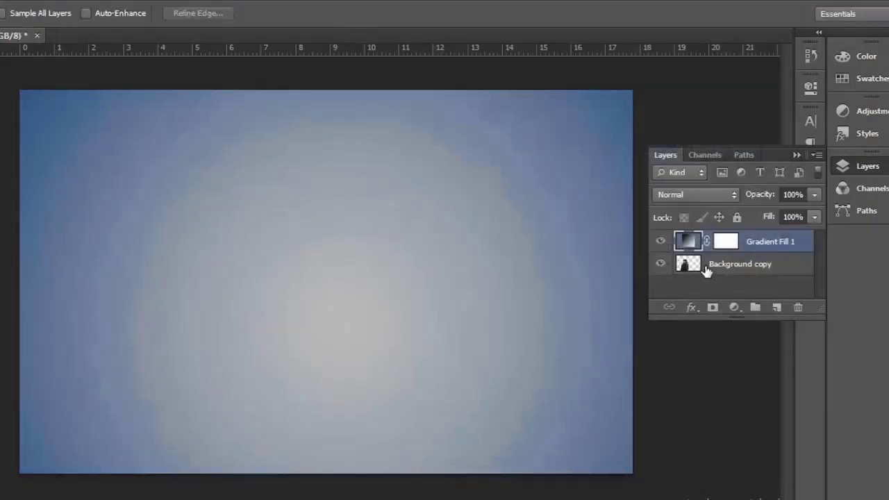
Step: Move the woman's cutout layer above the gradient fill layer
drag(707, 271, 706, 237)
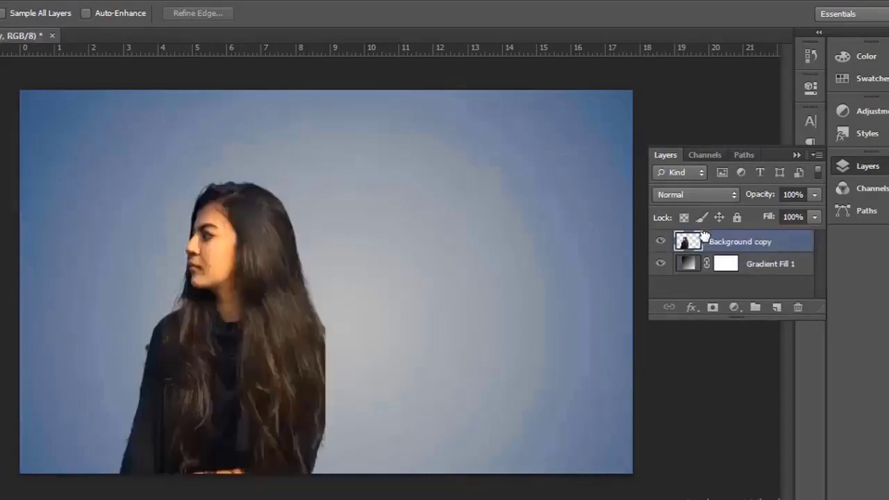
scroll(284, 417, down, 1)
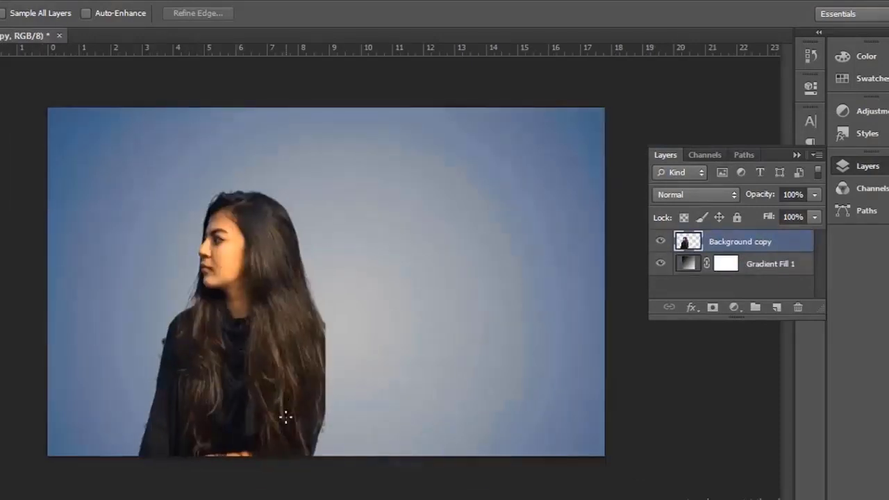
Step: Rework the gradient fill with a darker grey start stop, the dark blue stop at 82%, and a slightly adjusted scale
double_click(689, 264)
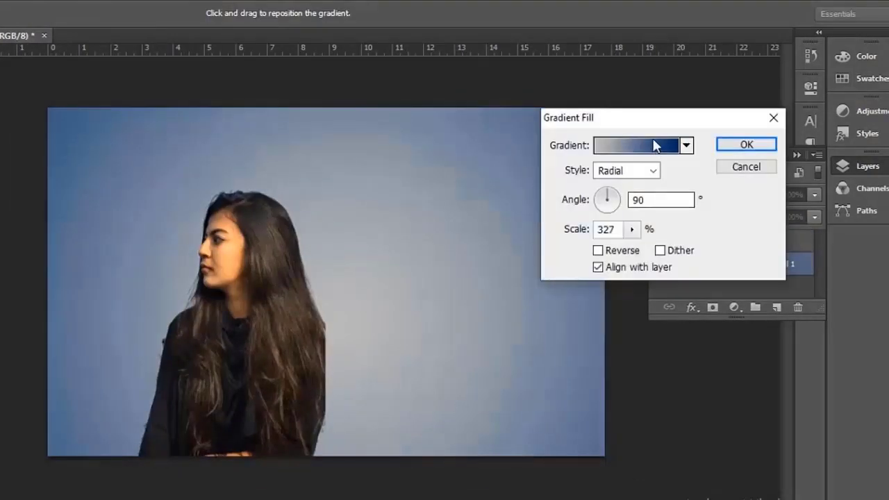
click(656, 145)
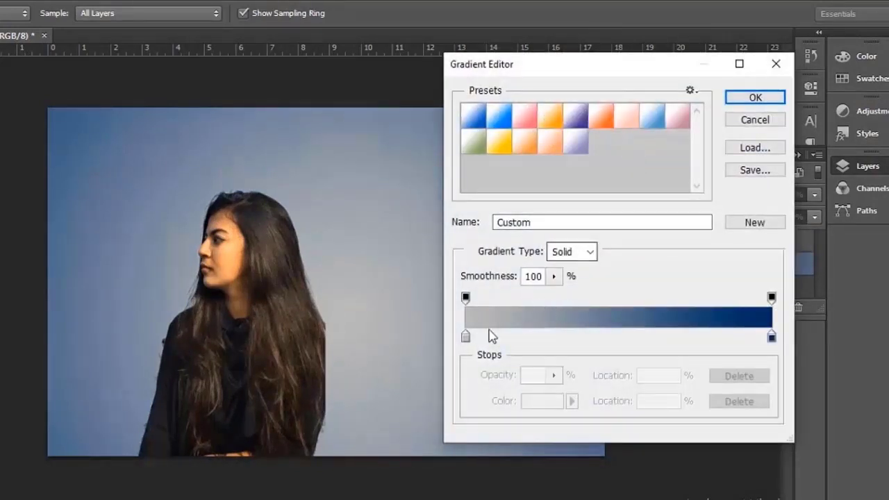
click(465, 336)
double_click(466, 336)
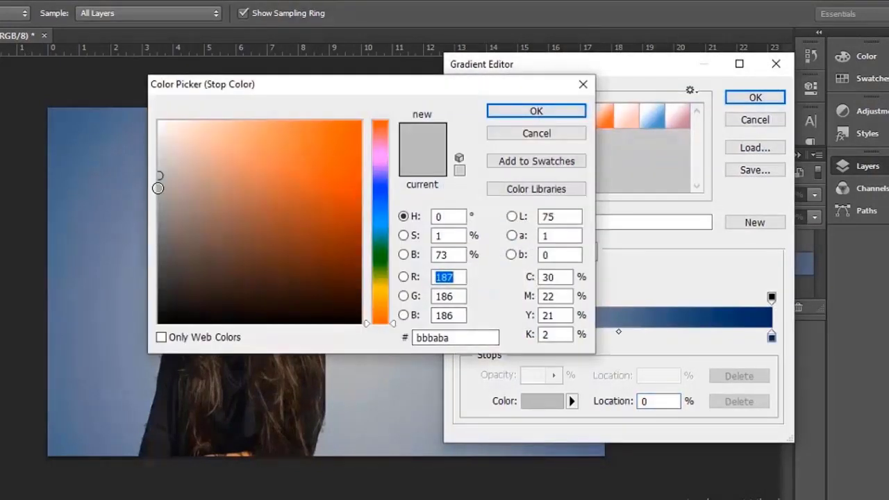
click(161, 189)
drag(372, 95, 618, 111)
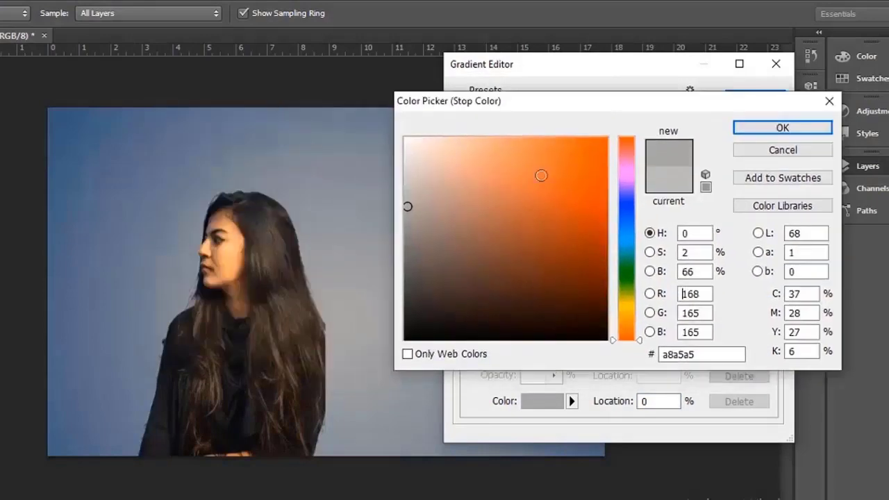
click(406, 215)
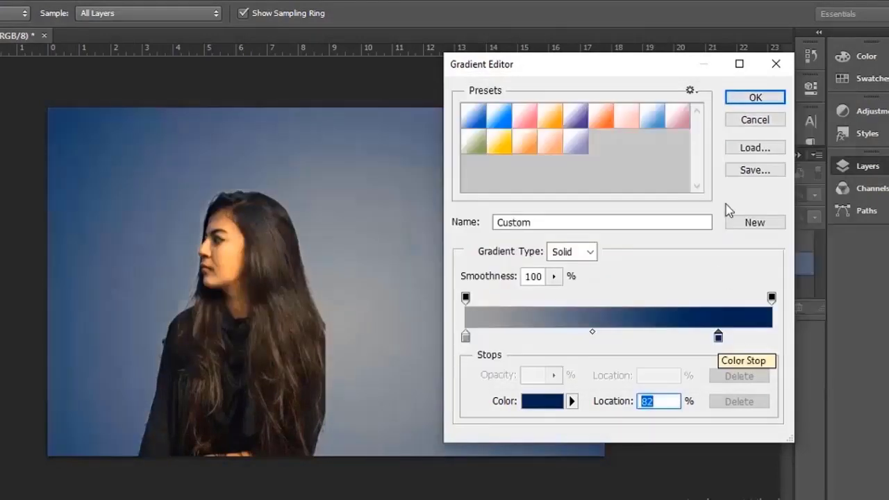
click(756, 96)
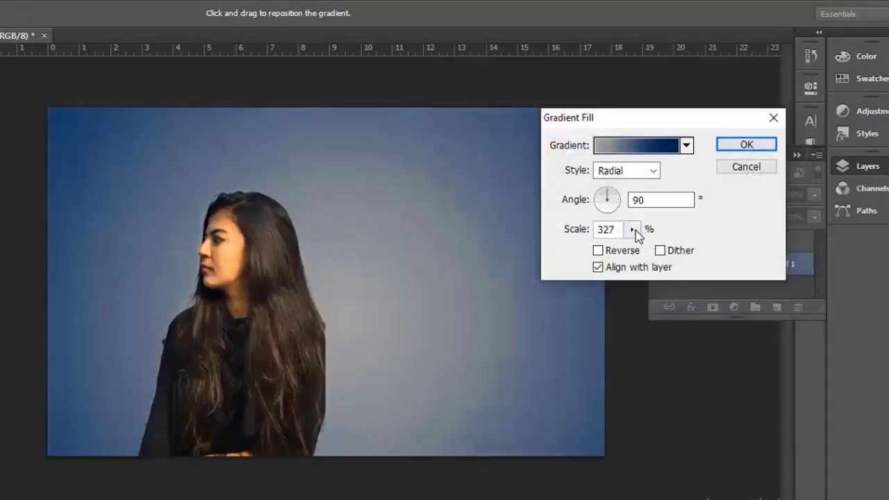
drag(644, 248, 646, 248)
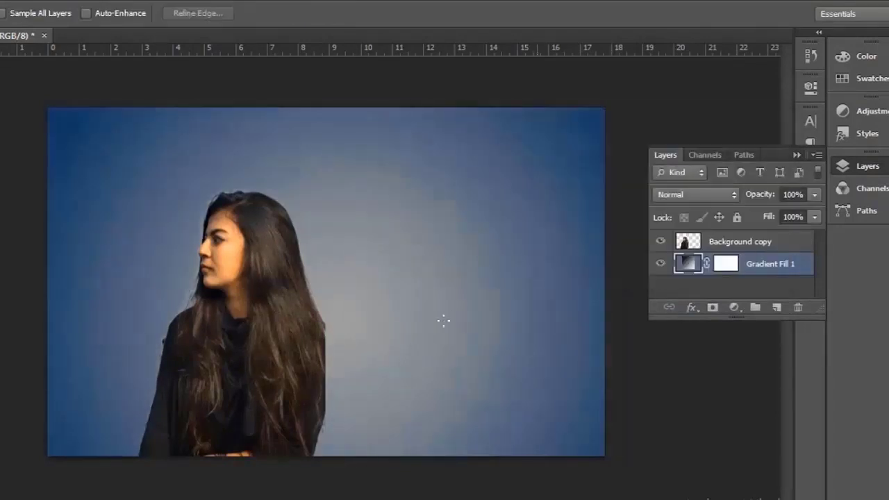
Step: Add a new empty layer directly above the woman's cutout layer
scroll(443, 320, down, 1)
click(733, 249)
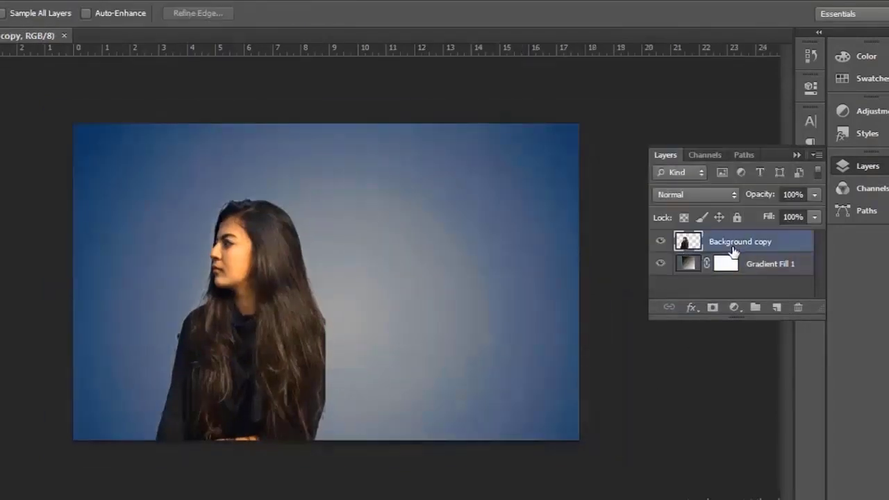
click(778, 308)
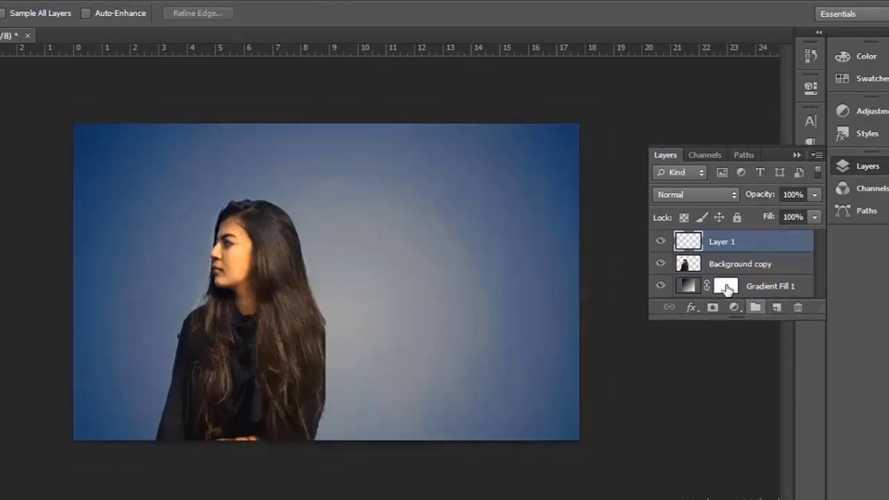
Step: Enlarge the woman's cutout with Free Transform, keeping her lower edge on the canvas bottom
key(alt+bracketleft)
key(ctrl+t)
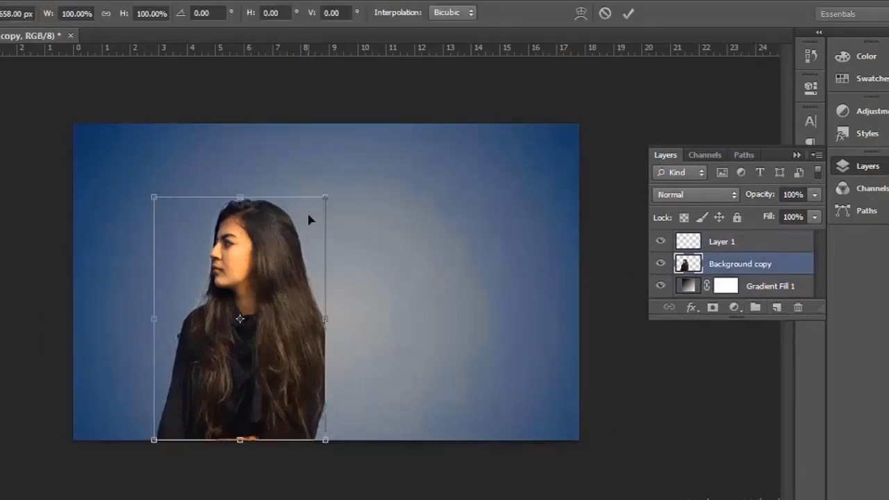
drag(324, 195, 348, 162)
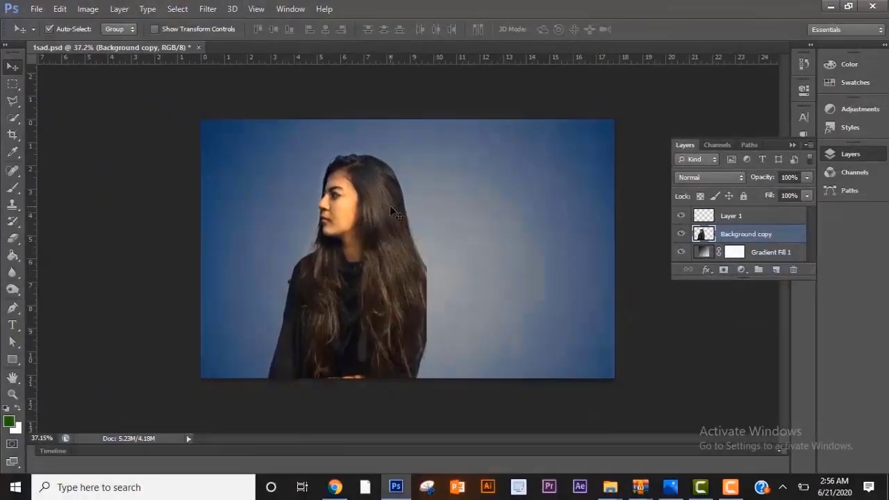
Step: Nudge the enlarged woman to the left on the canvas in large increments
key(shift+Left)
key(shift+Left)
key(shift+Left)
key(shift+Left)
key(shift+Left)
key(shift+Left)
key(shift+Left)
key(shift+Left)
key(shift+Left)
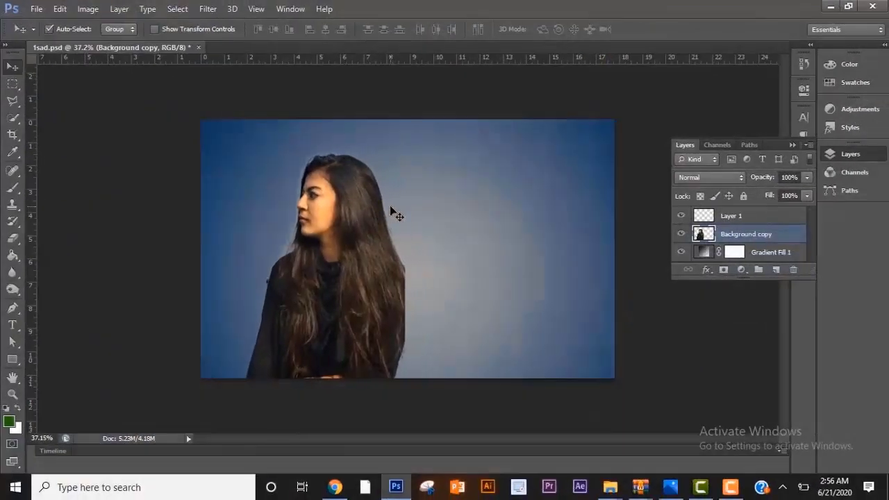
key(shift+Left)
key(shift+Left)
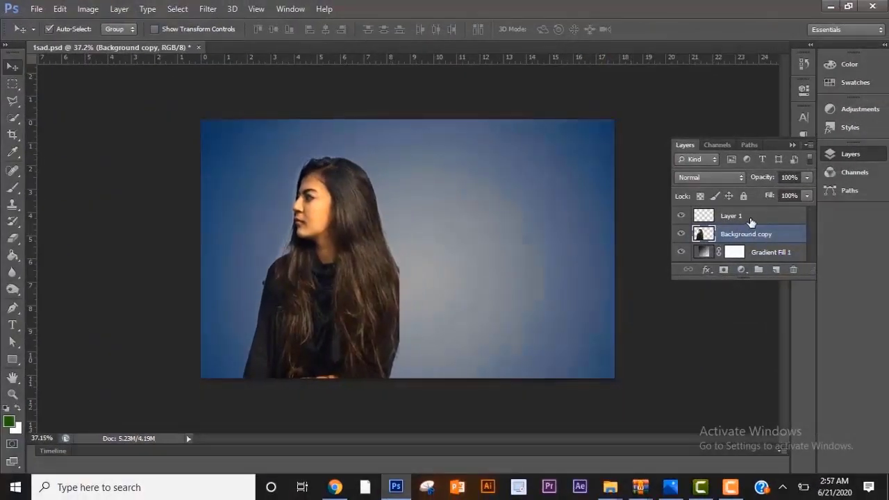
Step: Fill the empty layer above the woman's cutout with 50% Gray
click(751, 219)
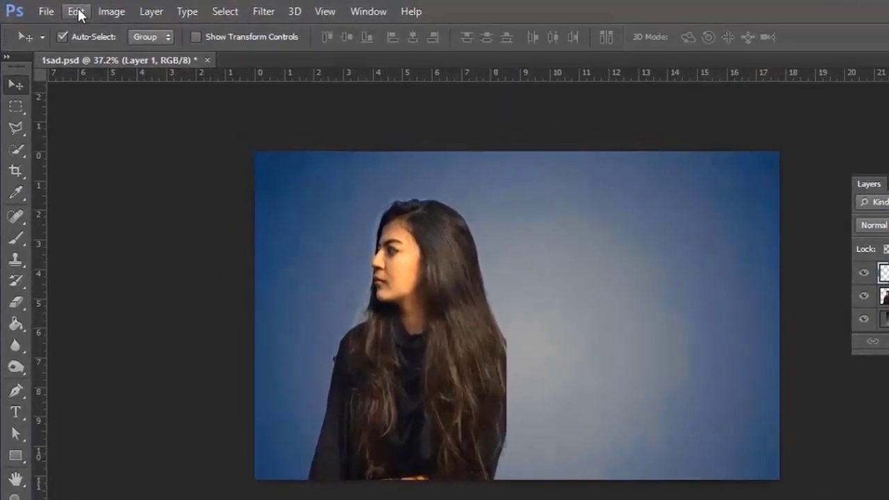
click(76, 12)
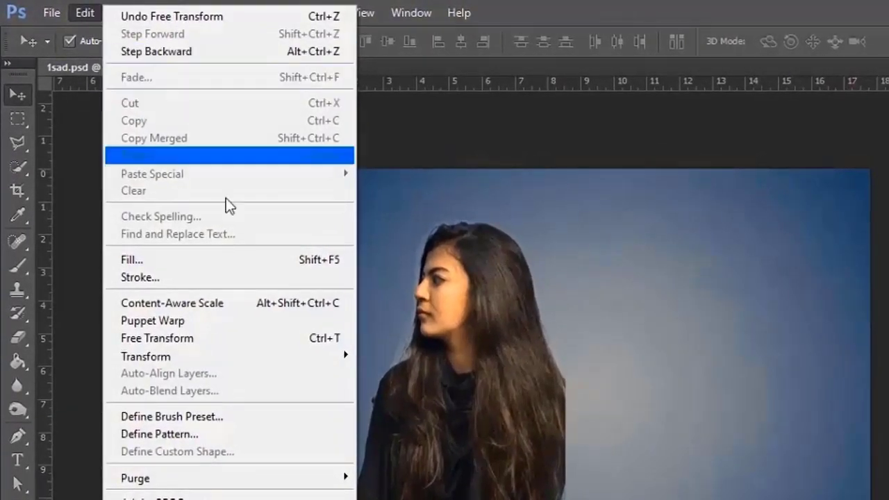
click(236, 262)
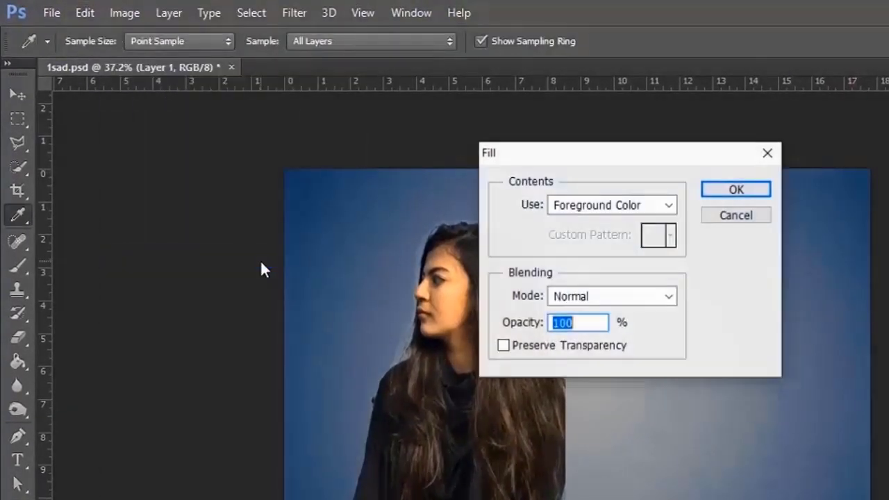
click(594, 206)
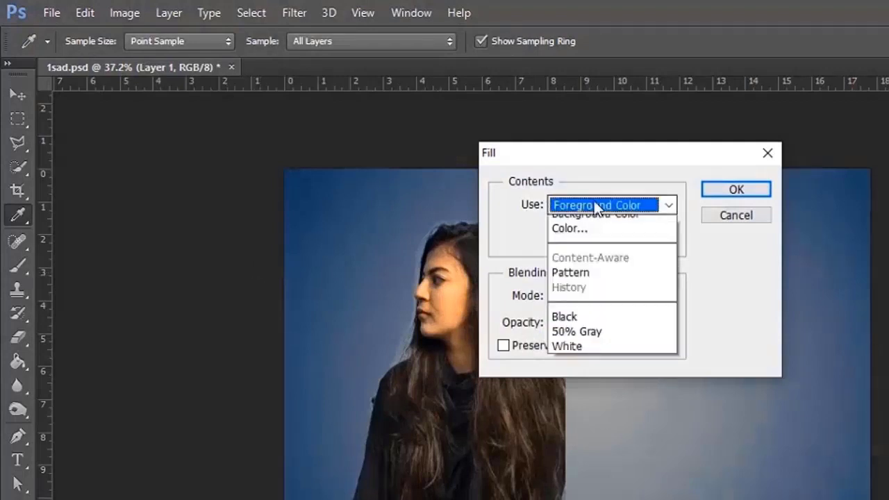
click(602, 359)
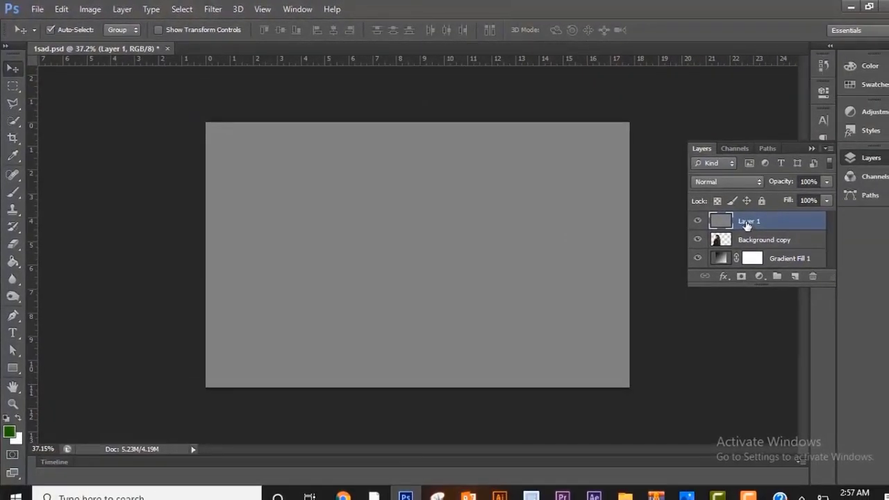
Step: Clip the grey layer to the woman's cutout and set its blend mode to Overlay
right_click(747, 223)
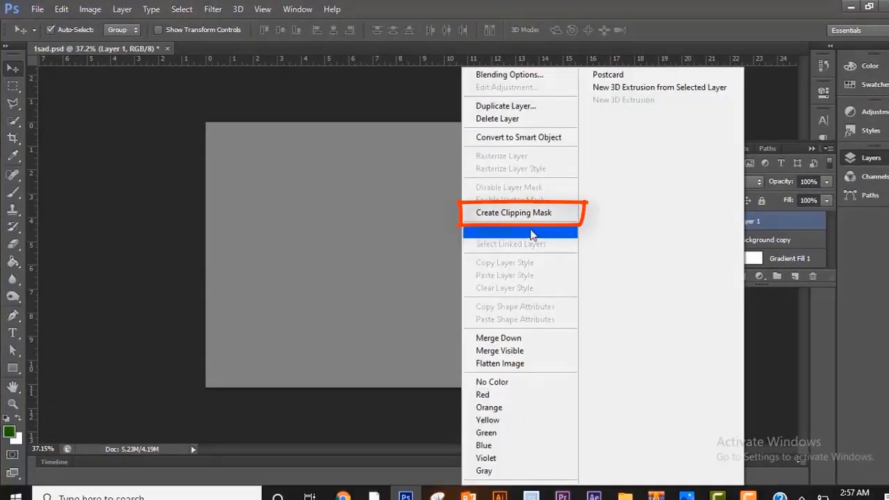
click(536, 219)
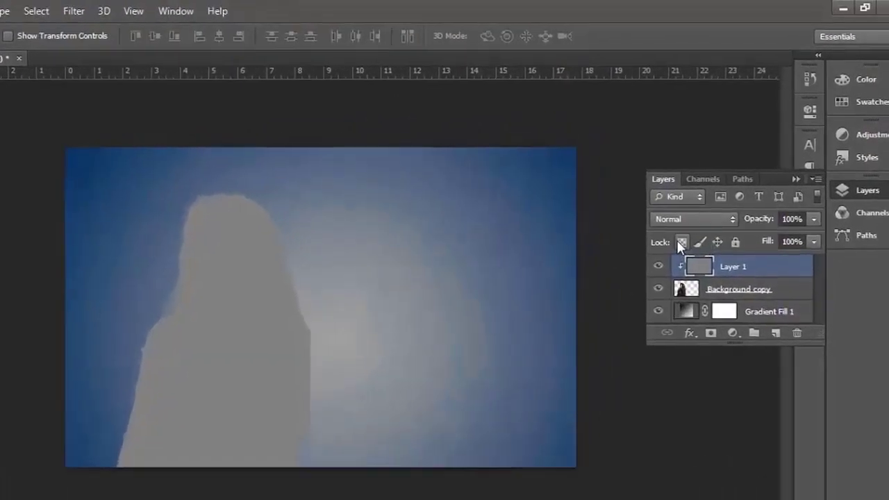
click(698, 218)
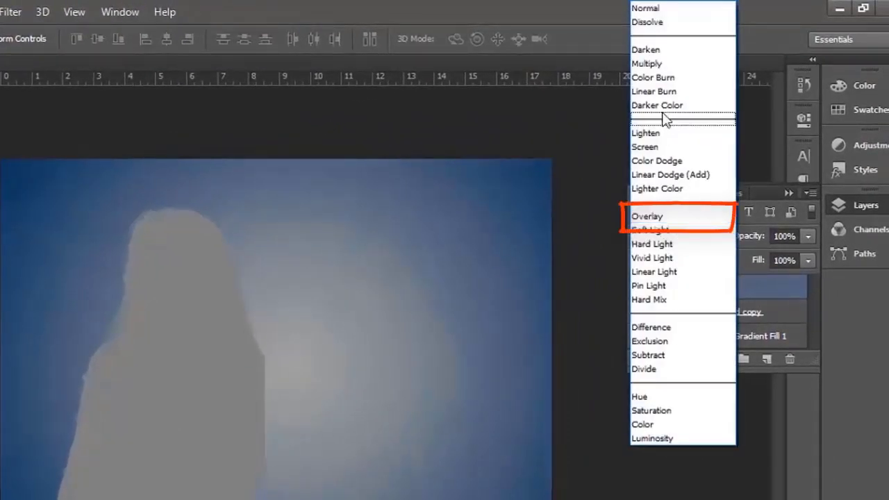
click(647, 215)
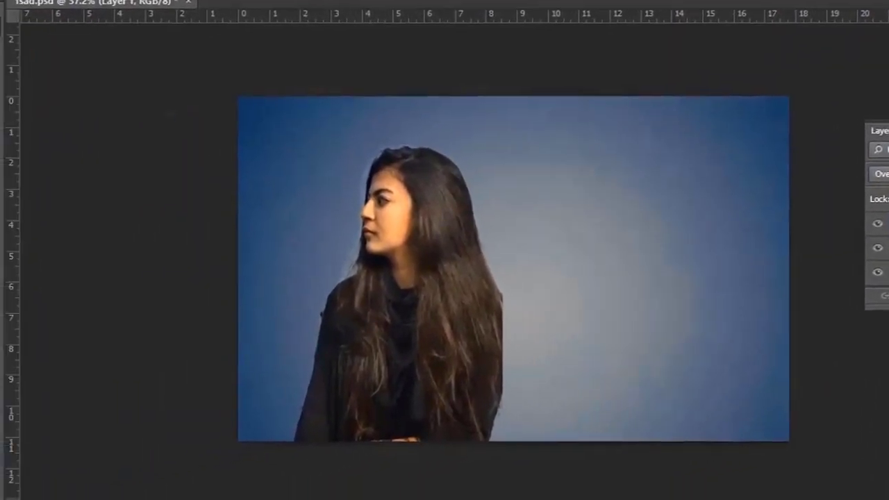
Step: Darken the hair on the woman's crown on the grey layer, using the Burn tool with brush size 70, Midtones range and 85% exposure
click(15, 318)
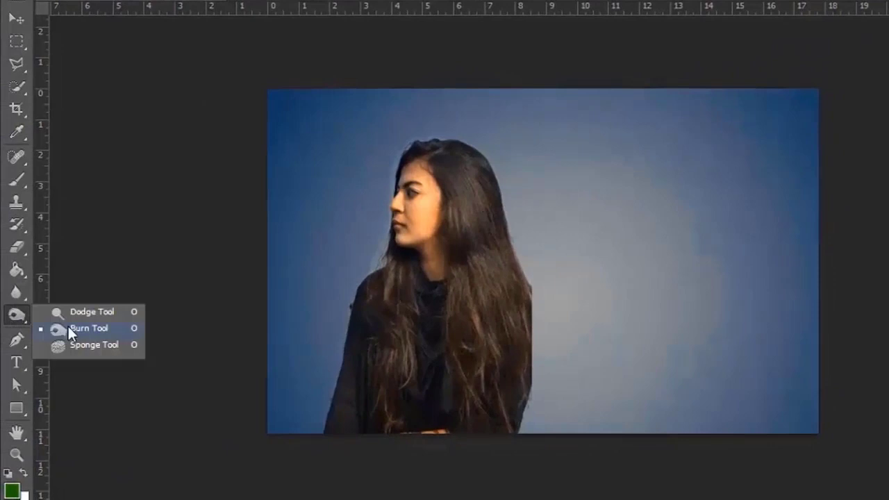
click(69, 328)
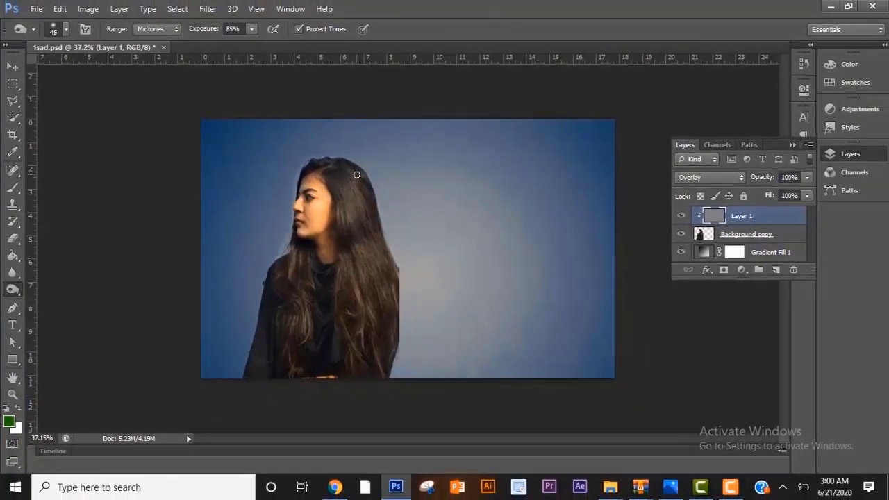
scroll(336, 241, up, 3)
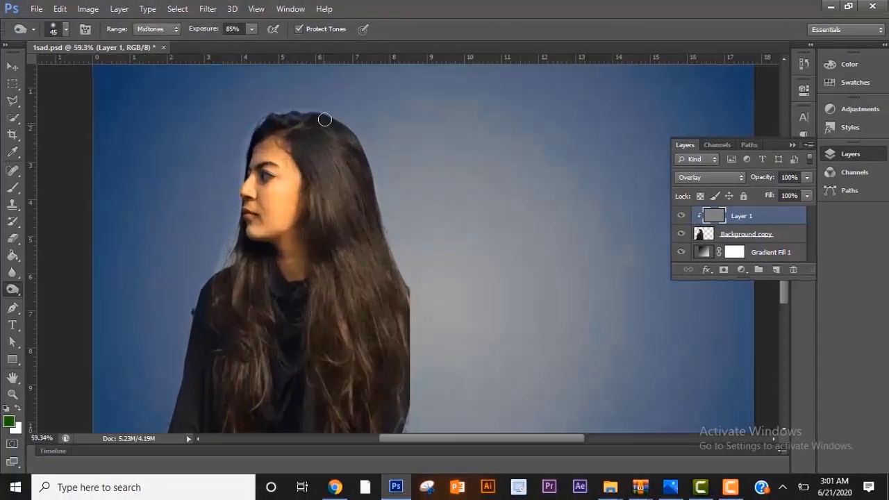
scroll(327, 137, up, 3)
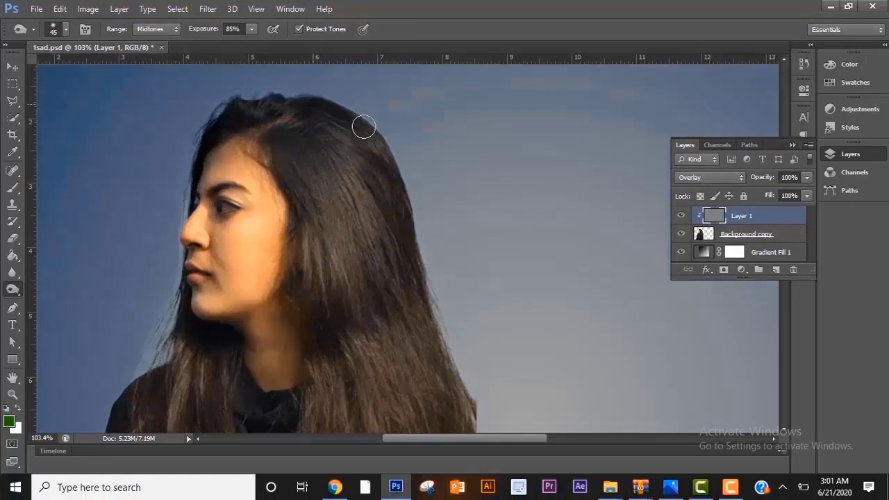
drag(377, 149, 326, 134)
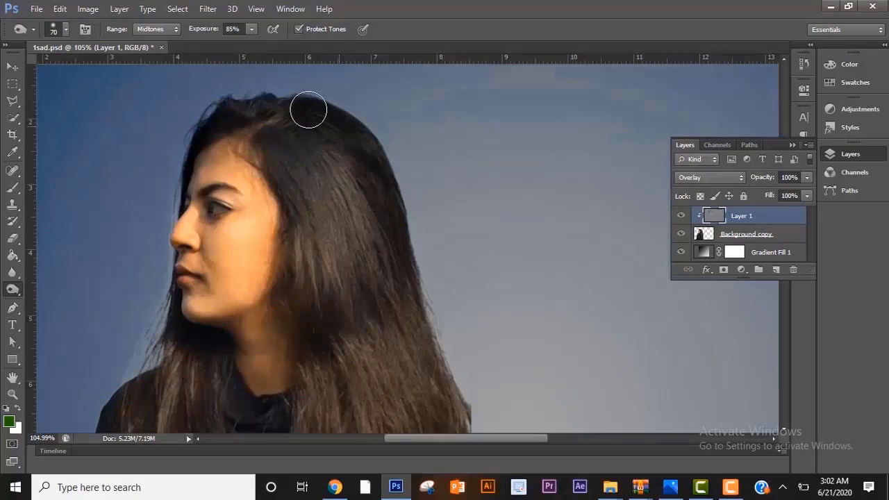
drag(316, 154, 356, 241)
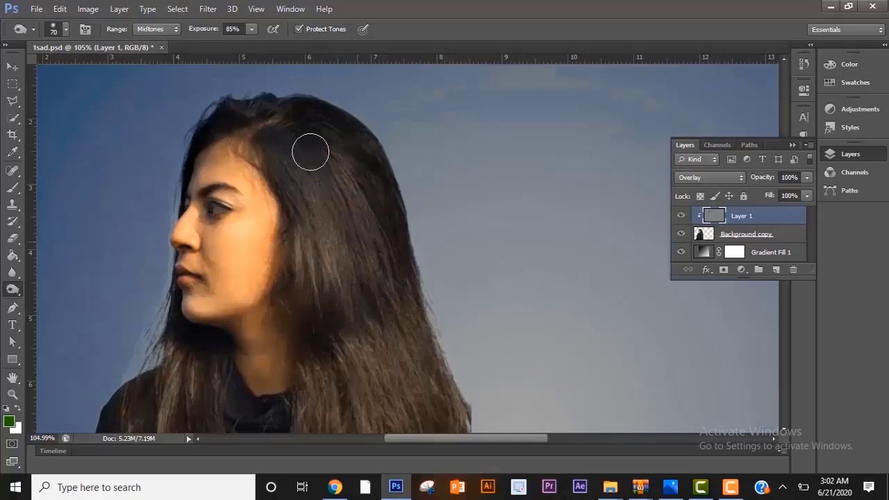
mouse_move(282, 134)
mouse_down()
mouse_move(323, 230)
mouse_move(264, 106)
mouse_move(243, 115)
mouse_move(267, 137)
mouse_move(314, 243)
mouse_move(311, 328)
mouse_up()
Step: Burn the long hair behind the woman's face and down her back to darken its brown highlights
scroll(324, 218, down, 3)
scroll(355, 320, up, 3)
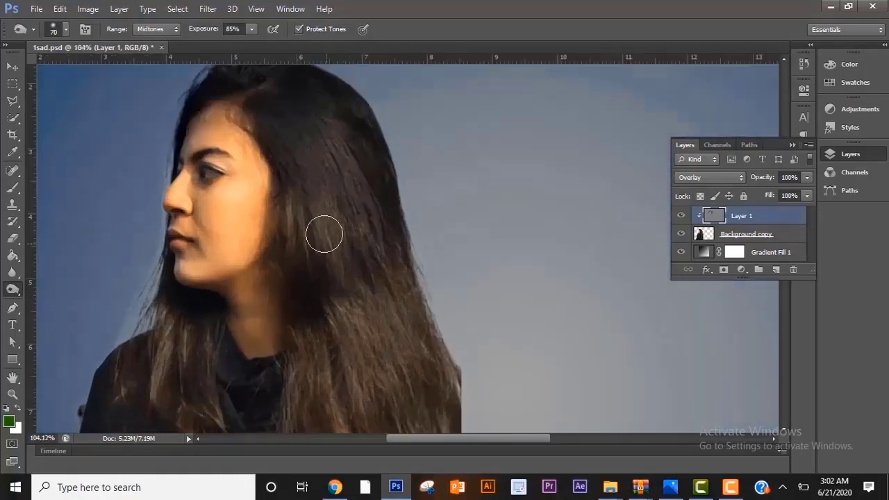
mouse_move(305, 161)
mouse_down()
mouse_move(349, 322)
mouse_move(322, 189)
mouse_move(359, 279)
mouse_move(366, 257)
mouse_move(345, 150)
mouse_move(392, 309)
mouse_move(428, 352)
mouse_move(389, 223)
mouse_move(472, 422)
mouse_up()
scroll(344, 166, down, 4)
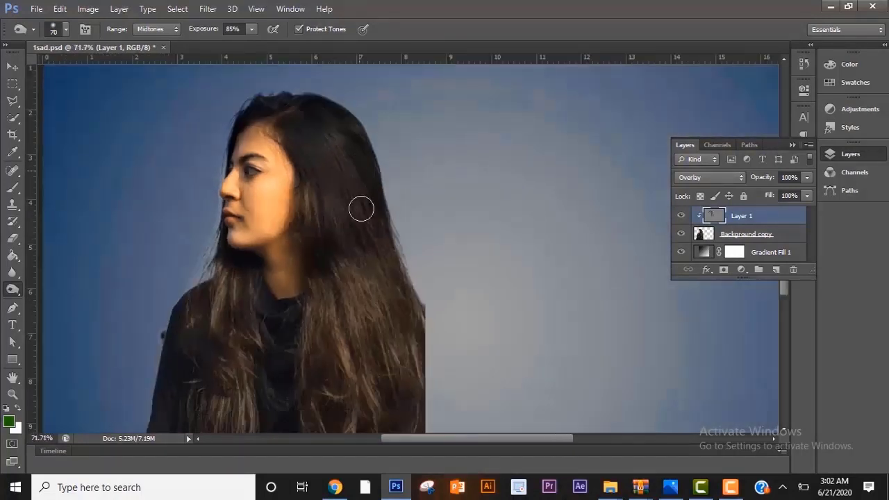
mouse_move(351, 288)
mouse_down()
mouse_move(349, 343)
mouse_move(320, 243)
mouse_move(320, 361)
mouse_up()
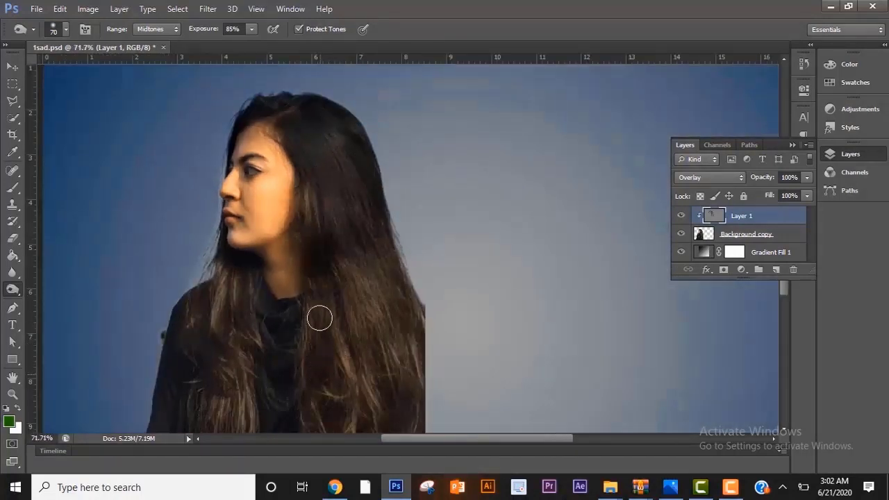
drag(348, 403, 343, 246)
mouse_move(378, 331)
mouse_down()
mouse_move(411, 407)
mouse_move(419, 350)
mouse_up()
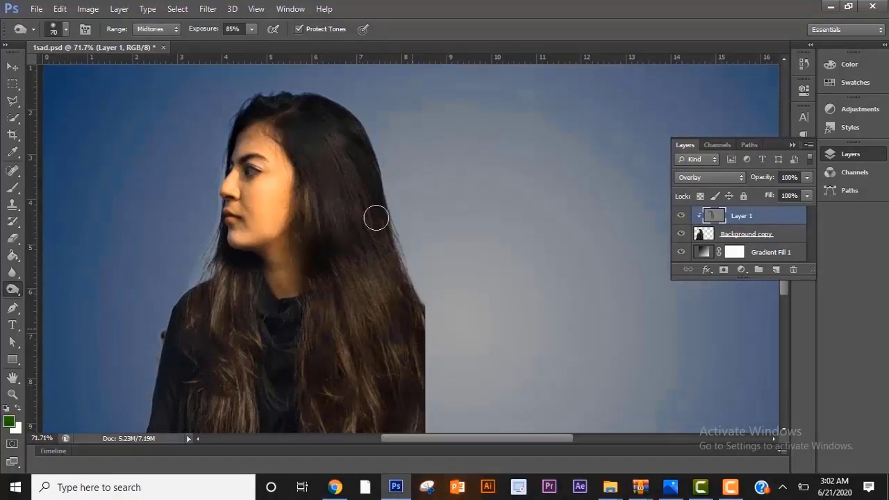
Step: Burn the lower hair ends and the hair falling over the woman's chest and front shoulder
scroll(403, 375, down, 2)
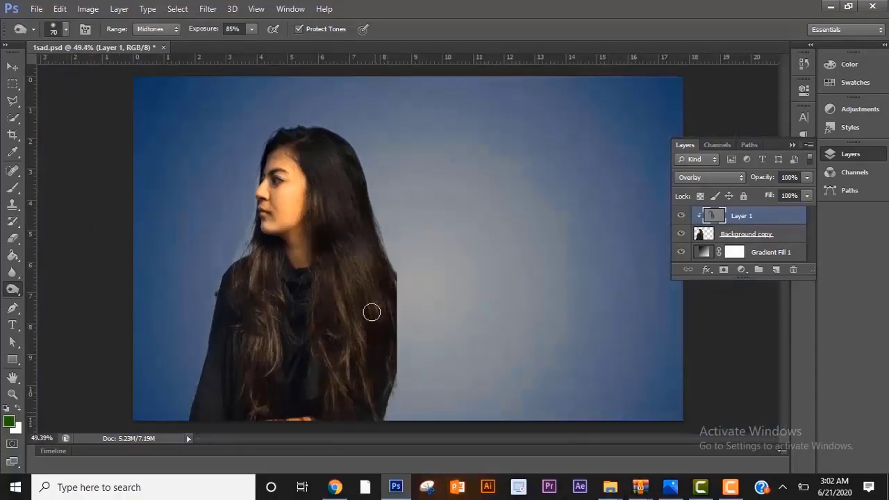
drag(371, 313, 332, 358)
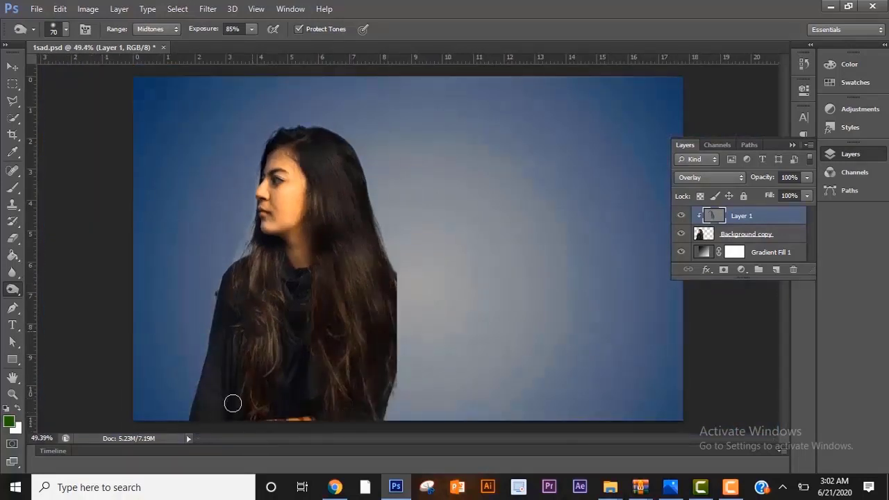
drag(271, 272, 286, 302)
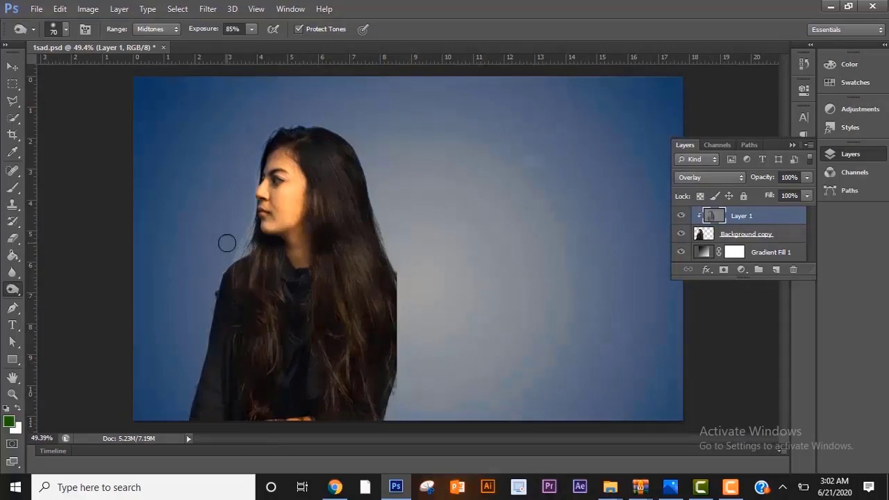
Step: Lower the burn exposure to 30% and darken the hairline, jaw edge and neck of the woman
scroll(227, 243, up, 3)
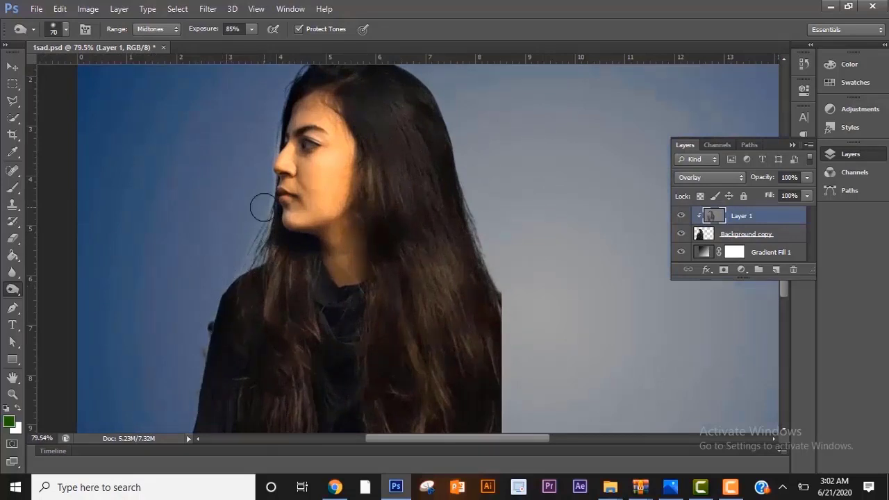
scroll(245, 290, down, 2)
scroll(268, 159, up, 4)
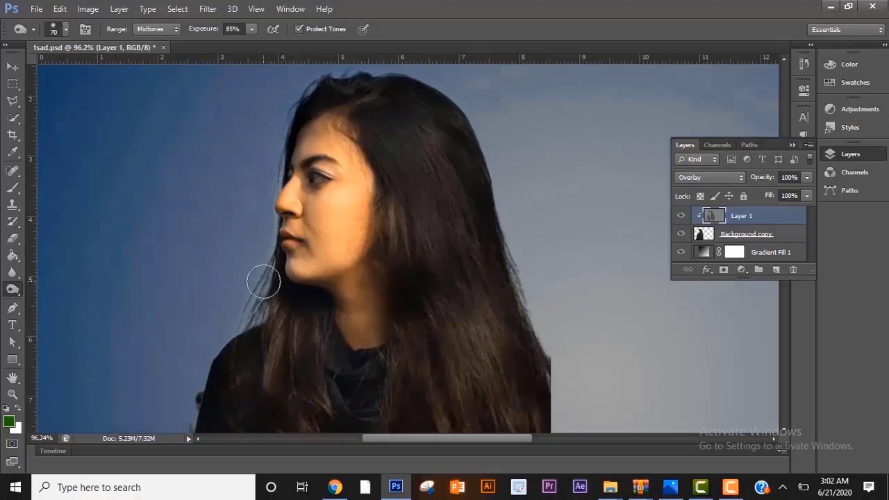
click(251, 30)
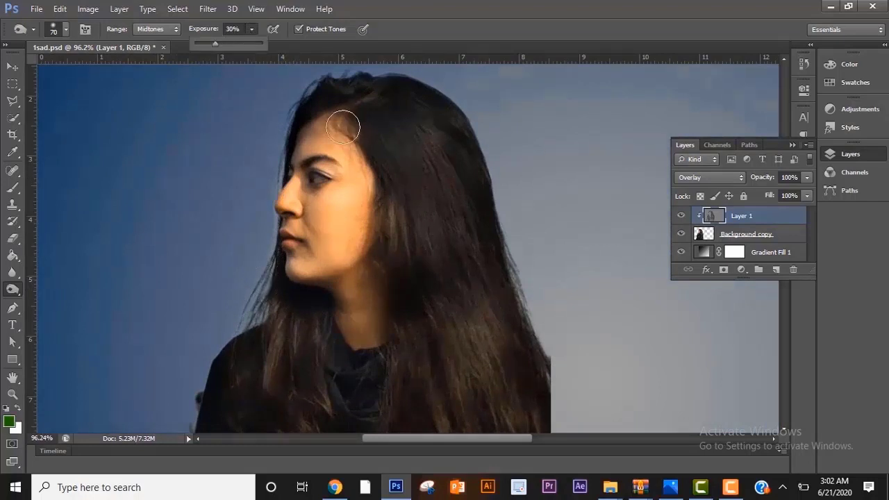
mouse_move(343, 127)
mouse_down()
mouse_move(335, 261)
mouse_move(318, 112)
mouse_move(286, 257)
mouse_move(298, 167)
mouse_move(294, 266)
mouse_move(317, 294)
mouse_move(324, 277)
mouse_move(351, 299)
mouse_move(359, 351)
mouse_move(370, 349)
mouse_move(375, 278)
mouse_move(383, 310)
mouse_up()
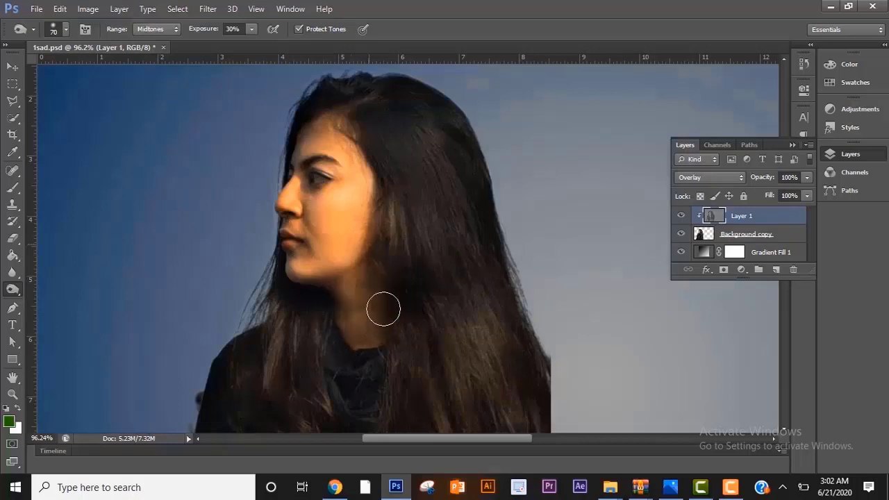
mouse_move(286, 290)
mouse_down()
mouse_move(300, 224)
mouse_move(314, 298)
mouse_move(335, 129)
mouse_move(339, 269)
mouse_move(389, 280)
mouse_up()
key(ctrl+minus)
key(ctrl+minus)
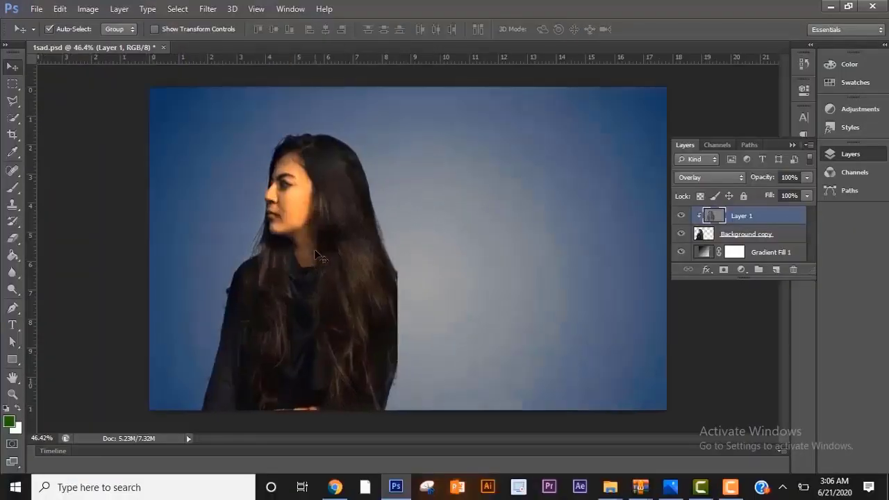
Step: Merge the clipped grey layer with the woman's cutout layer
ctrl+click(705, 236)
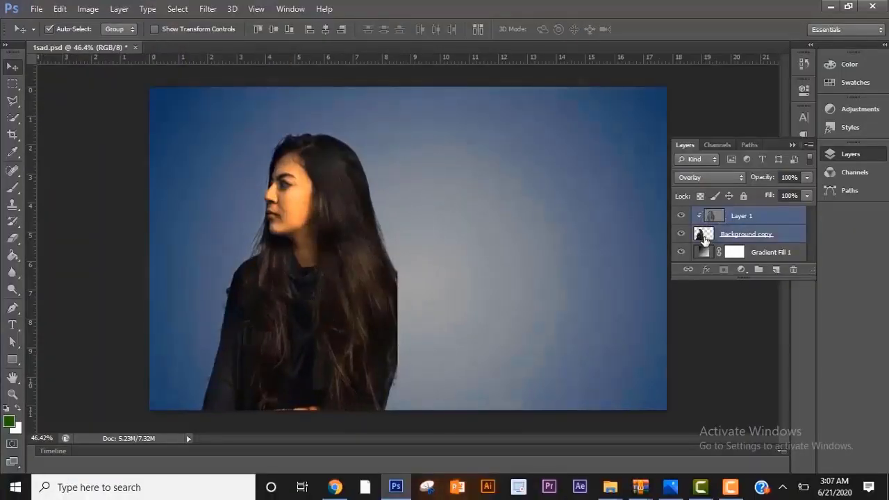
right_click(705, 238)
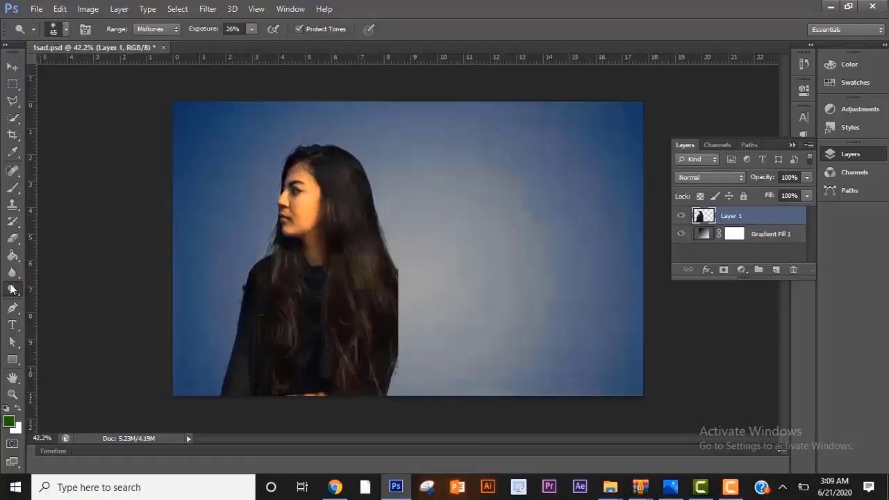
Step: Burn the woman's hair and clothing on the merged layer with brush size 125 and 100% exposure
right_click(11, 289)
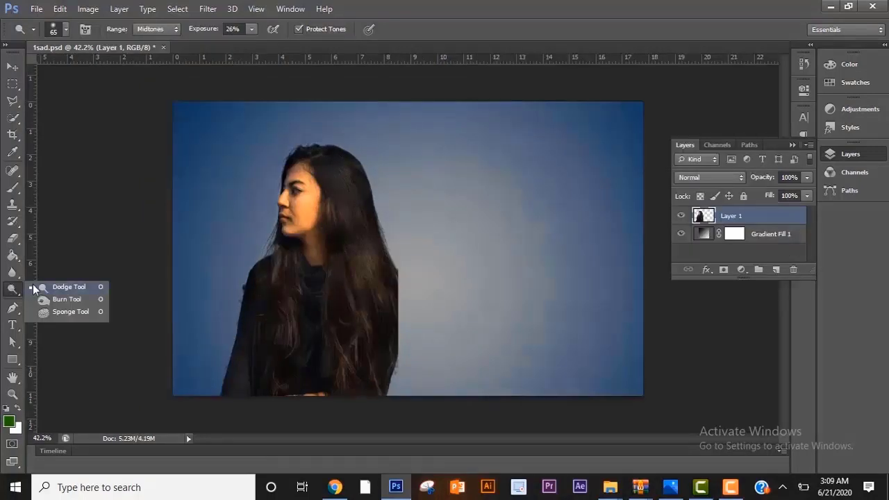
click(50, 300)
scroll(195, 334, up, 2)
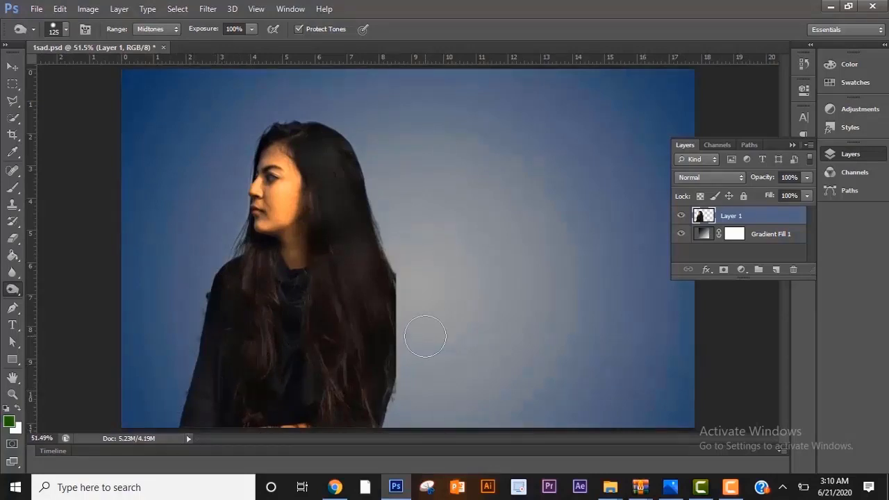
Step: Set the burn exposure to 7% and subtly darken the woman's face with brush size 250
scroll(425, 337, down, 2)
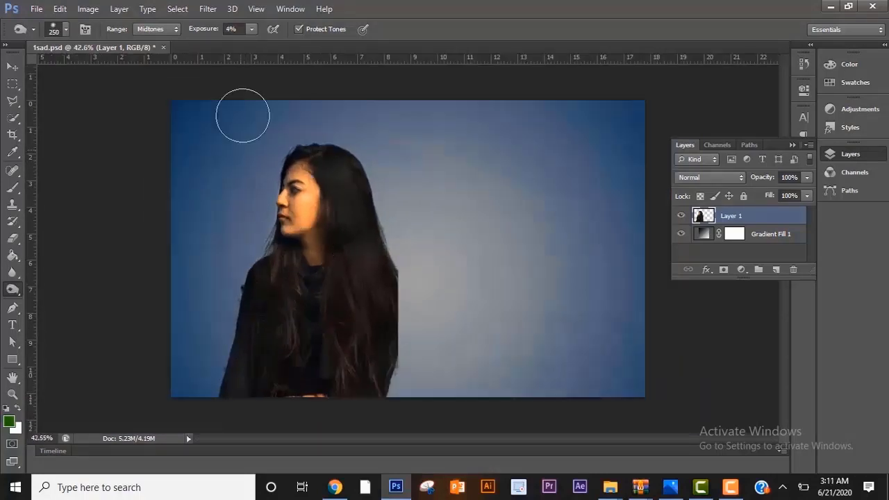
click(251, 30)
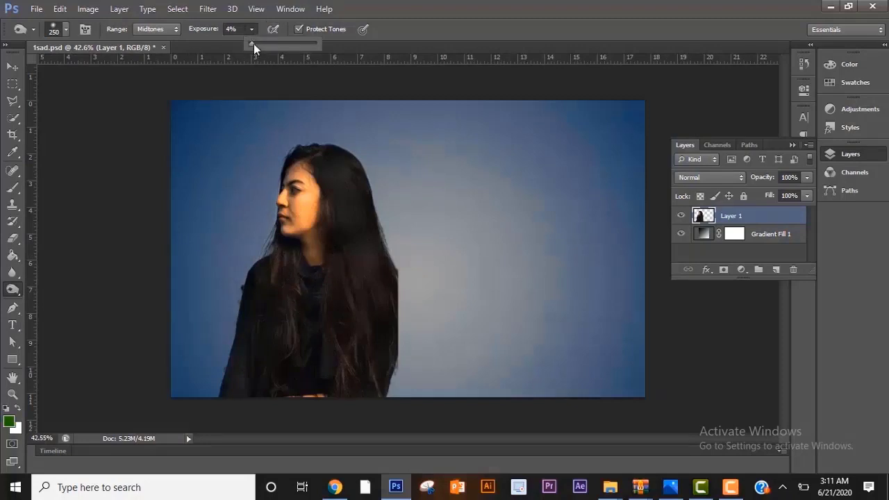
click(293, 186)
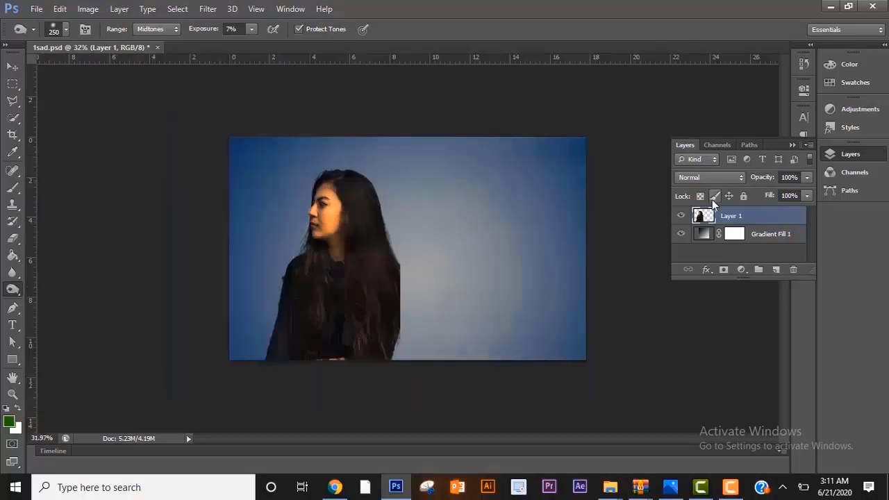
Step: Duplicate Layer 1 within the 1sad.psd document
right_click(720, 218)
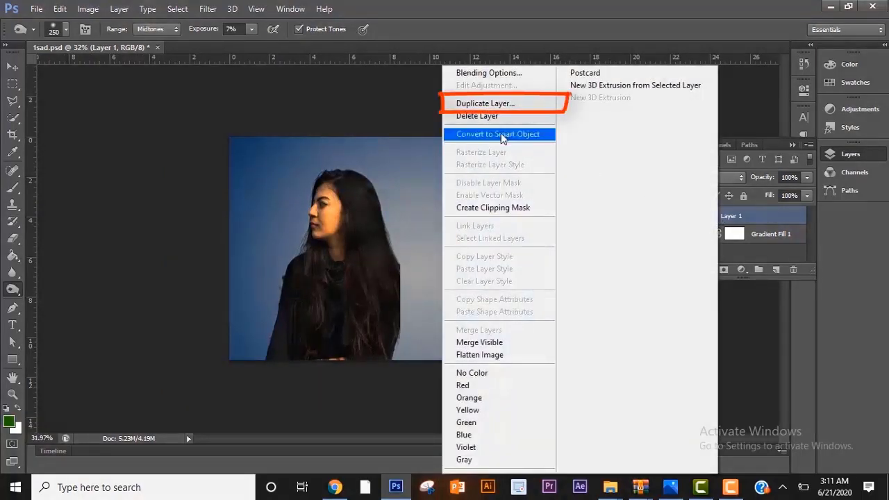
click(486, 103)
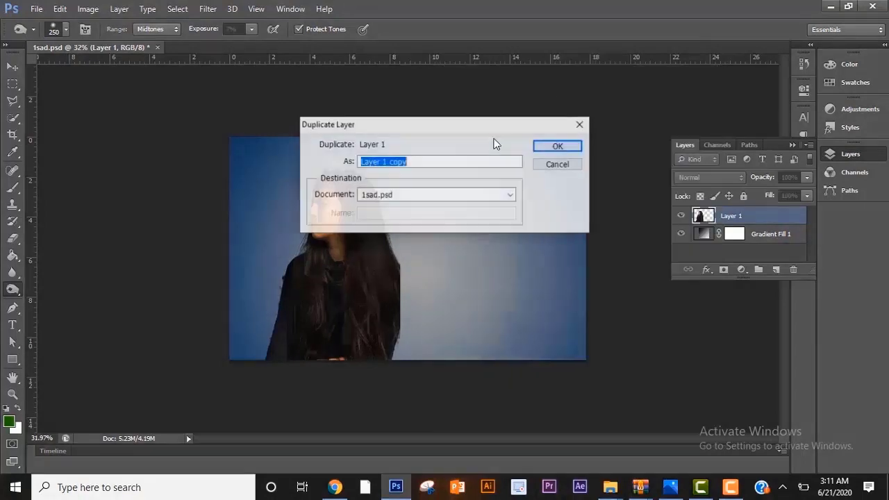
click(546, 149)
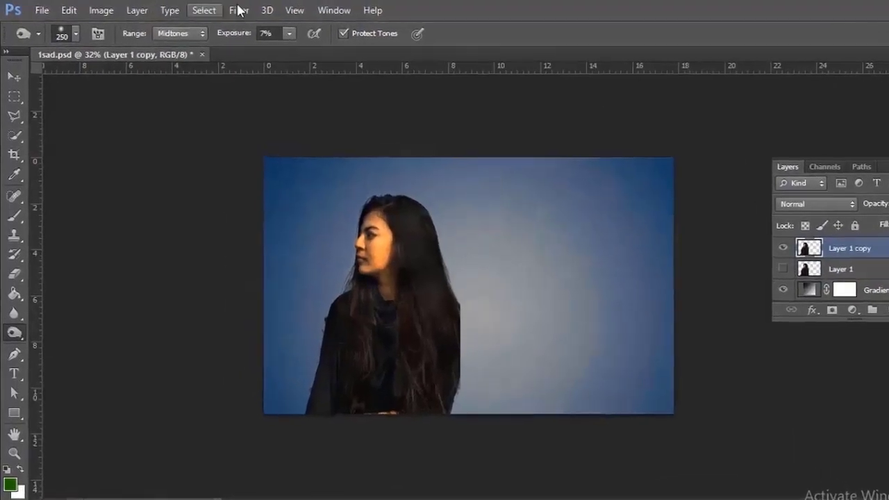
Step: Start the Liquify filter on Layer 1 copy and pull the back of the woman's hair outward with brush size 175 and pressure 69
click(207, 8)
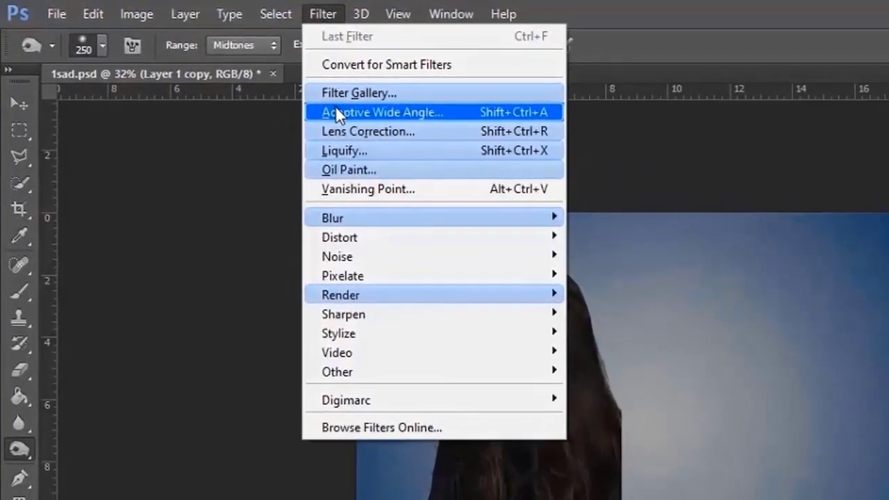
click(342, 153)
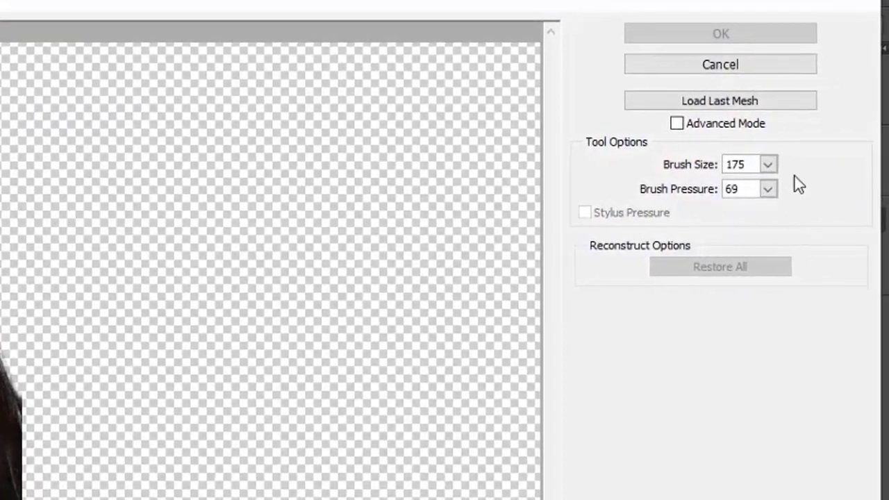
click(768, 165)
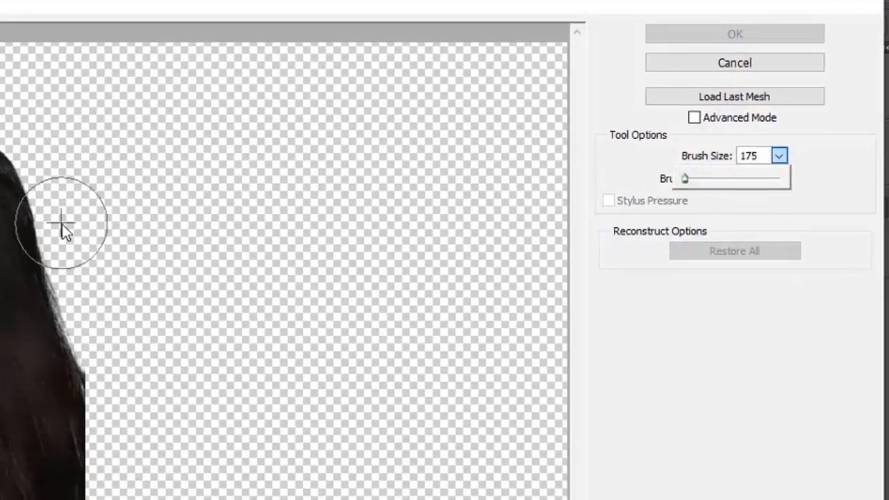
click(64, 244)
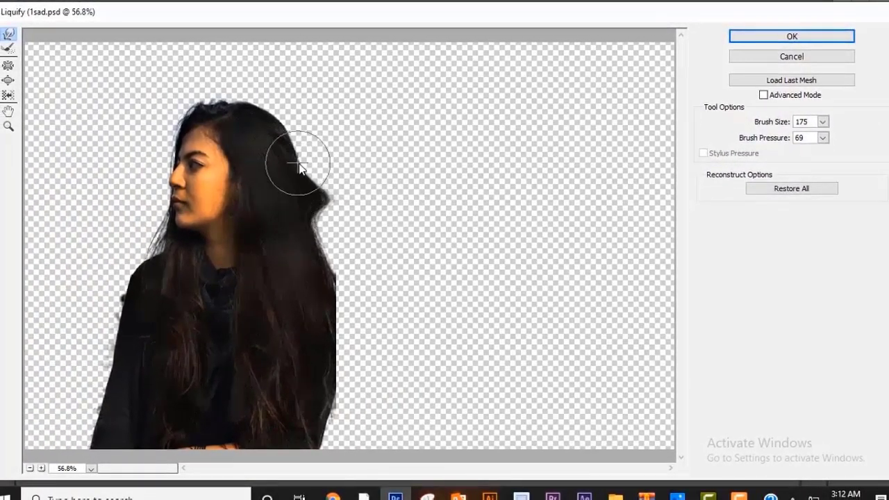
mouse_move(300, 165)
mouse_down()
mouse_move(342, 197)
mouse_move(416, 218)
mouse_up()
drag(314, 246, 473, 267)
drag(311, 198, 398, 223)
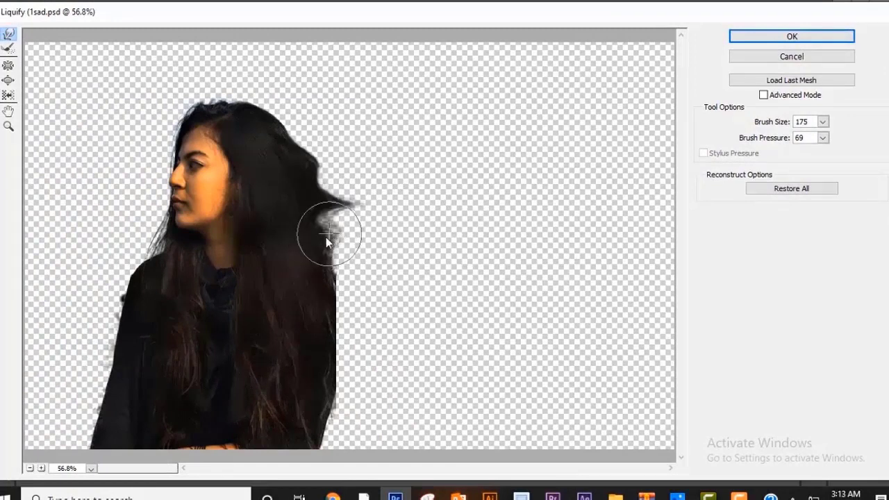
mouse_move(325, 235)
mouse_down()
mouse_move(434, 257)
mouse_move(328, 233)
mouse_move(390, 266)
mouse_up()
drag(321, 298, 436, 294)
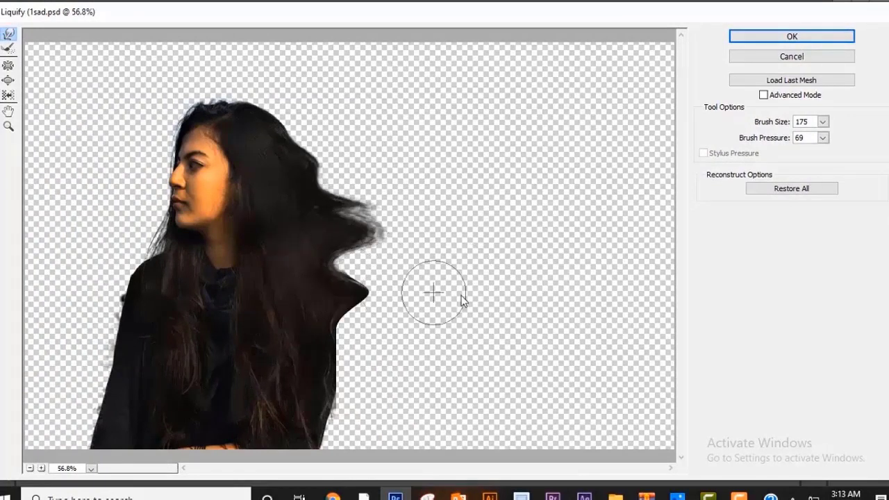
drag(326, 257, 459, 273)
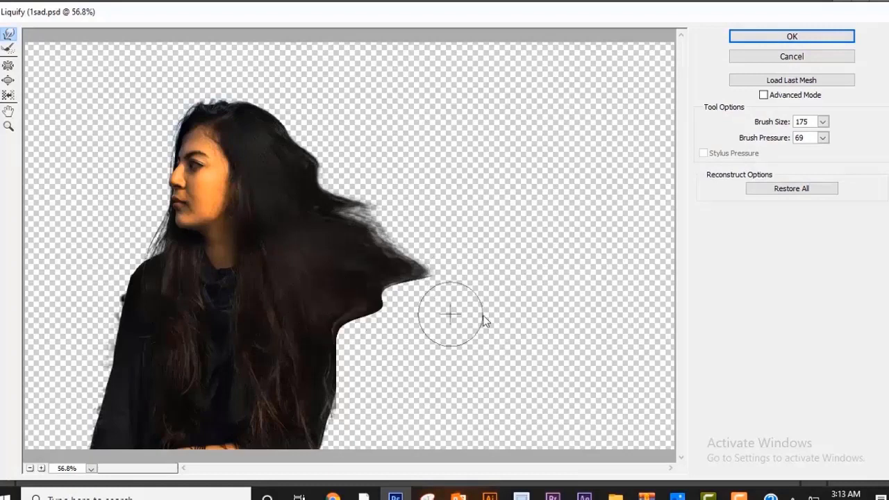
drag(377, 284, 530, 311)
drag(352, 317, 480, 312)
mouse_move(342, 353)
mouse_down()
mouse_move(598, 334)
mouse_move(445, 332)
mouse_up()
mouse_move(344, 334)
mouse_down()
mouse_move(415, 318)
mouse_move(325, 428)
mouse_move(347, 443)
mouse_move(485, 450)
mouse_move(330, 400)
mouse_move(488, 370)
mouse_move(398, 403)
mouse_move(326, 369)
mouse_move(402, 413)
mouse_move(526, 404)
mouse_move(392, 338)
mouse_move(425, 306)
mouse_move(354, 264)
mouse_move(304, 148)
mouse_move(462, 80)
mouse_move(430, 101)
mouse_move(427, 114)
mouse_move(407, 97)
mouse_move(472, 80)
mouse_move(526, 41)
mouse_move(495, 80)
mouse_move(542, 85)
mouse_move(436, 82)
mouse_move(537, 78)
mouse_move(529, 40)
mouse_move(526, 61)
mouse_move(376, 197)
mouse_move(383, 167)
mouse_move(507, 200)
mouse_up()
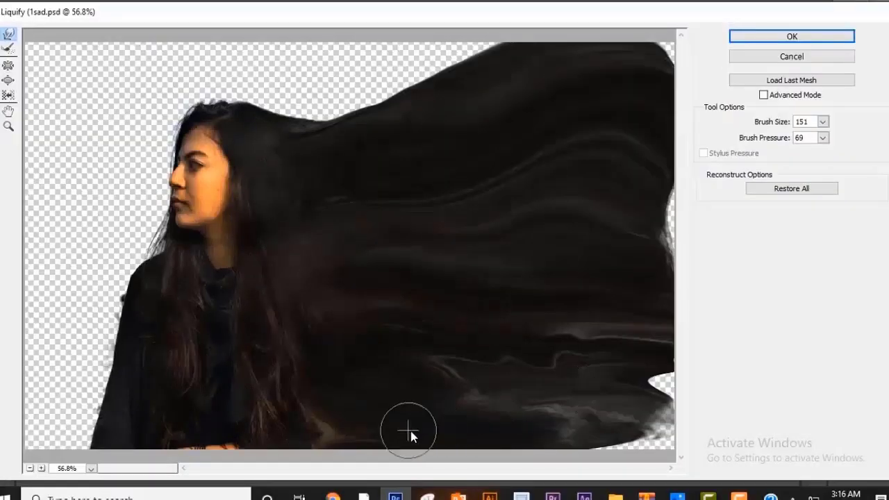
Step: Smear the lower stretched hair out to the canvas's lower-right corner with Liquify brush size 151, and apply the distortion
mouse_move(408, 431)
mouse_down()
mouse_move(527, 401)
mouse_move(439, 414)
mouse_move(597, 395)
mouse_move(415, 421)
mouse_move(464, 407)
mouse_move(569, 432)
mouse_move(558, 433)
mouse_move(624, 427)
mouse_move(578, 438)
mouse_move(676, 442)
mouse_up()
mouse_move(584, 416)
mouse_down()
mouse_move(552, 392)
mouse_move(383, 377)
mouse_move(591, 383)
mouse_move(504, 375)
mouse_move(532, 397)
mouse_move(616, 409)
mouse_up()
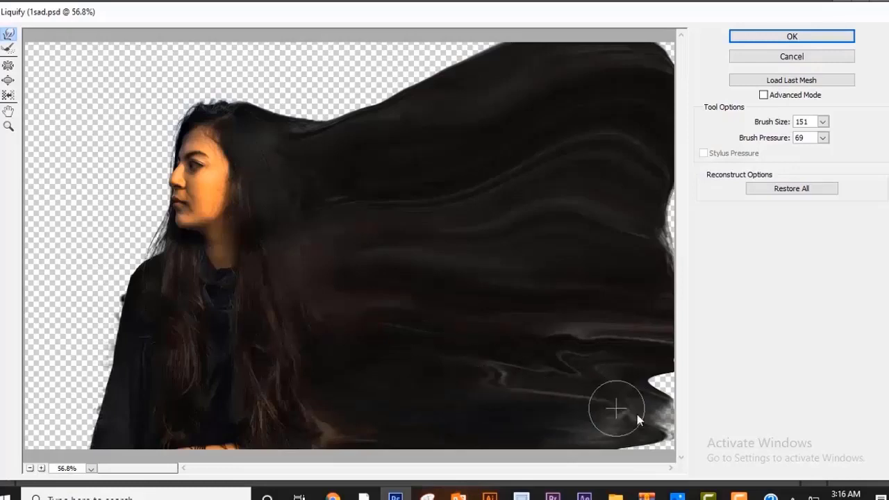
drag(526, 422, 710, 451)
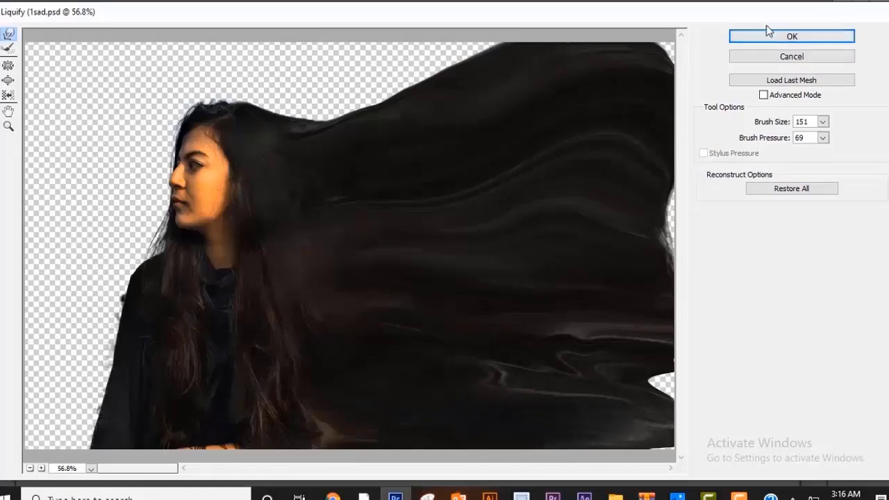
click(782, 35)
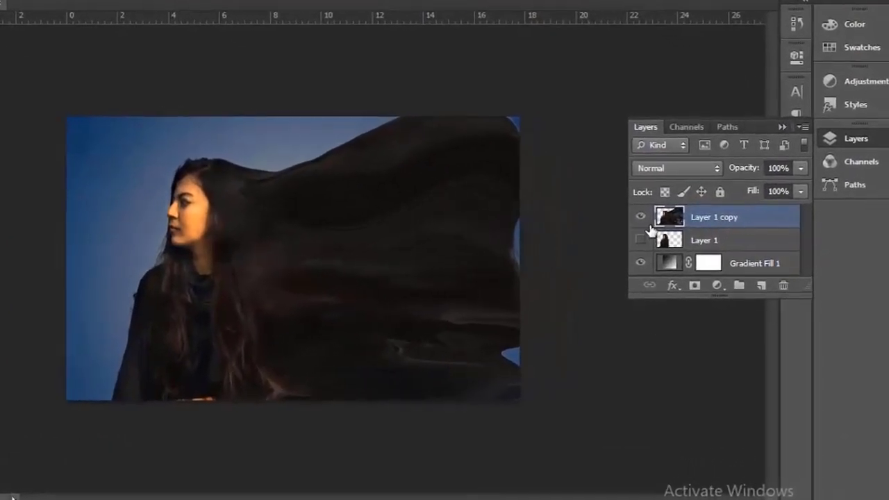
Step: Make Layer 1 visible and move it above Layer 1 copy in the layer stack
click(650, 240)
drag(688, 230, 688, 206)
Step: Add a layer mask filled with black to Layer 1 copy and a white layer mask to Layer 1
click(716, 241)
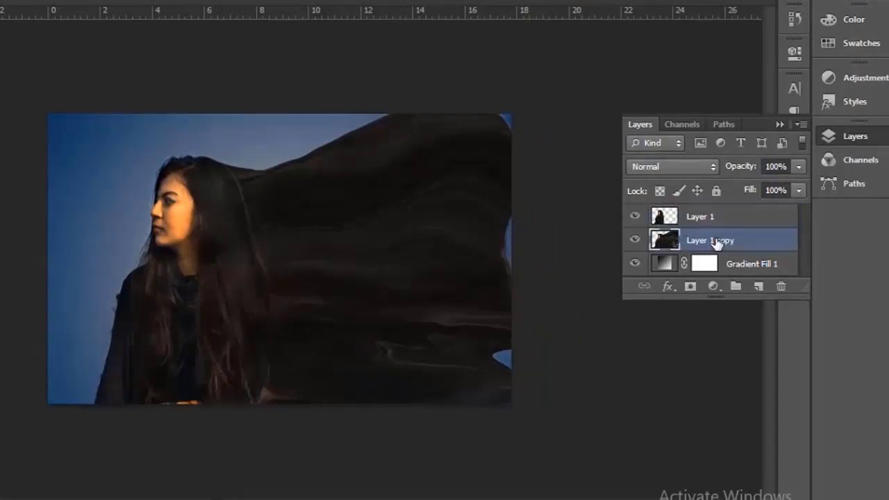
click(691, 287)
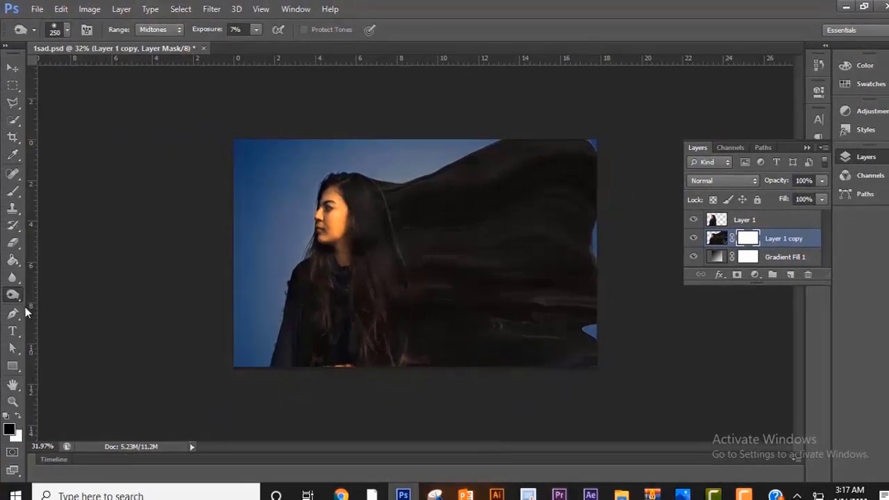
click(13, 259)
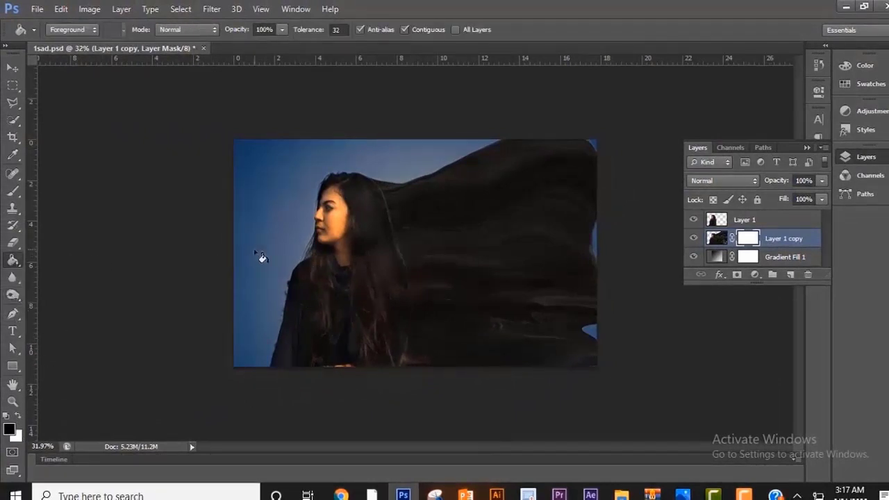
click(261, 257)
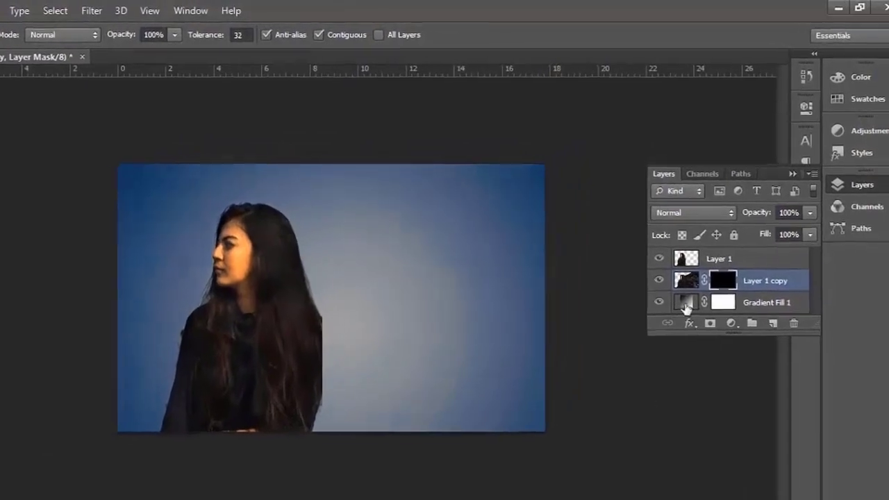
click(708, 262)
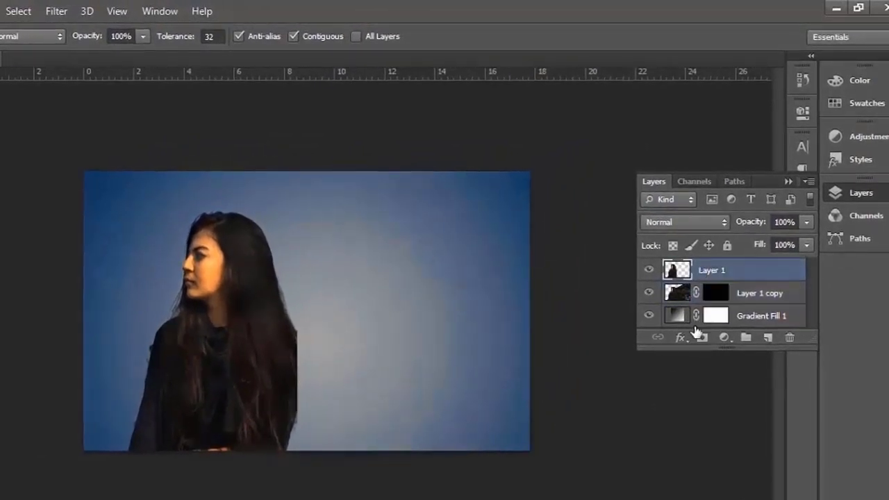
click(702, 337)
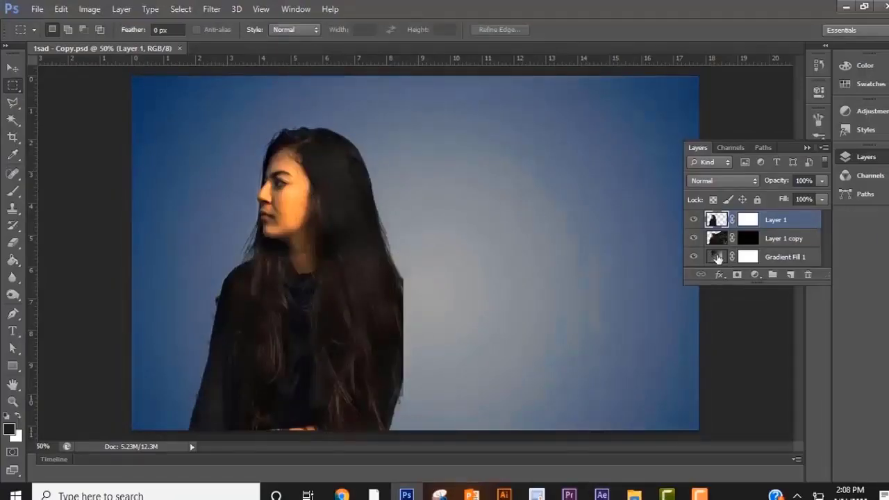
Step: Edit the gradient of Gradient Fill 1 and change its grey starting colour stop to white
double_click(718, 258)
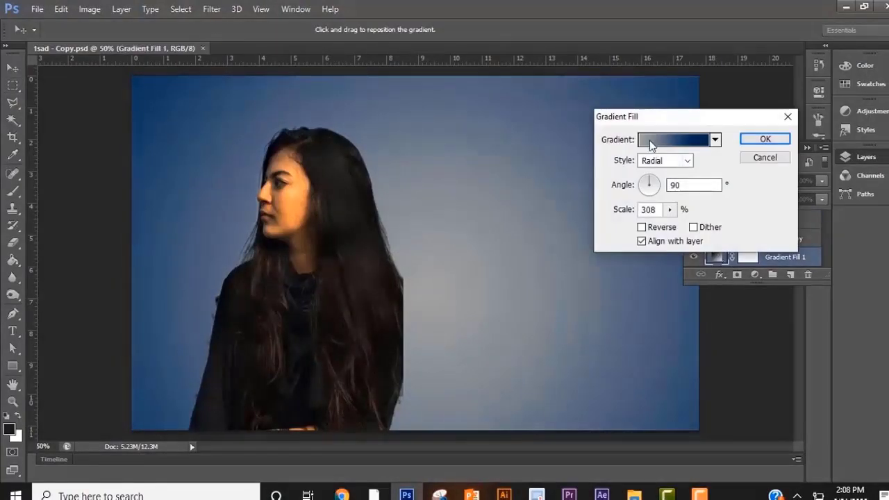
click(652, 143)
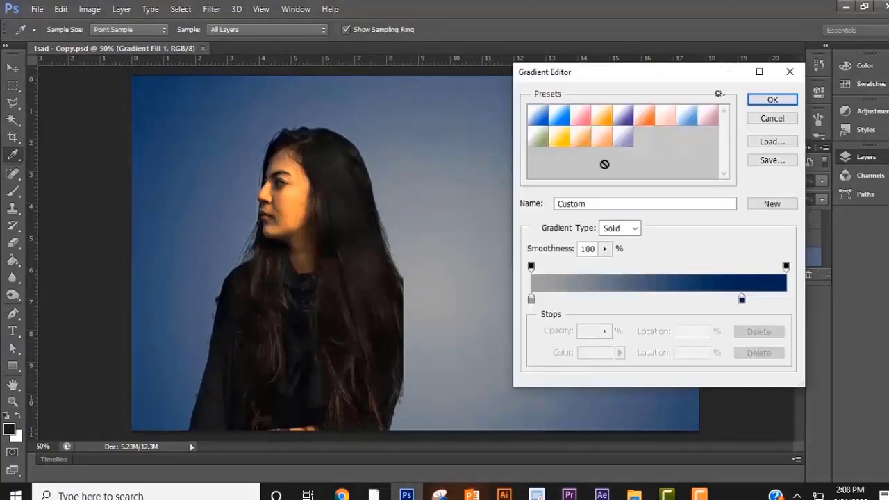
double_click(532, 300)
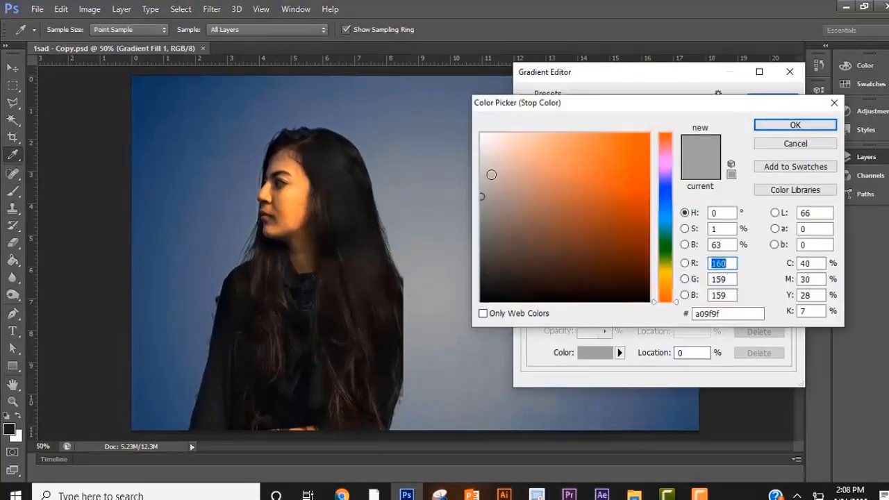
click(482, 138)
click(796, 125)
Step: Change the gradient's dark blue colour stop to near-black and accept the edited gradient
click(788, 267)
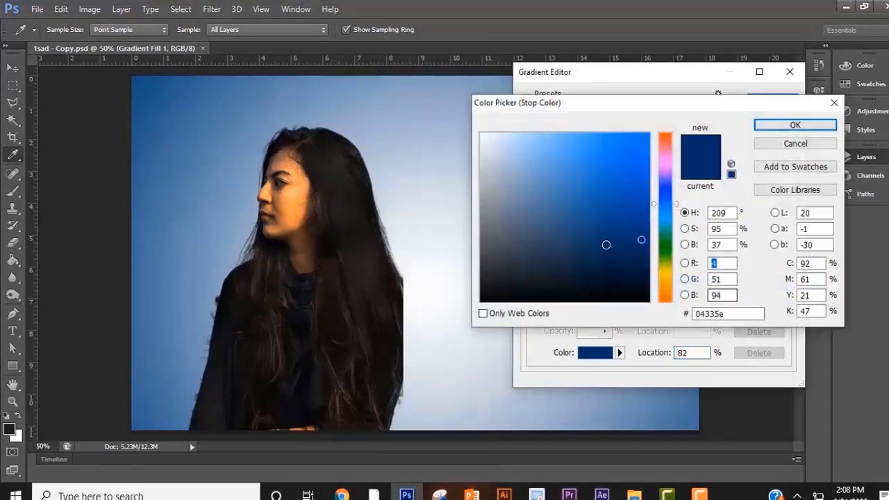
drag(637, 281, 641, 315)
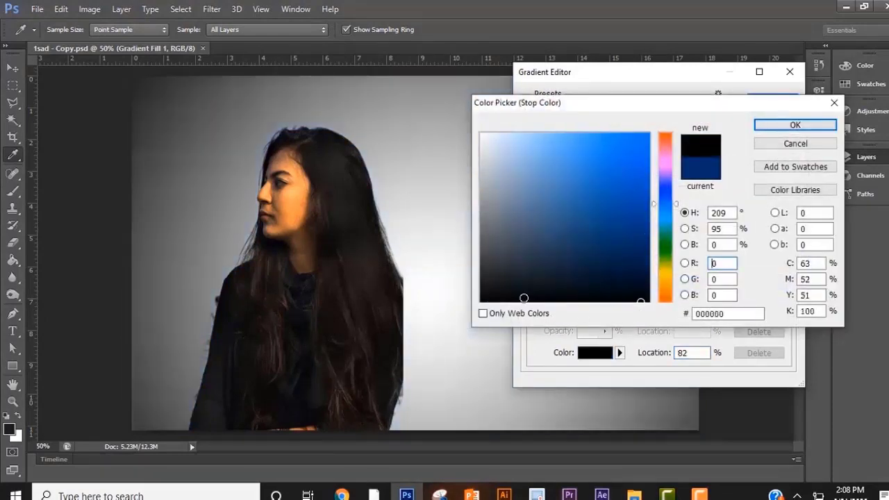
click(798, 125)
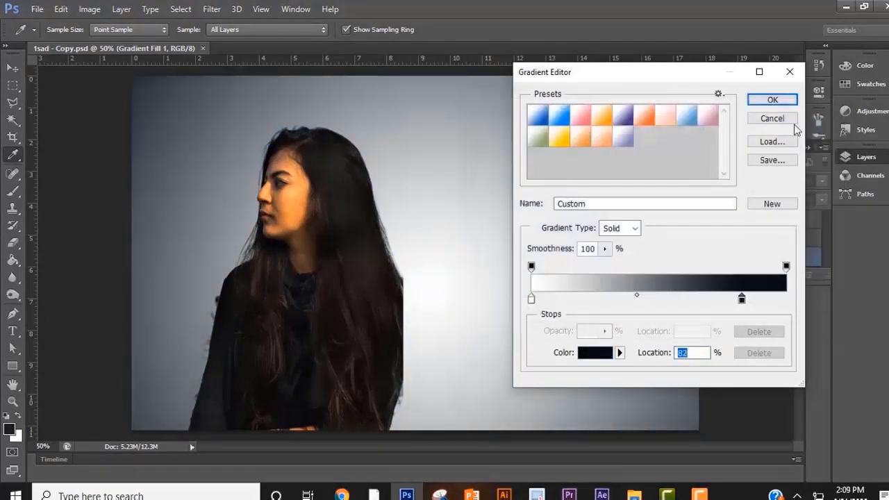
click(752, 101)
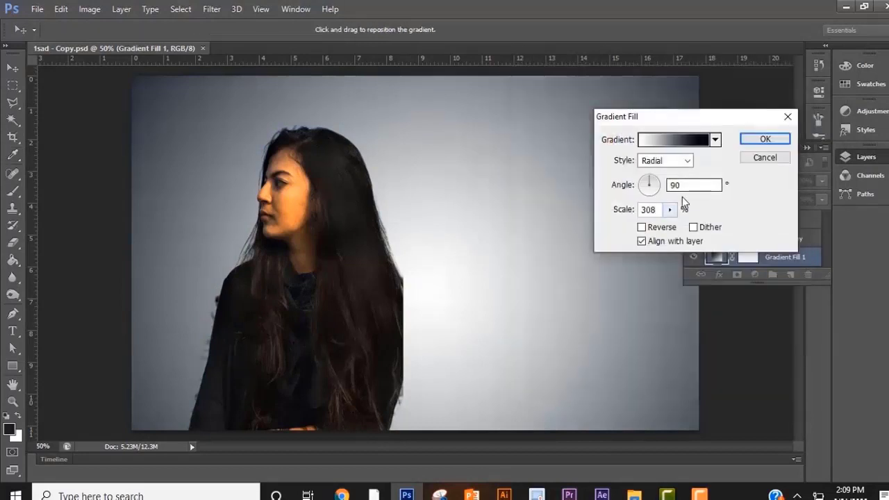
Step: Set the radial gradient fill's scale to 258% and apply it to the background
drag(667, 229, 669, 230)
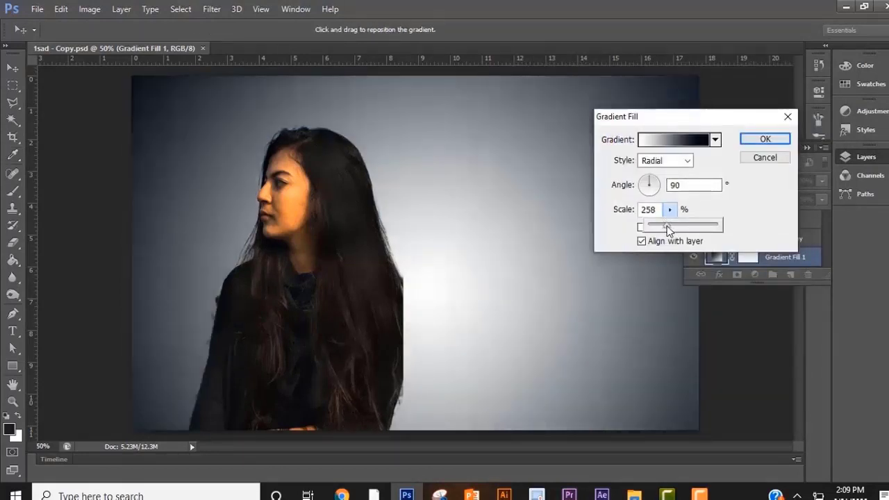
click(765, 139)
key(m)
scroll(307, 295, down, 2)
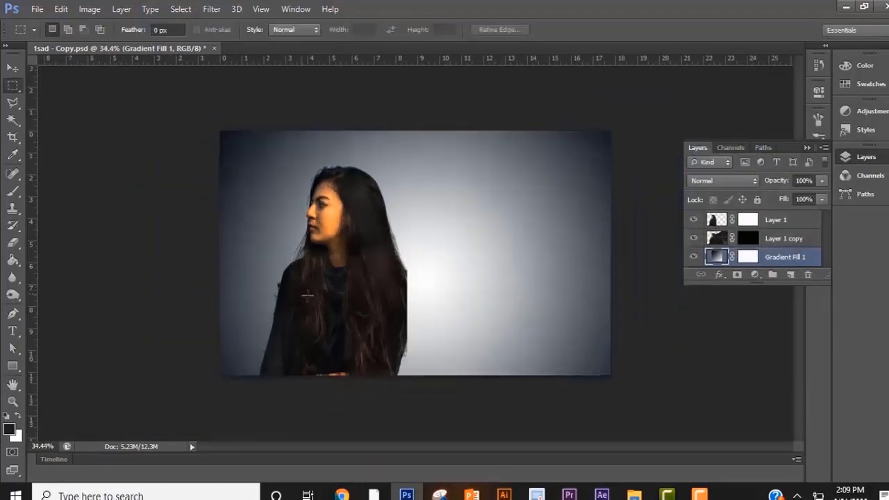
scroll(600, 327, up, 2)
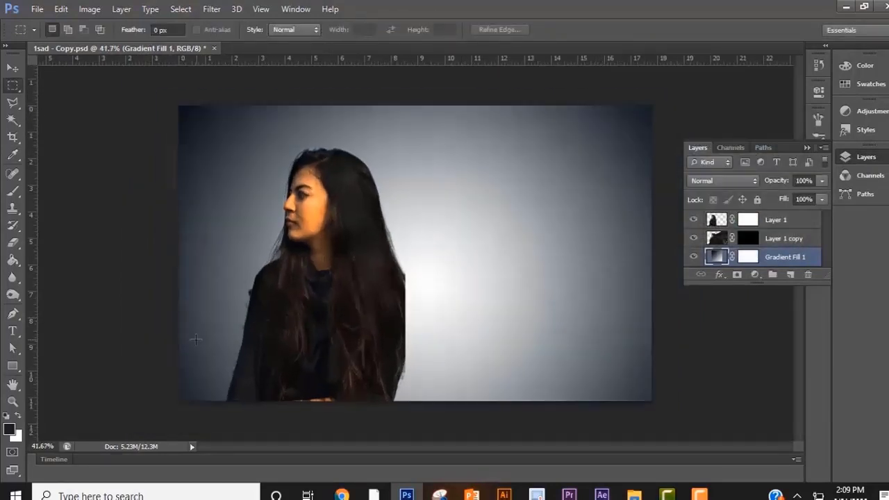
Step: Target Layer 1's mask with the Brush tool and replace the brush presets with the Free Broken Glass Photoshop Brushes 9 set
click(749, 220)
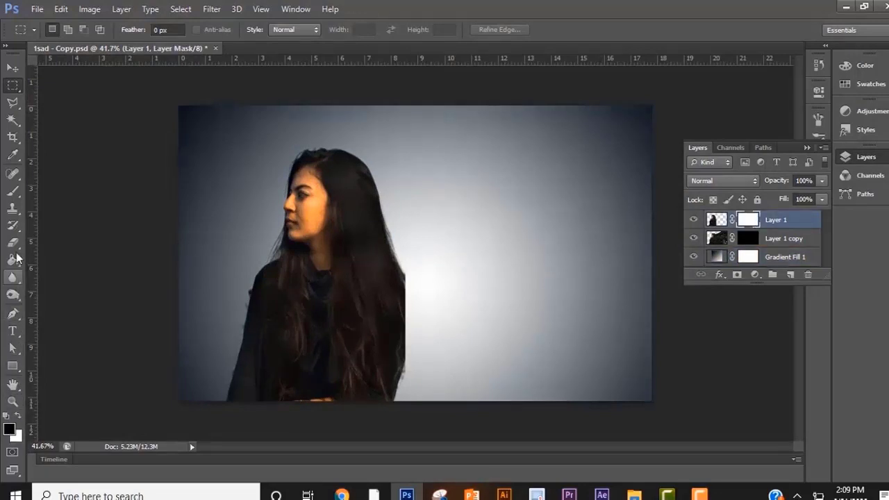
click(19, 192)
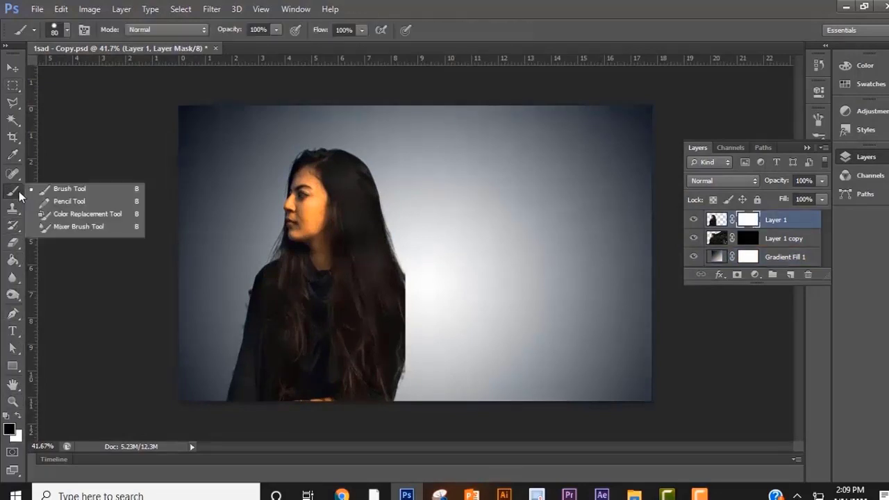
click(65, 189)
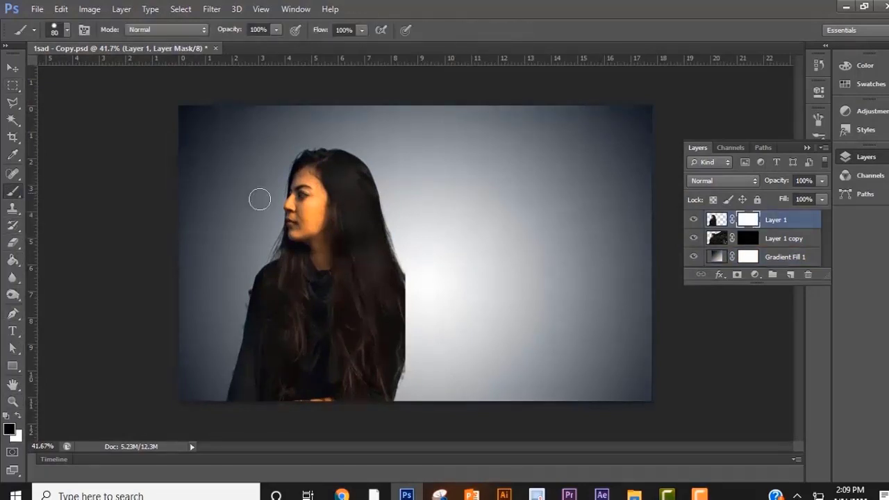
click(64, 31)
click(169, 54)
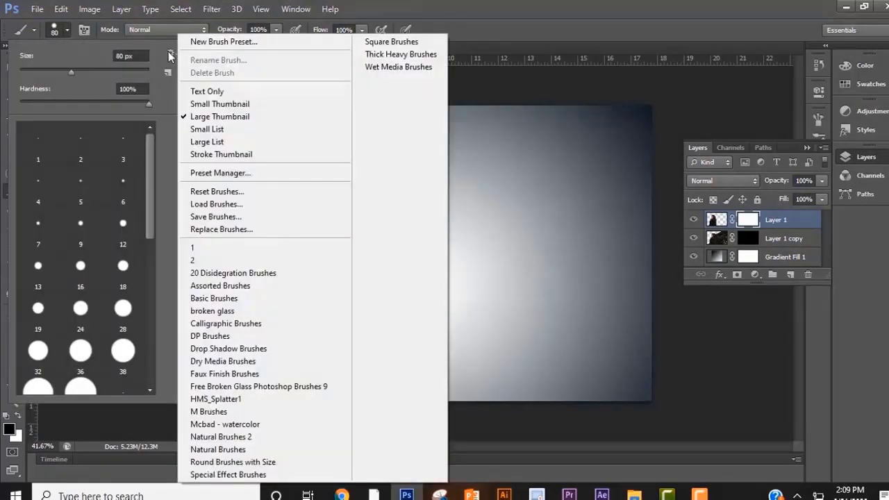
click(231, 387)
click(390, 193)
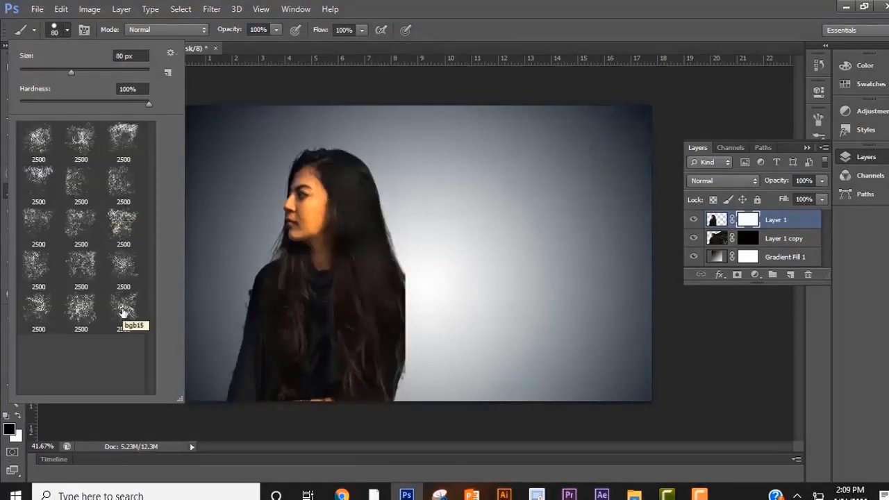
Step: Break up the back edge of the woman's hair and body on Layer 1's mask with the bgb15 brush in black at 300 px
click(123, 313)
key(bracketleft)
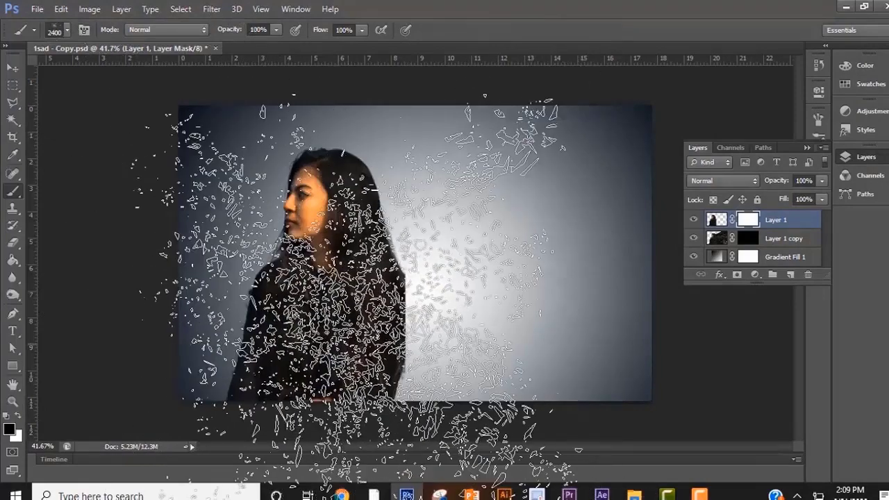
key(bracketleft)
key(bracketleft)
key(bracketleft)
key(bracketleft)
key(bracketleft)
key(bracketleft)
key(bracketleft)
key(bracketleft)
key(bracketleft)
key(bracketleft)
key(bracketleft)
key(bracketleft)
key(bracketleft)
key(bracketleft)
key(bracketleft)
key(bracketleft)
key(bracketleft)
key(bracketleft)
key(bracketleft)
key(bracketleft)
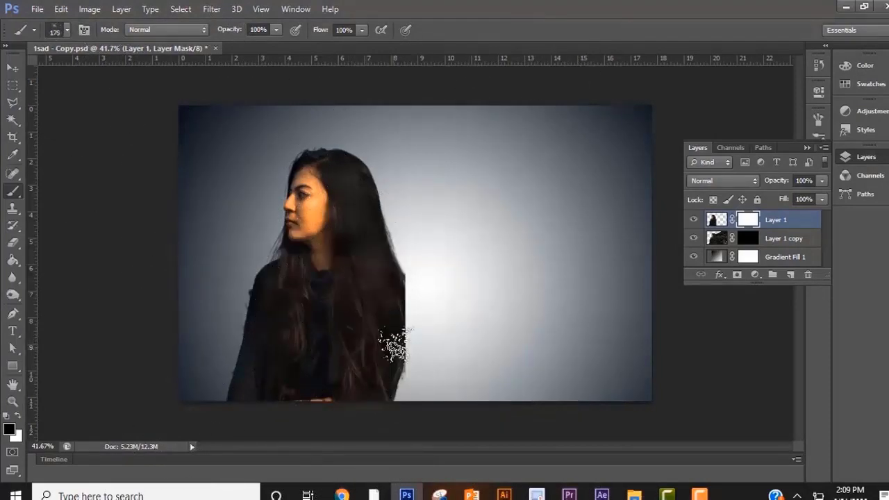
click(378, 393)
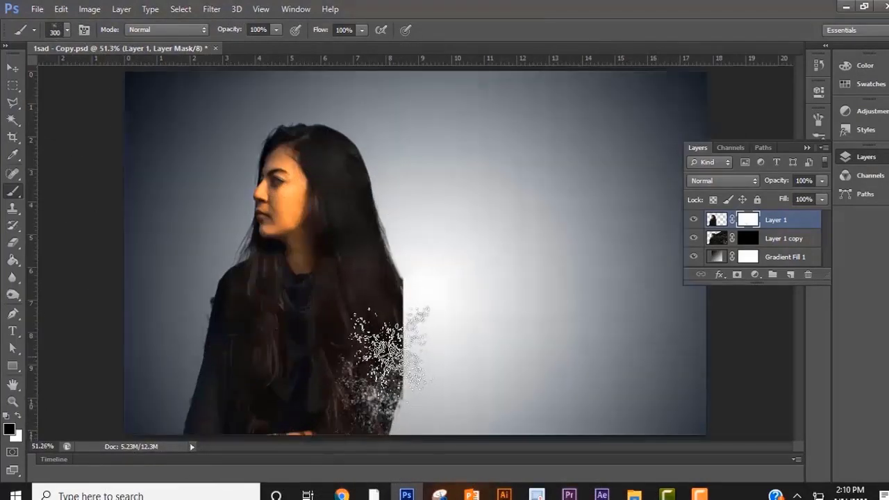
click(387, 348)
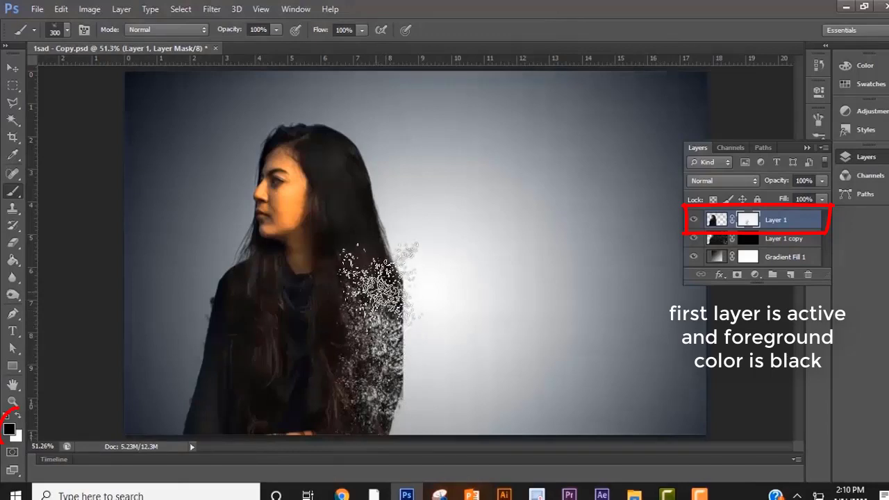
mouse_move(382, 240)
mouse_down()
mouse_move(377, 152)
mouse_move(432, 305)
mouse_move(417, 356)
mouse_move(426, 306)
mouse_move(416, 295)
mouse_move(412, 417)
mouse_move(395, 443)
mouse_move(407, 429)
mouse_move(429, 303)
mouse_move(413, 242)
mouse_move(419, 219)
mouse_move(384, 289)
mouse_up()
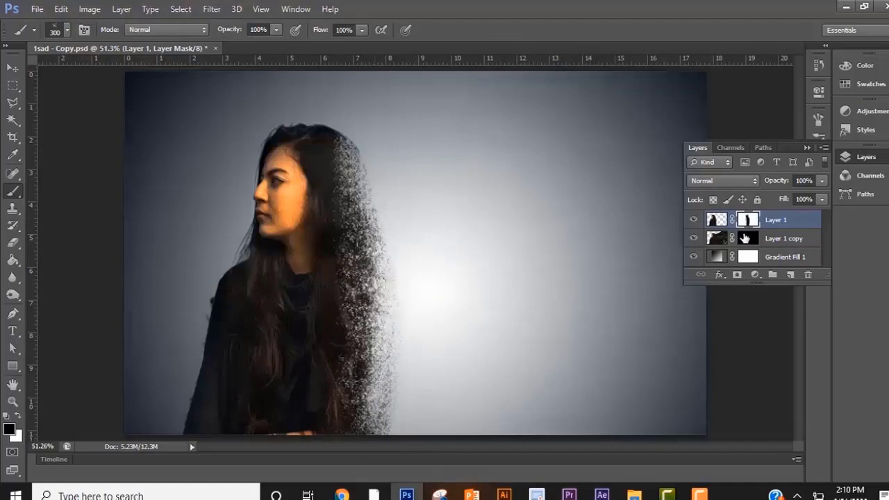
Step: Reveal dispersed fragments beside the woman's lower hair by painting white on Layer 1 copy's mask with the 300 px glass brush
click(744, 238)
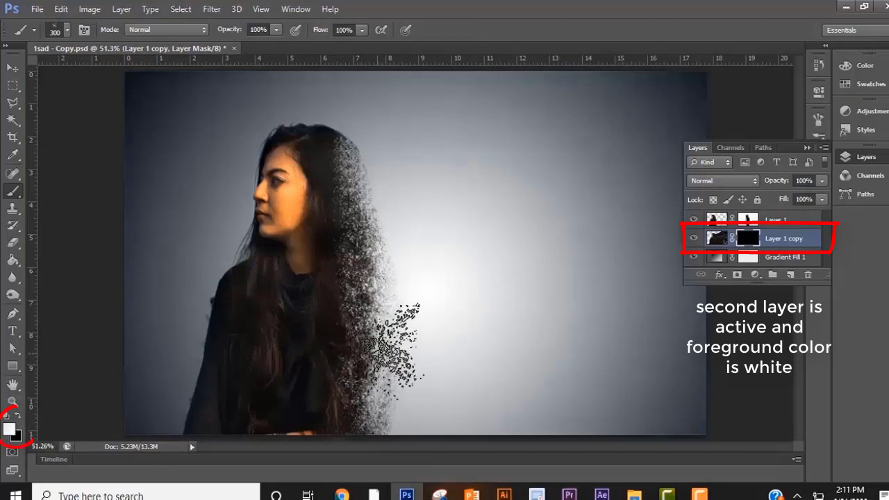
click(377, 370)
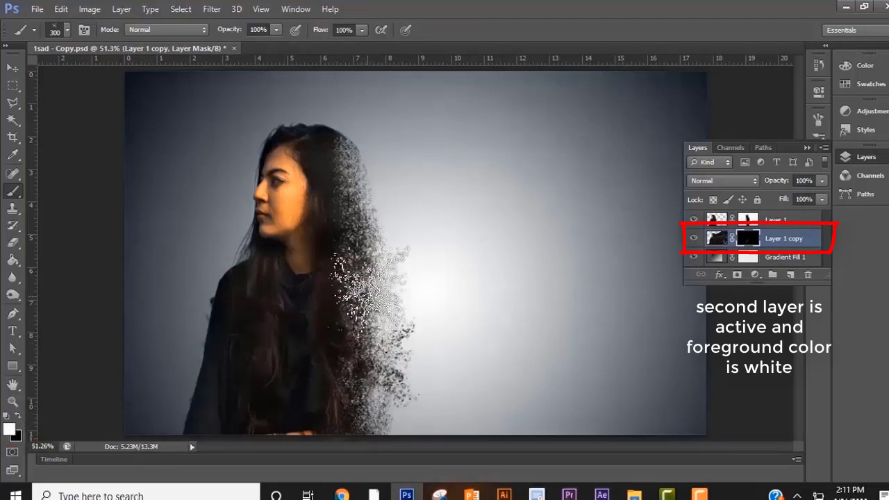
click(371, 292)
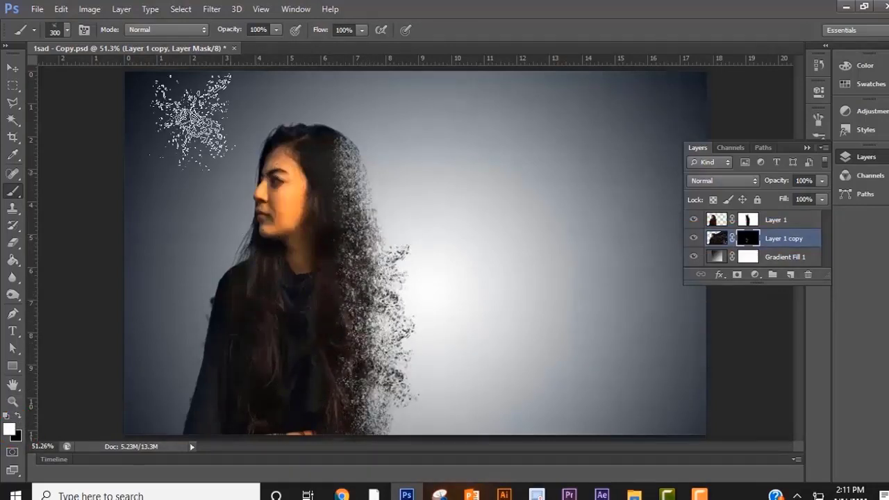
Step: Rotate the brush tip to -28° and paint further fragments along the woman's hair on Layer 1 copy's mask
click(85, 29)
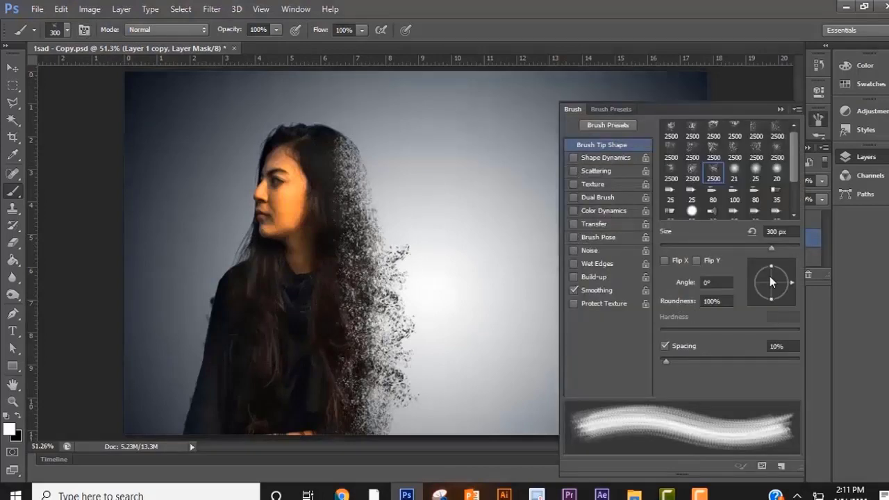
click(789, 294)
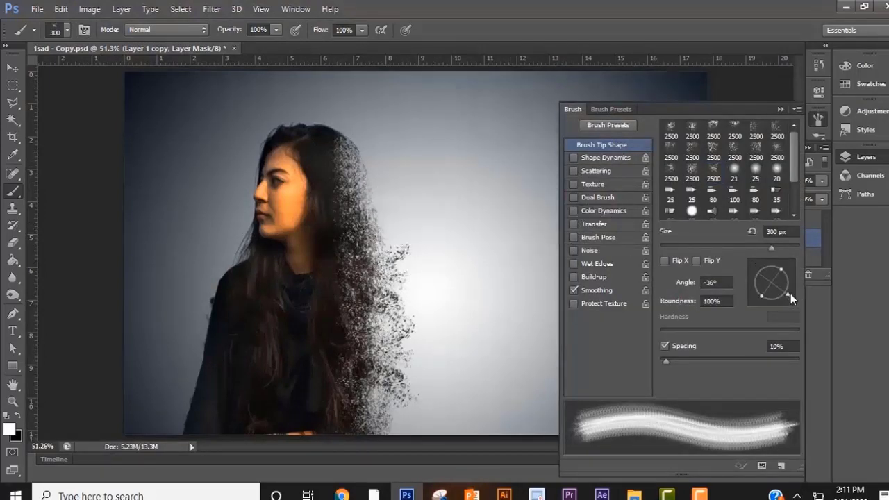
drag(789, 295, 774, 303)
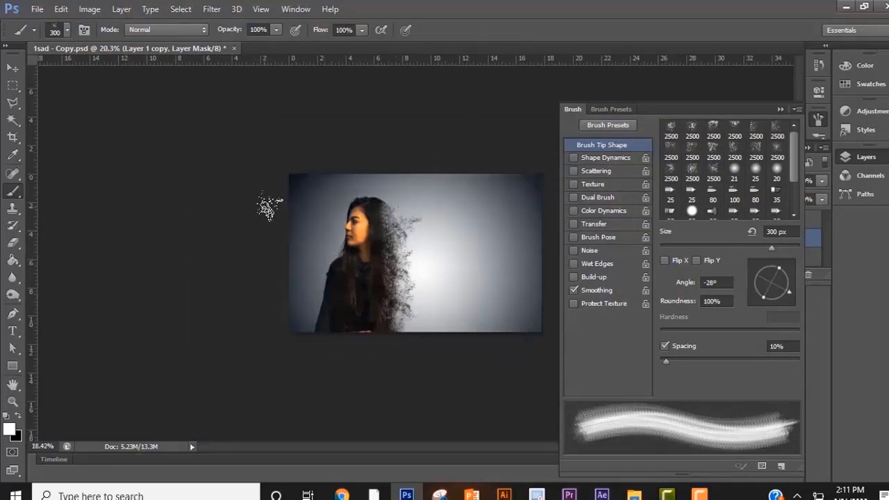
scroll(484, 242, up, 4)
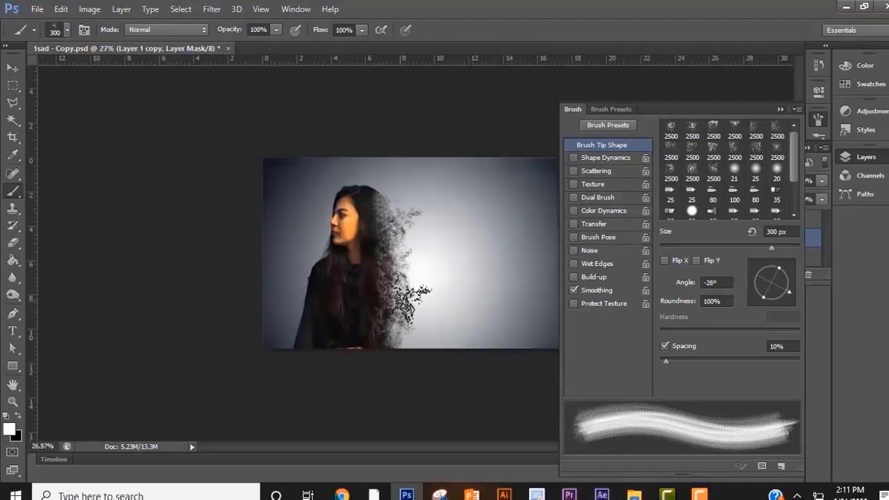
scroll(430, 243, up, 2)
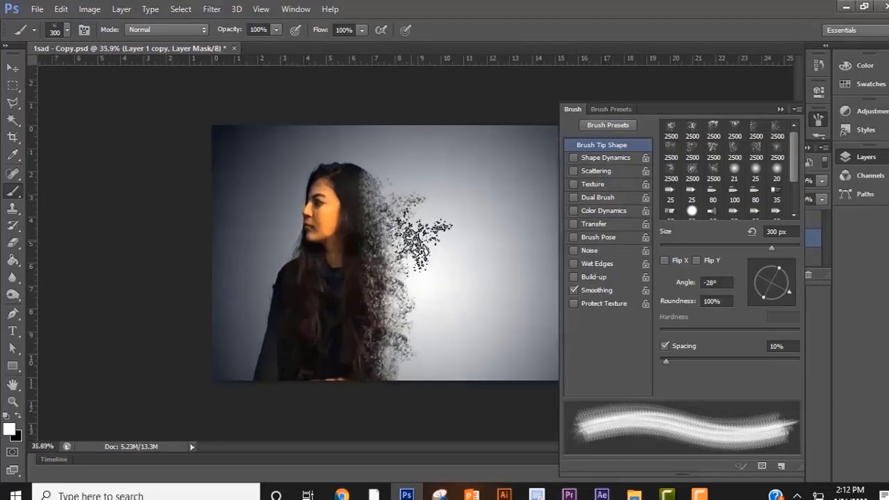
Step: Try stamping large fragments beside the woman on Layer 1 copy's mask with the fourth broken-glass brush at 2500 px
click(69, 23)
click(39, 182)
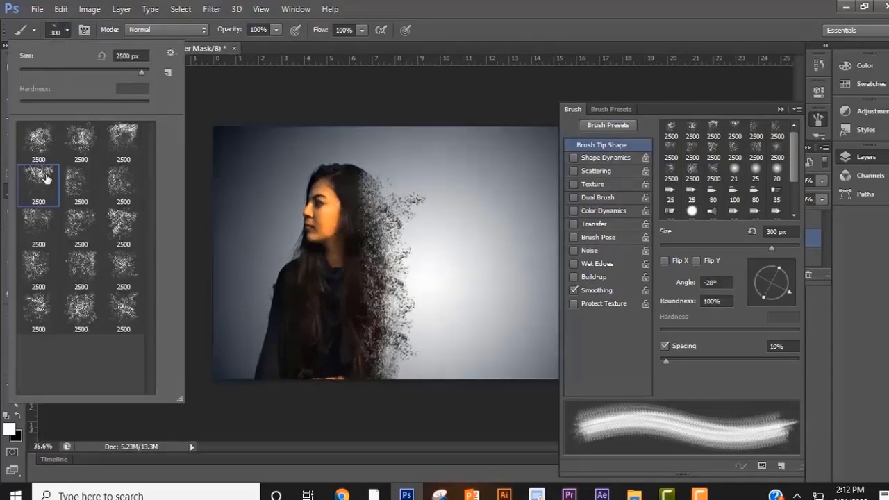
click(458, 216)
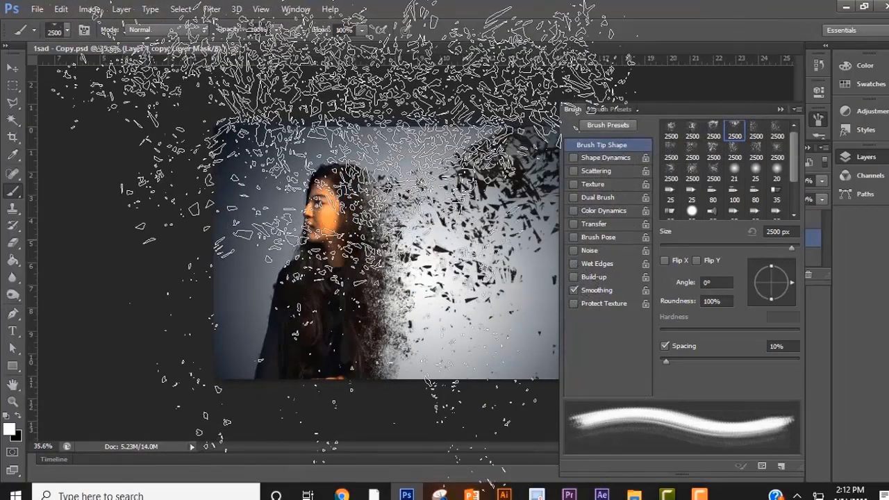
click(361, 240)
Step: Try the fourth broken-glass brush at 400 px for scattering fragments beside the woman's head on Layer 1 copy's mask
key(bracketleft)
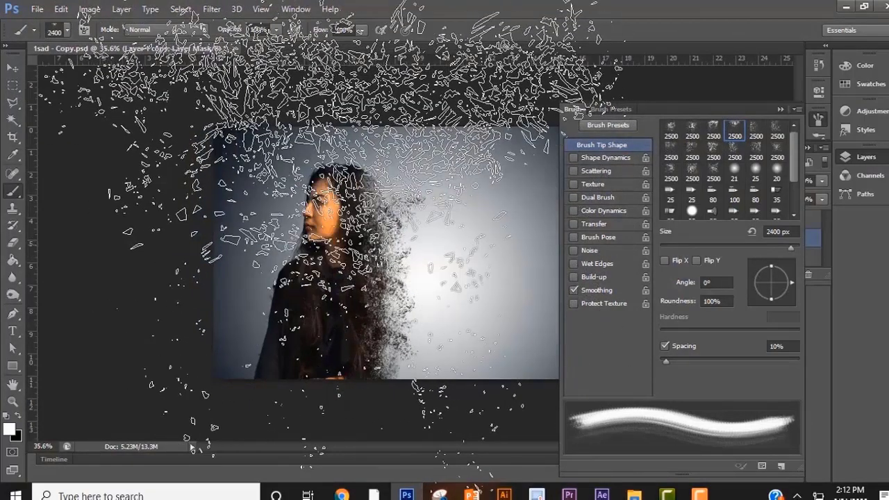
key(bracketleft)
key(bracketleft)
key(bracketleft)
key(bracketleft)
key(bracketleft)
key(bracketleft)
key(bracketleft)
key(bracketleft)
key(bracketleft)
key(bracketleft)
key(bracketleft)
key(bracketleft)
key(bracketleft)
key(bracketleft)
scroll(421, 261, up, 7)
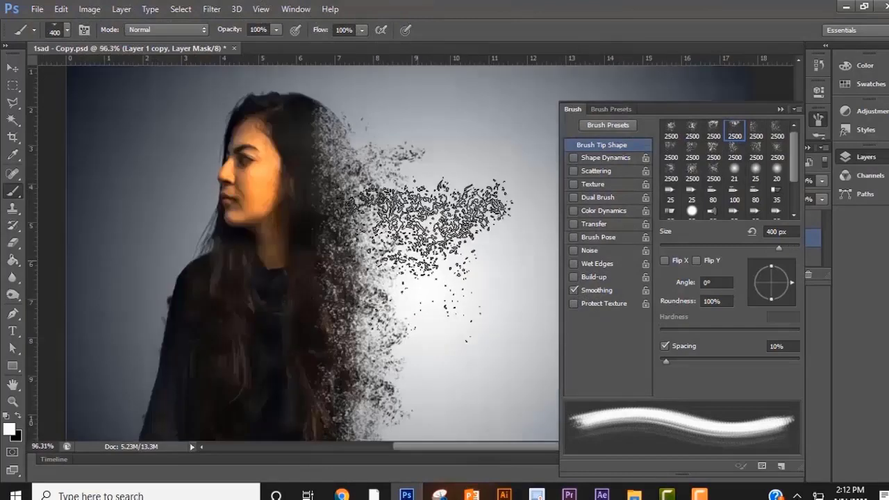
scroll(417, 229, down, 5)
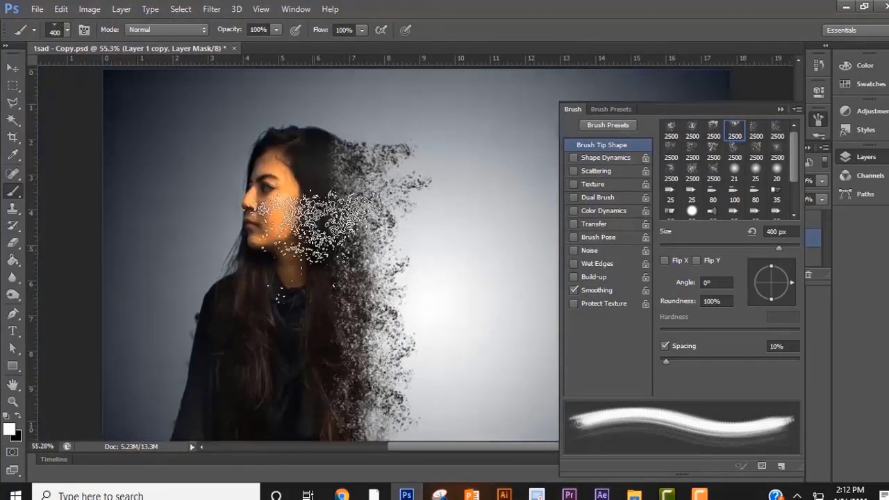
drag(438, 236, 479, 240)
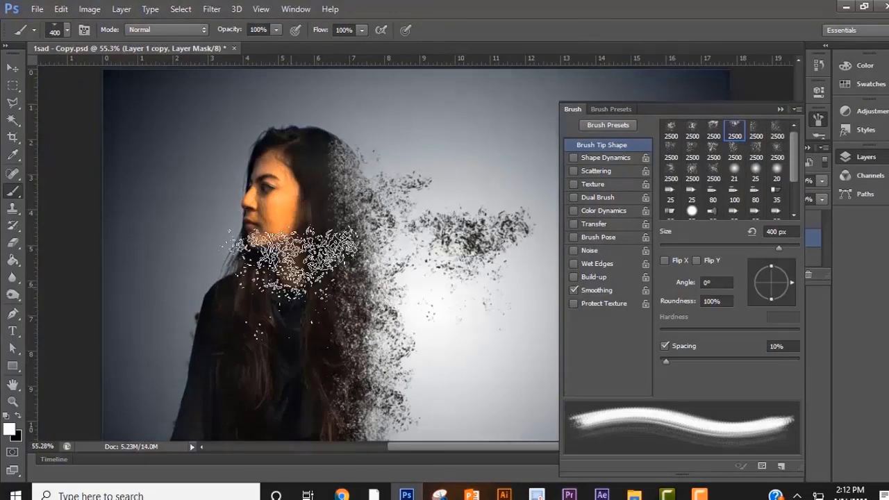
scroll(292, 259, down, 3)
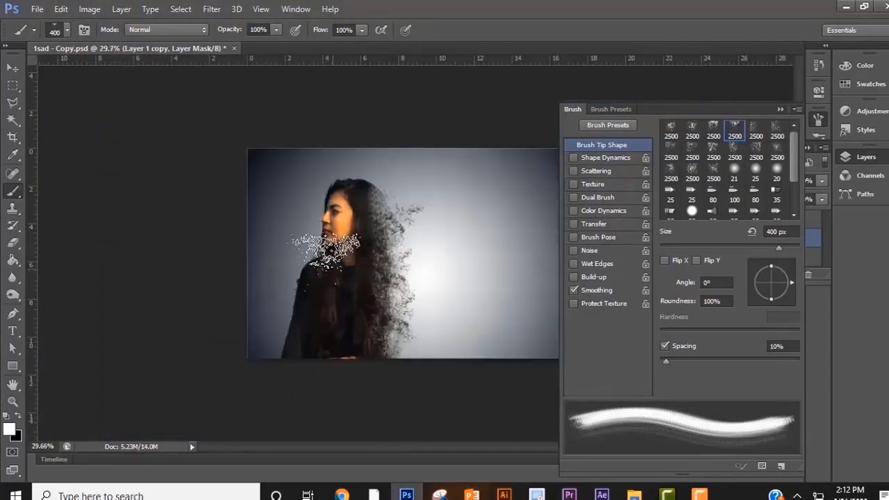
scroll(493, 264, up, 3)
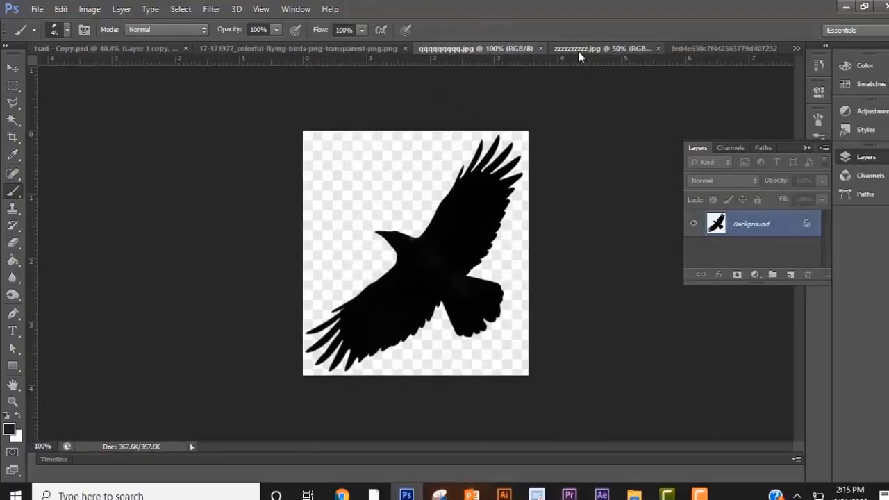
Step: Select the black bird in qqqqqqqqq.jpg with the Magic Wand and copy it to a new layer
click(578, 51)
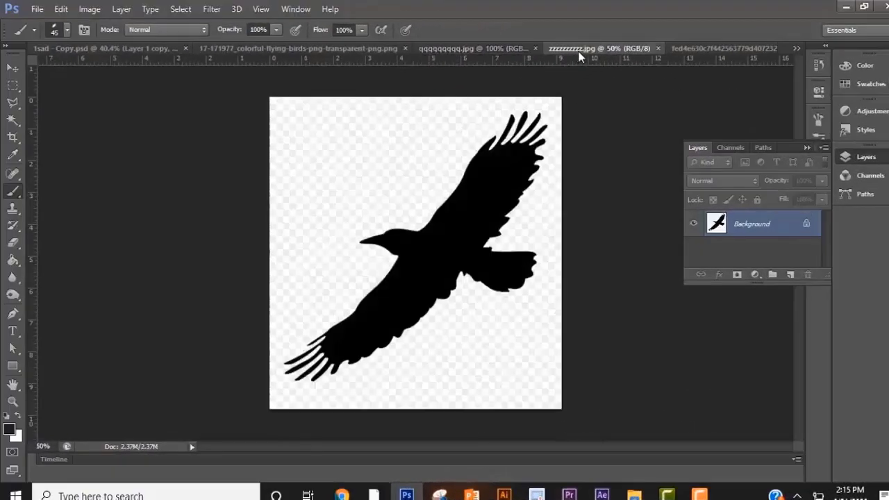
click(494, 52)
click(12, 119)
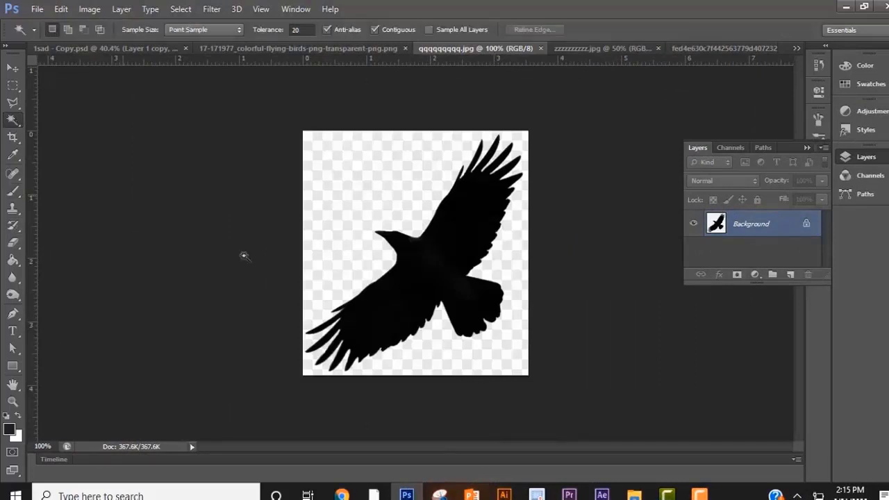
click(417, 292)
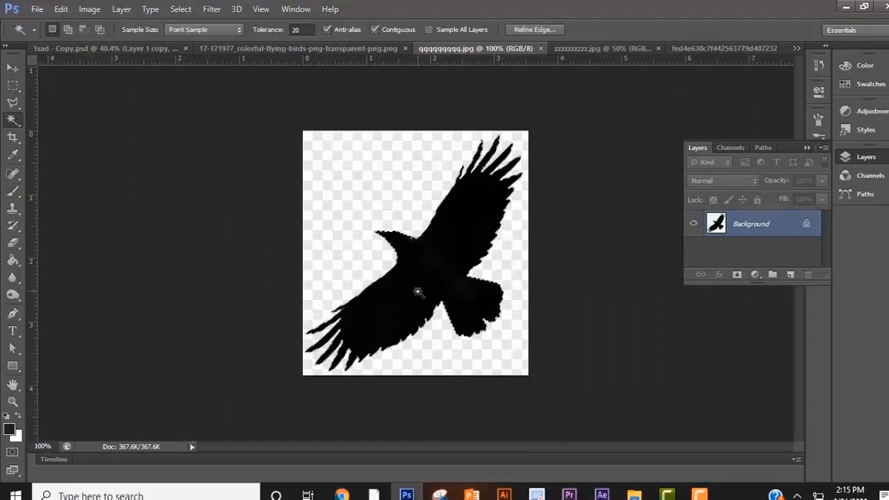
right_click(354, 294)
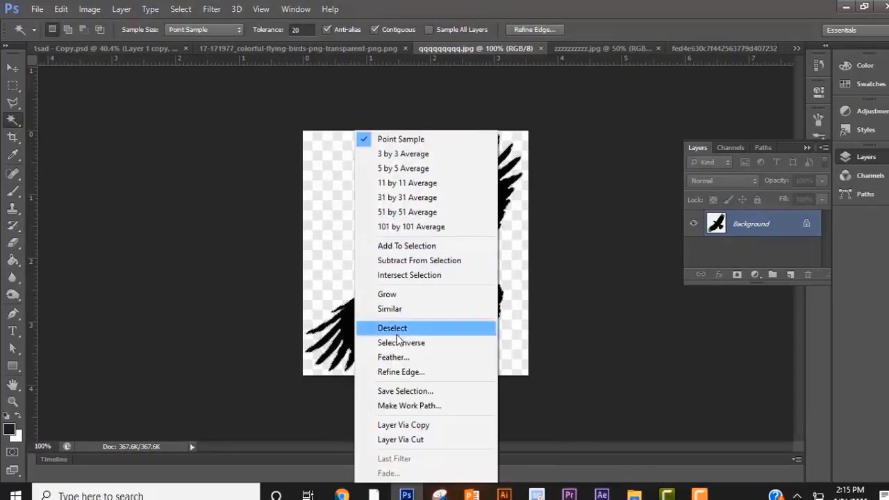
click(404, 423)
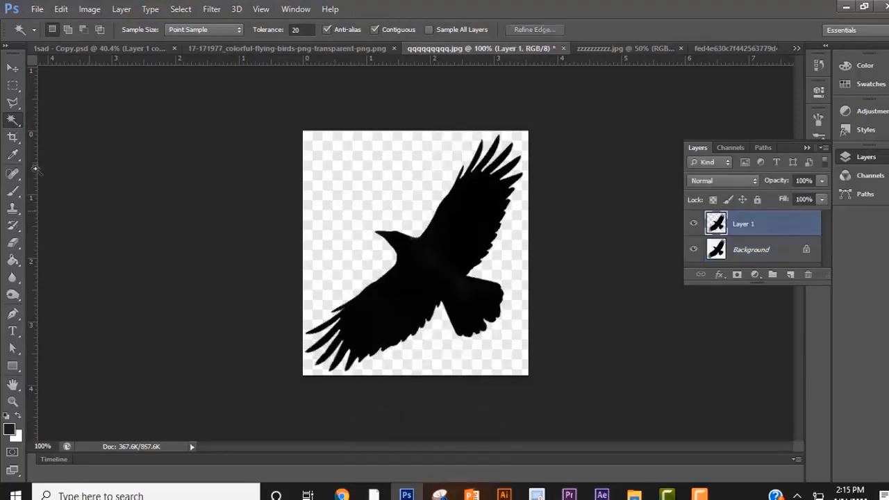
Step: Bring the bird cut-out into 1sad - Copy.psd, flipped horizontally and placed at the lower back edge of the woman's hair
click(9, 73)
drag(400, 285, 417, 298)
key(ctrl+t)
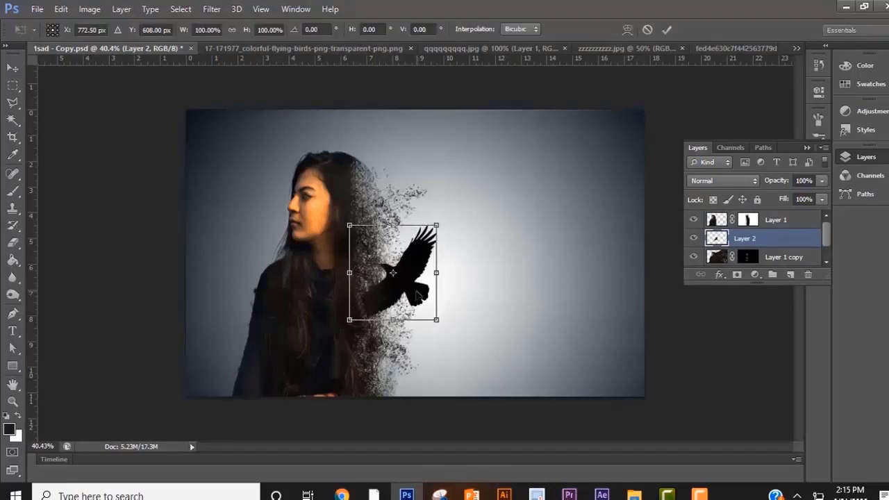
right_click(418, 295)
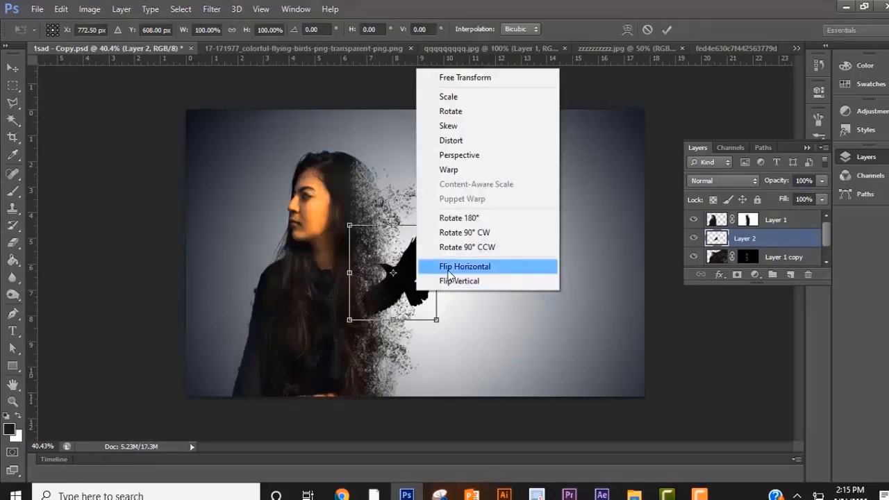
click(448, 269)
drag(399, 298, 405, 377)
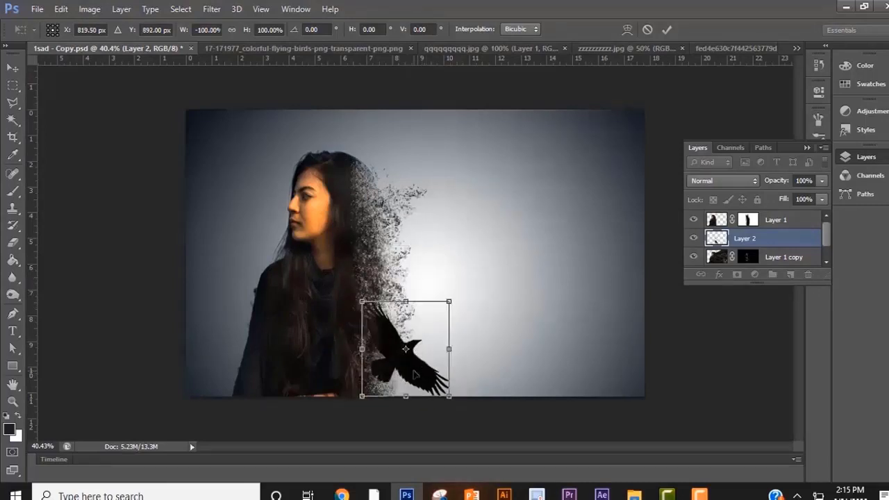
key(Return)
Step: Move the bird's Layer 2 beneath Layer 1 copy and scale the bird to about 77%, tucked against the hair's lower edge
drag(708, 221, 713, 244)
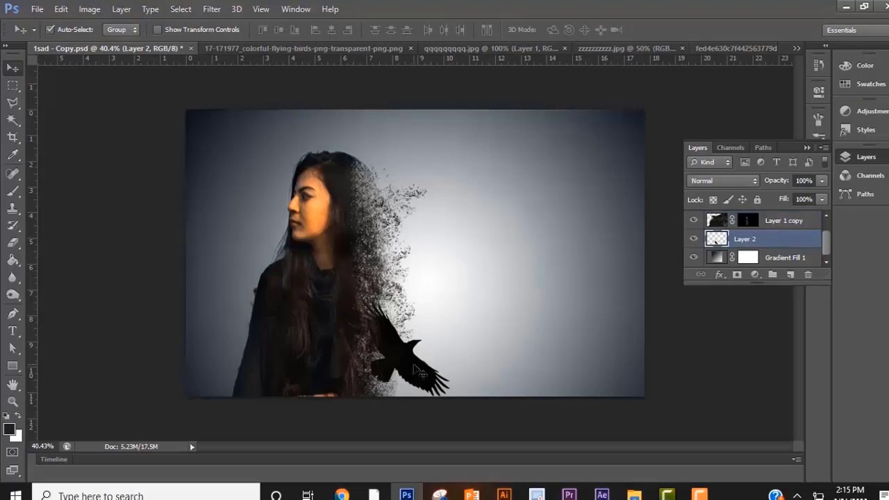
key(ctrl+t)
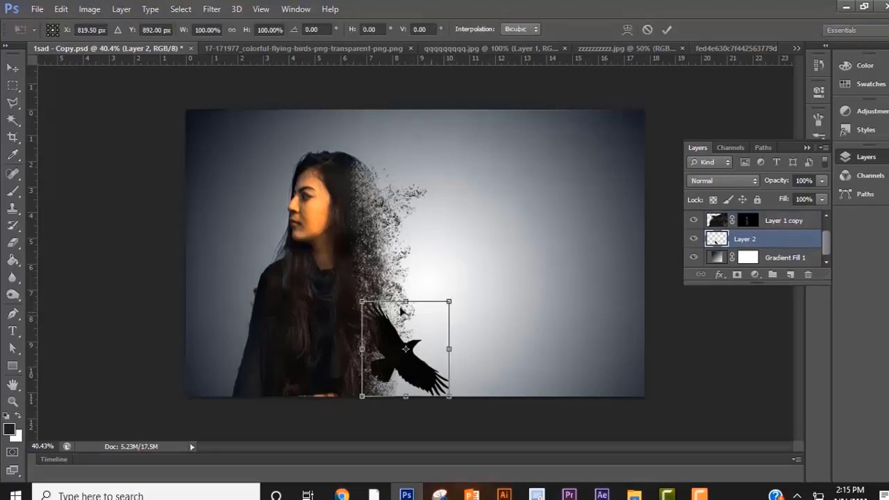
drag(362, 302, 382, 323)
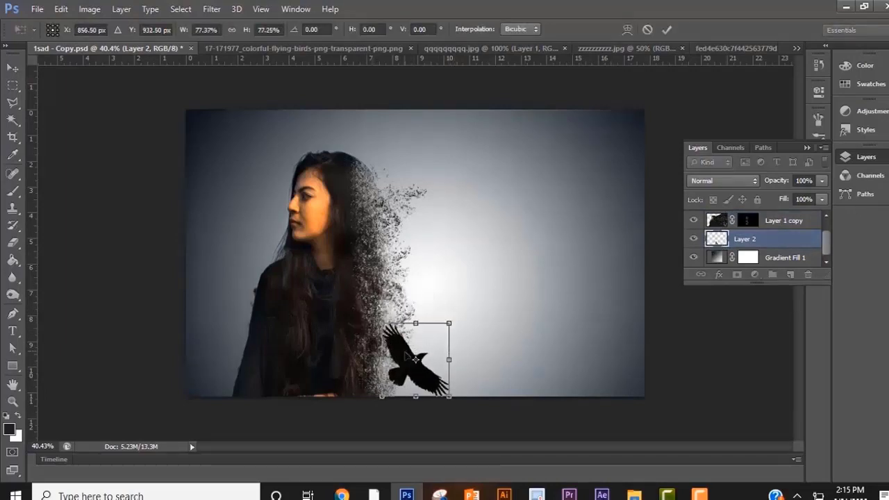
mouse_move(411, 372)
mouse_down()
mouse_move(394, 367)
mouse_move(415, 384)
mouse_up()
key(Return)
key(ctrl+z)
click(422, 380)
Step: Paint broken-glass fragments across the background behind the woman on Layer 1 copy's mask, using the sixth preset brush at 74% opacity
click(189, 258)
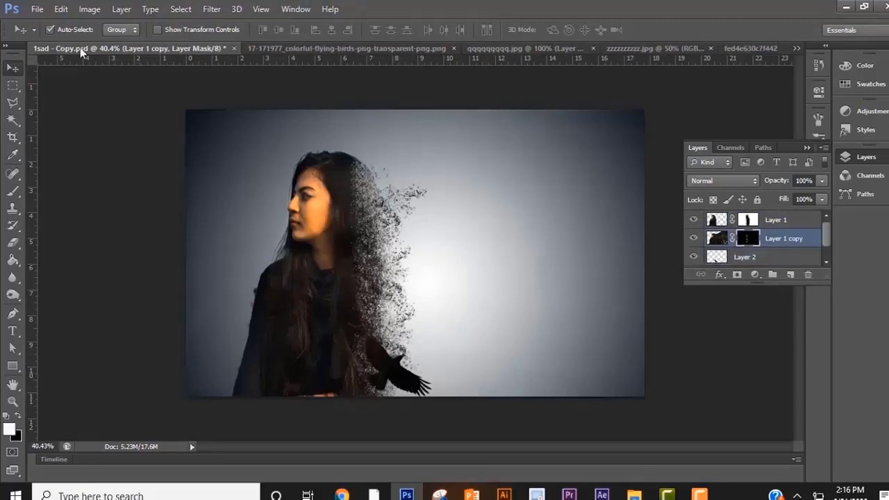
click(14, 190)
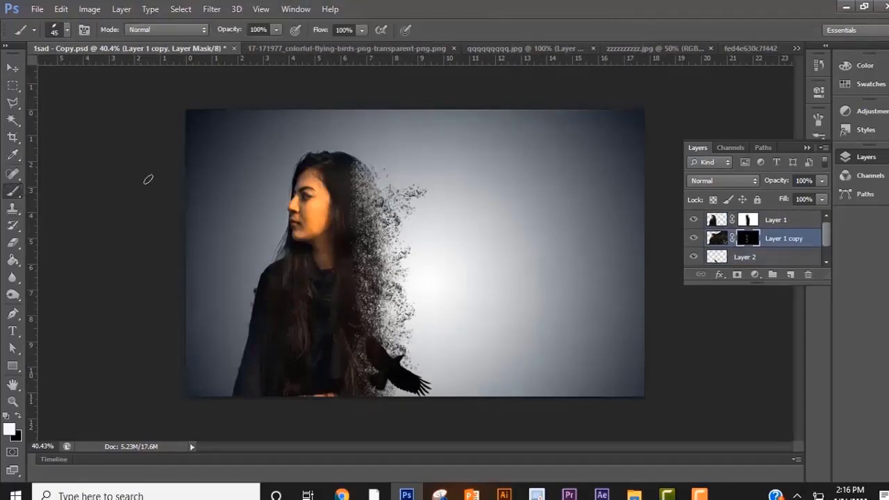
click(66, 31)
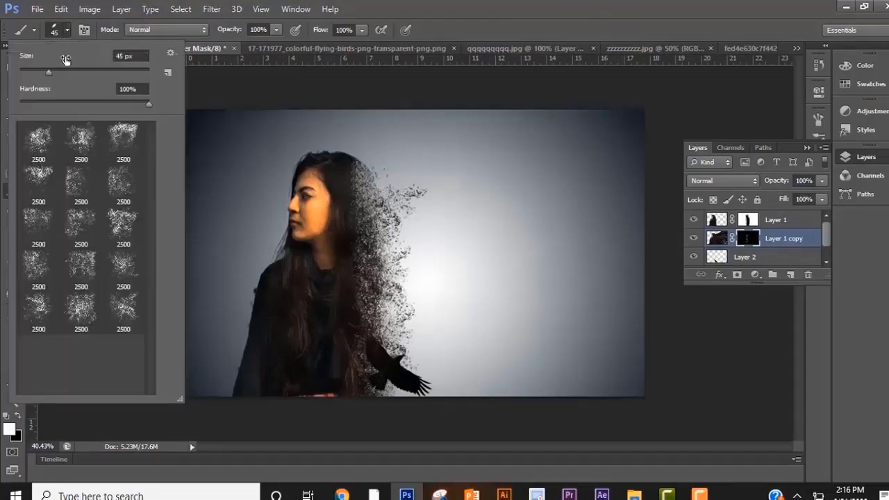
click(118, 186)
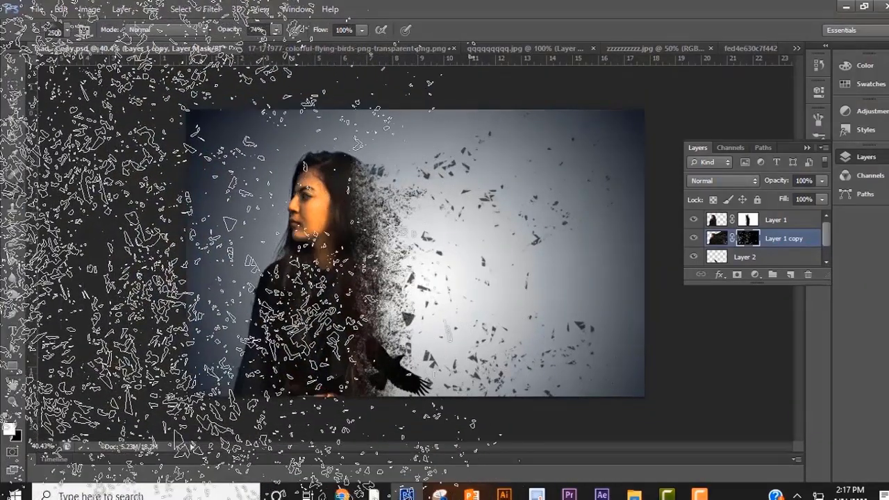
Step: Reduce the broken-glass brush to 600 px and add small fragments around the lower bird on Layer 1 copy's mask
key(bracketleft)
key(bracketleft)
key(bracketleft)
key(bracketleft)
key(bracketleft)
key(bracketleft)
key(bracketleft)
key(bracketleft)
key(bracketleft)
key(bracketleft)
key(bracketleft)
key(bracketleft)
key(bracketleft)
key(bracketleft)
key(bracketleft)
key(bracketleft)
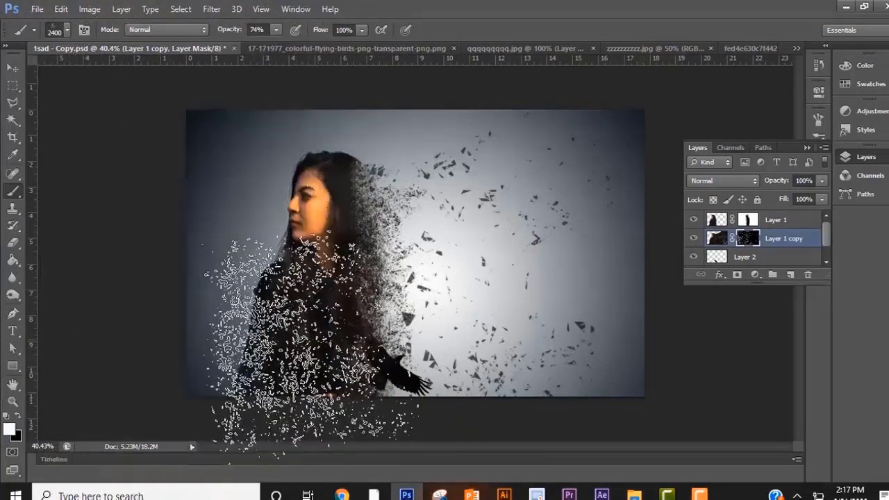
key(bracketleft)
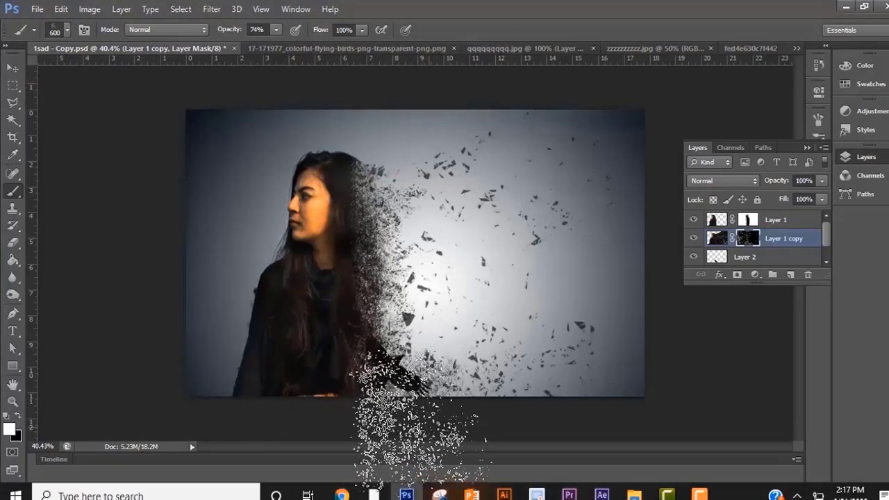
Step: Move the bird's Layer 2 above Layer 1 copy and duplicate the bird slightly higher along the hair's back edge
key(v)
drag(745, 257, 747, 232)
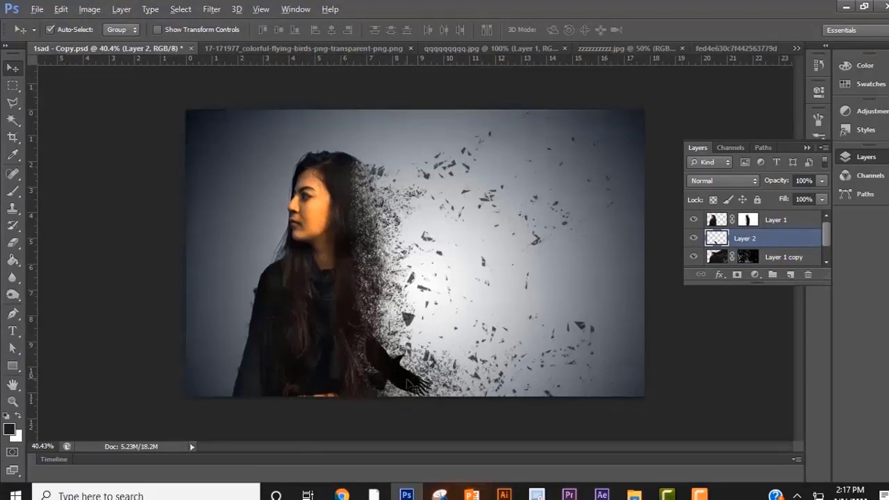
drag(407, 381, 415, 326)
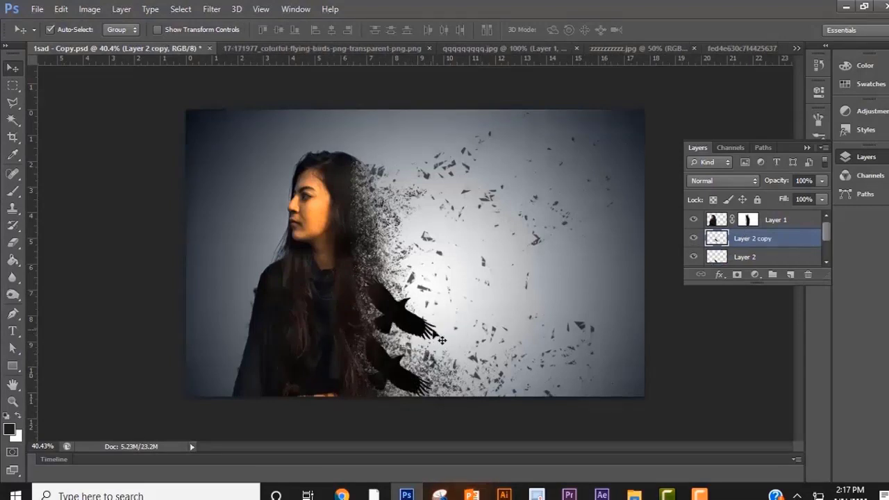
Step: Scale down and rotate the duplicated bird on Layer 2 copy so it sits against the hair's edge
key(ctrl+t)
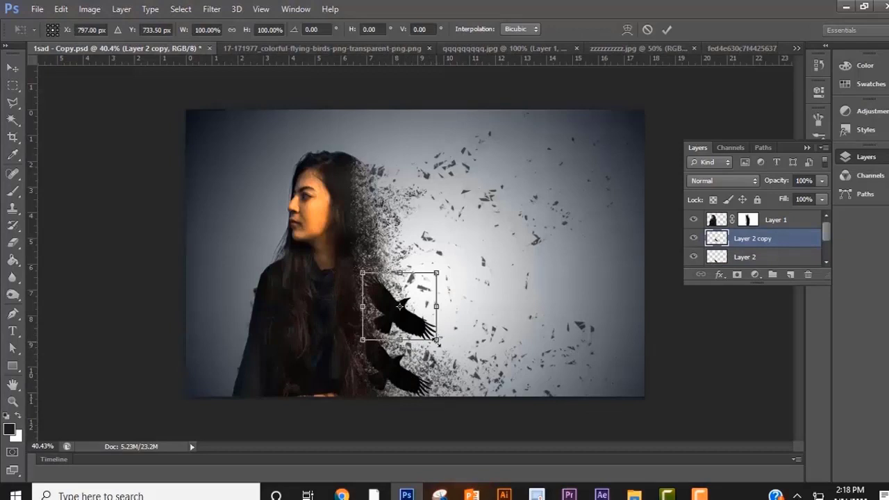
mouse_move(437, 342)
mouse_down()
mouse_move(415, 321)
mouse_move(422, 334)
mouse_up()
key(Return)
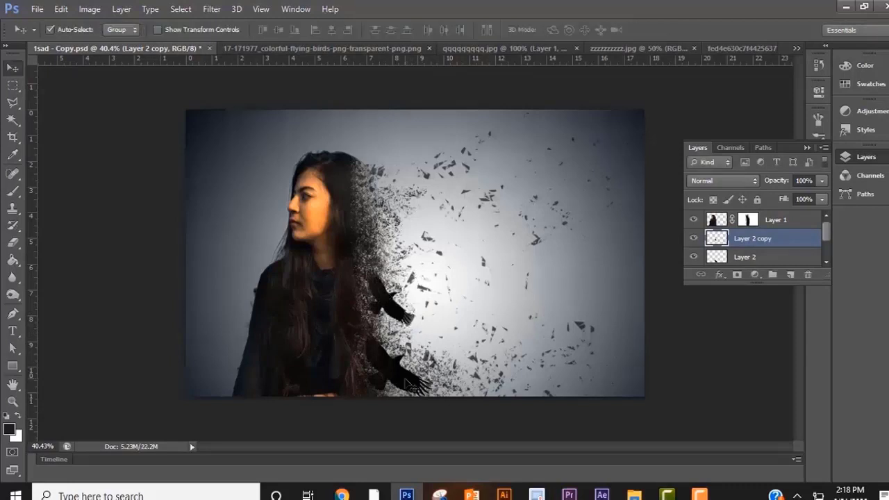
Step: Shift the lowest bird slightly outward and place both Layer 2 and Layer 2 copy beneath Layer 1 copy
drag(406, 382, 415, 390)
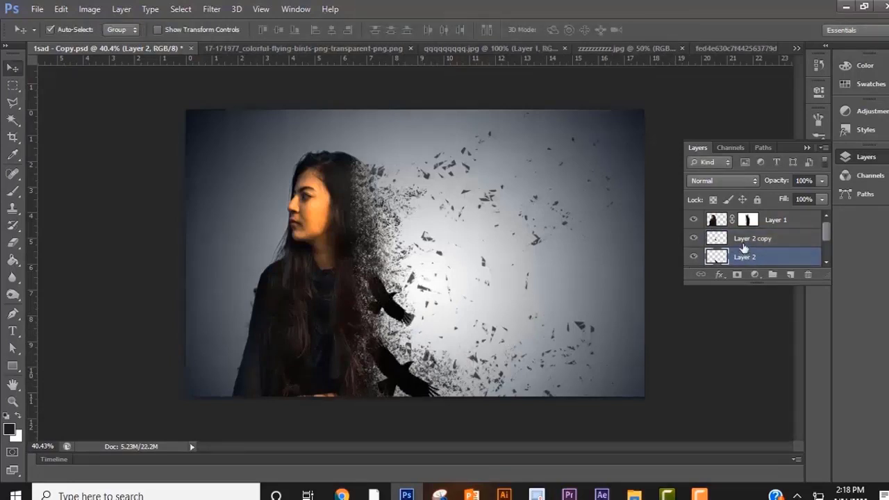
scroll(744, 248, down, 2)
drag(740, 230, 740, 247)
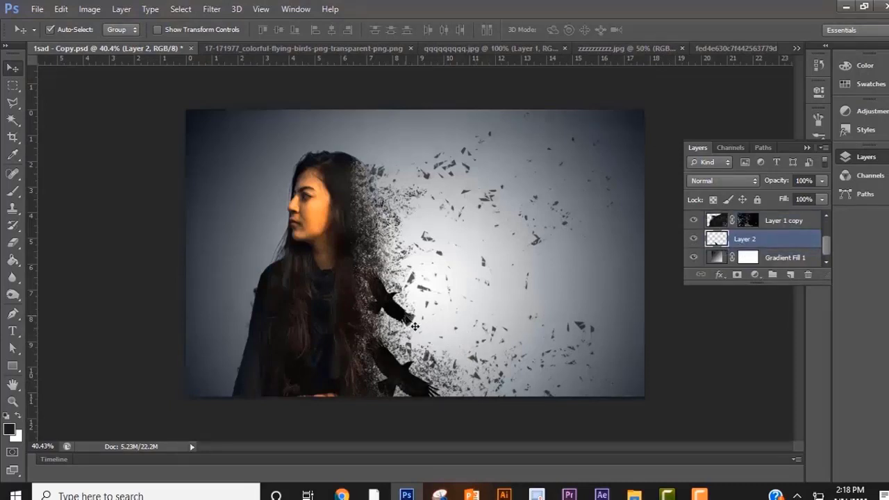
scroll(775, 238, up, 2)
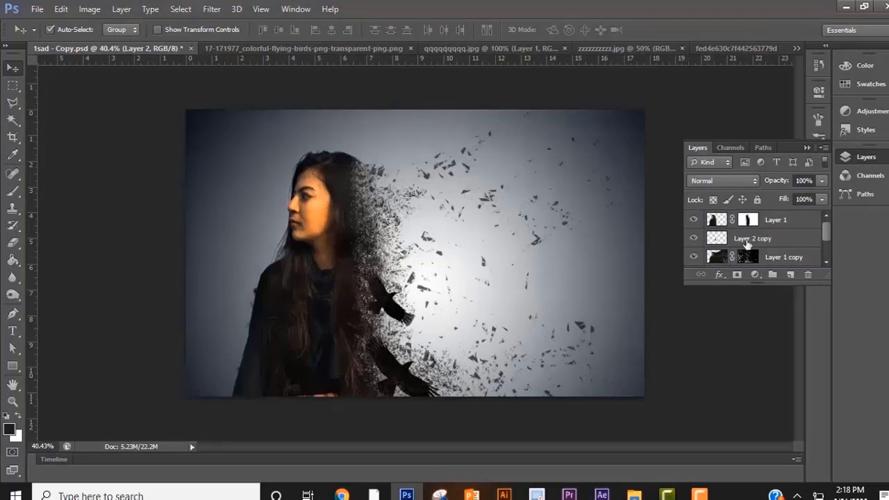
click(741, 240)
drag(743, 245, 742, 264)
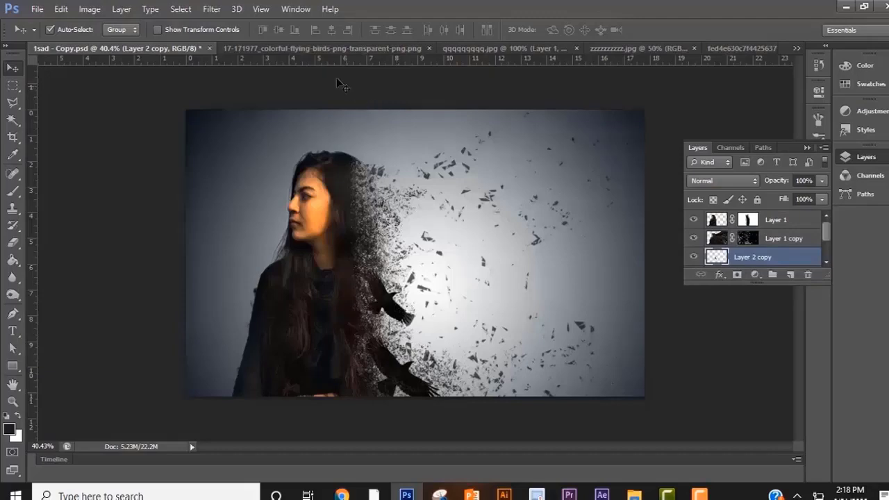
Step: Select the black bird in 17-171977_colorful-flying-birds-png-transparent-png.png with the Magic Wand and copy it to a new layer
click(12, 120)
click(380, 208)
right_click(407, 132)
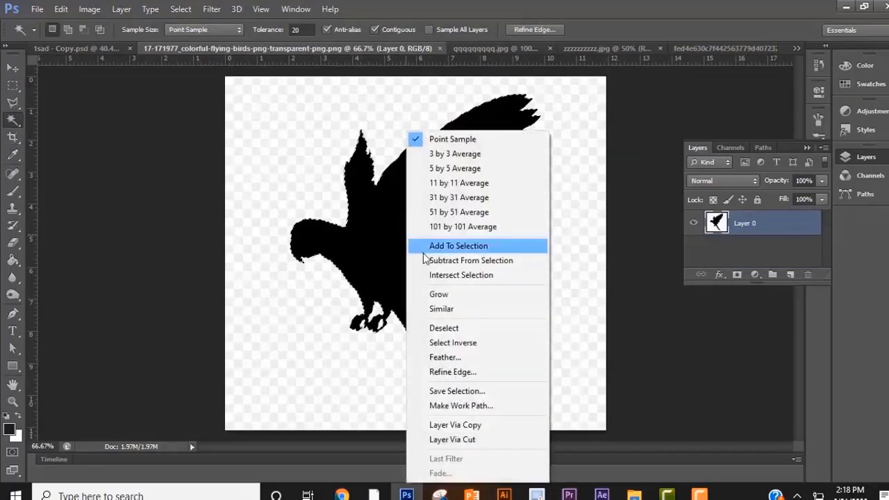
click(451, 425)
Step: Bring the bird cut-out into 1sad - Copy.psd beneath Layer 1 copy and flip it horizontally beside the woman
click(13, 68)
drag(406, 239, 403, 264)
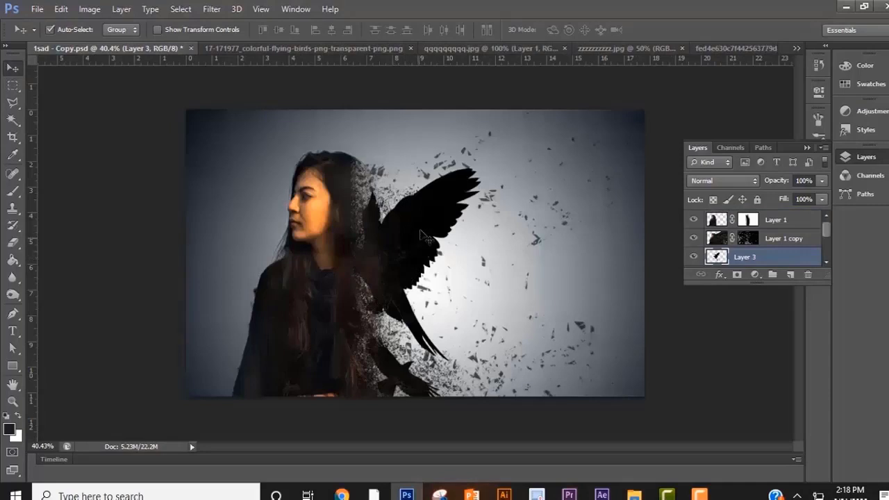
key(ctrl+t)
drag(435, 218, 473, 214)
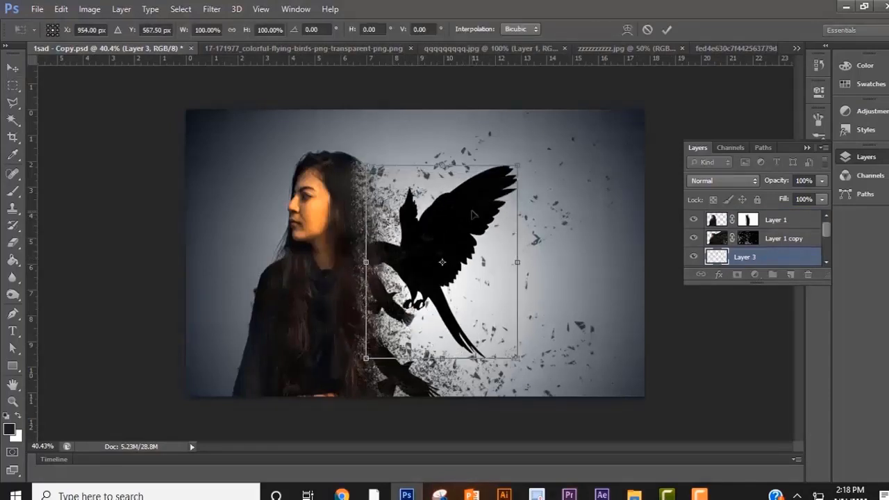
right_click(472, 214)
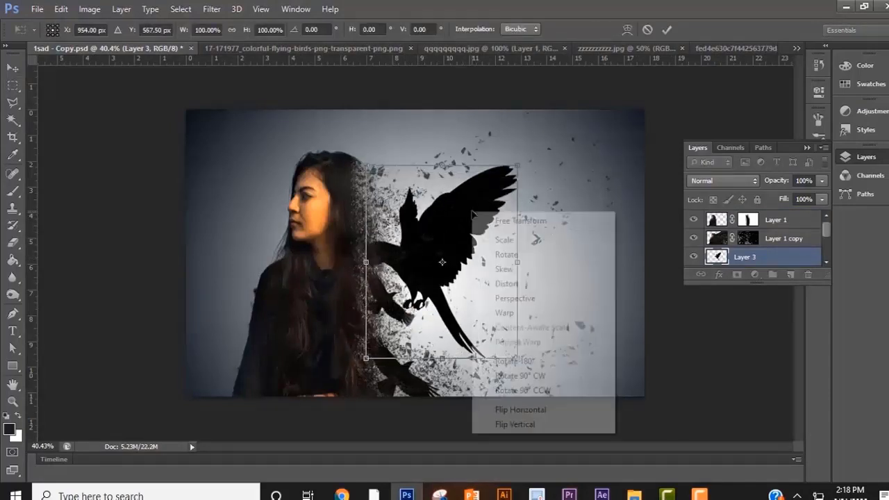
click(518, 409)
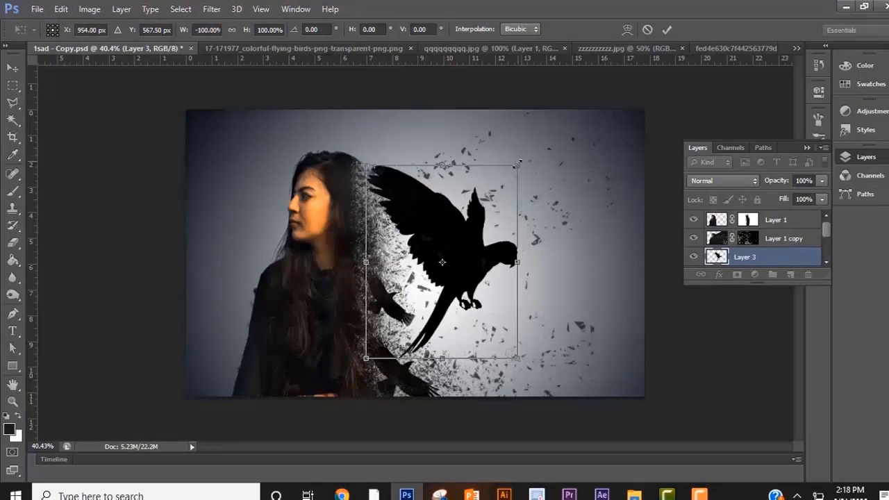
Step: Scale the flipped bird on Layer 3 to about 33% and rotate it about 11° clockwise beside the woman's hair
drag(518, 164, 424, 285)
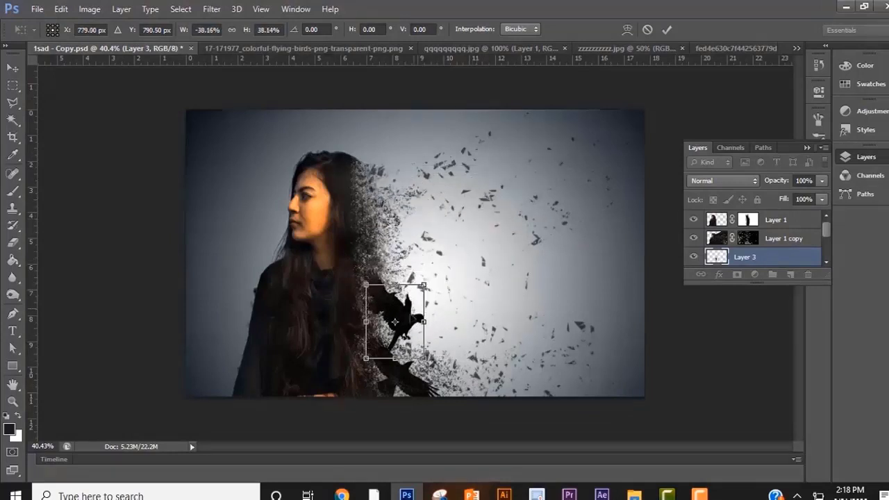
drag(395, 321, 383, 227)
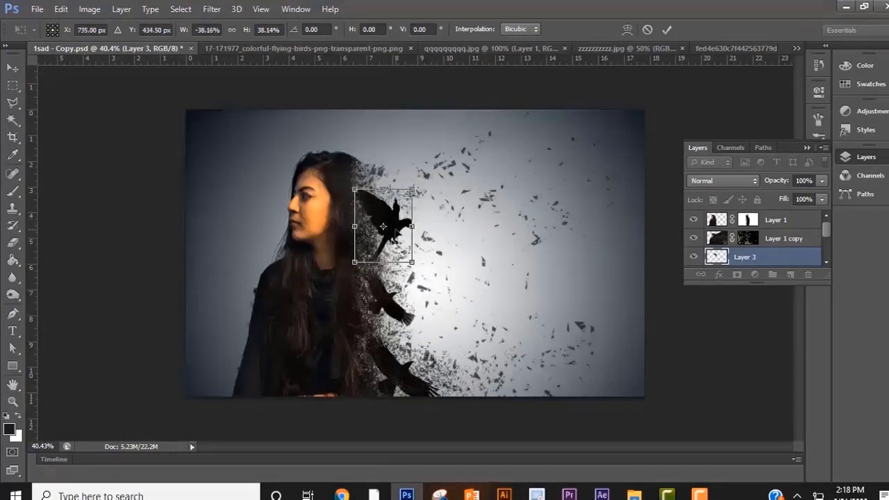
drag(415, 186, 417, 215)
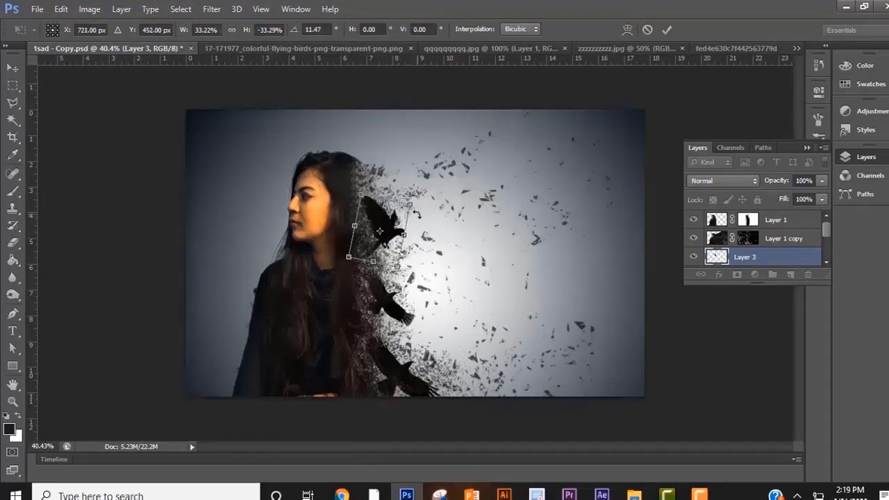
key(Return)
Step: Move the Layer 3 bird up against the back of the woman's head and set Layer 2 copy's opacity to 90%
drag(386, 240, 379, 200)
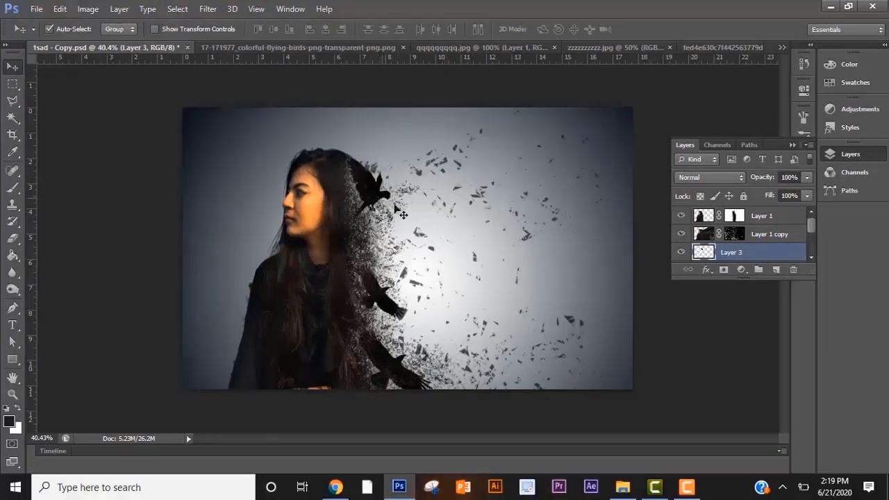
click(807, 177)
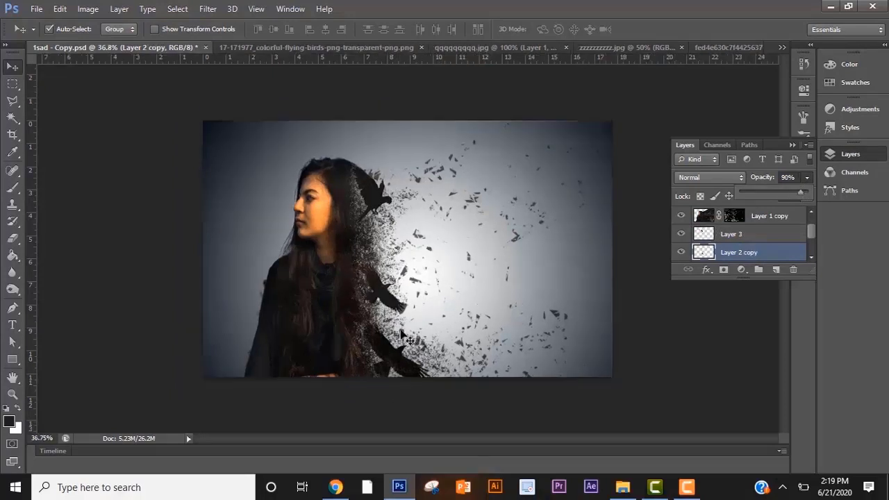
Step: Select all three birds in fed4e630c7f442563779d407232bdff0.jpg with the Magic Wand and copy them to a new layer
click(744, 47)
key(w)
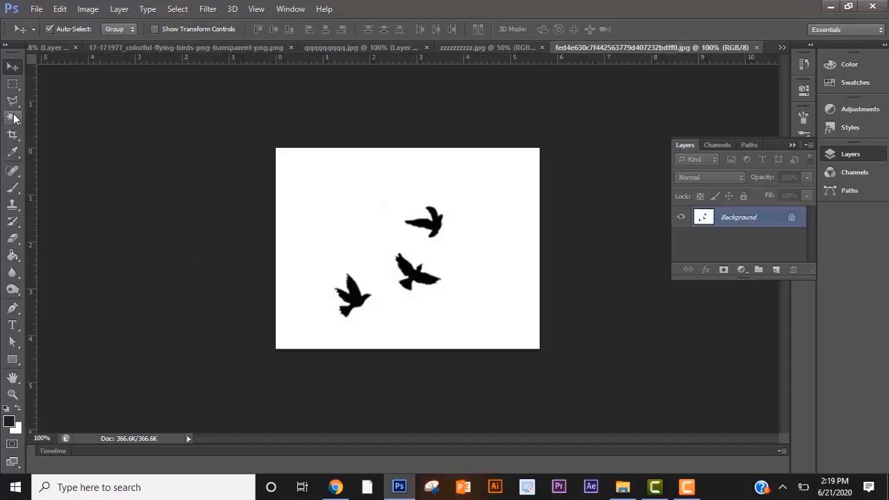
click(354, 305)
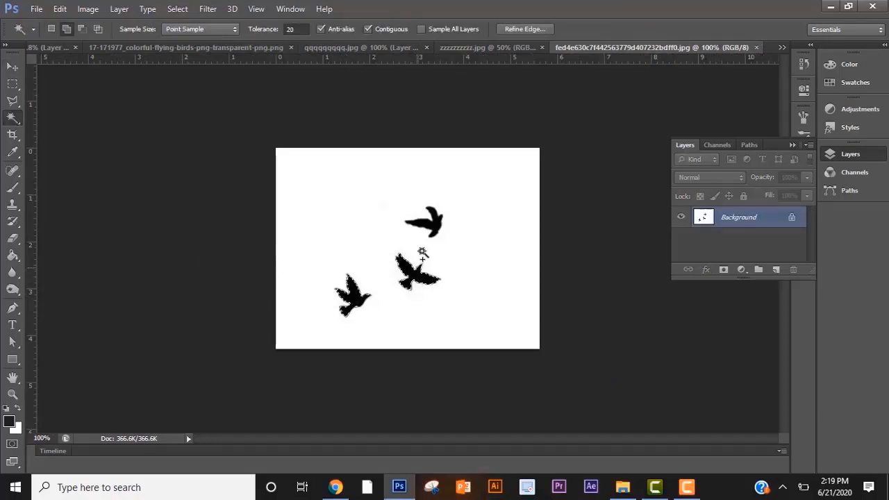
click(431, 221)
right_click(441, 223)
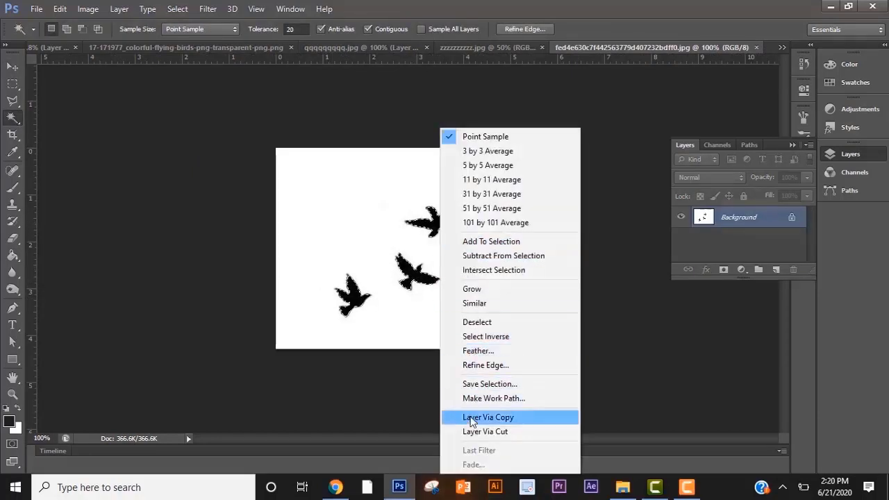
click(472, 417)
Step: Bring the three-bird cut-out into 1sad - Copy.psd
click(13, 66)
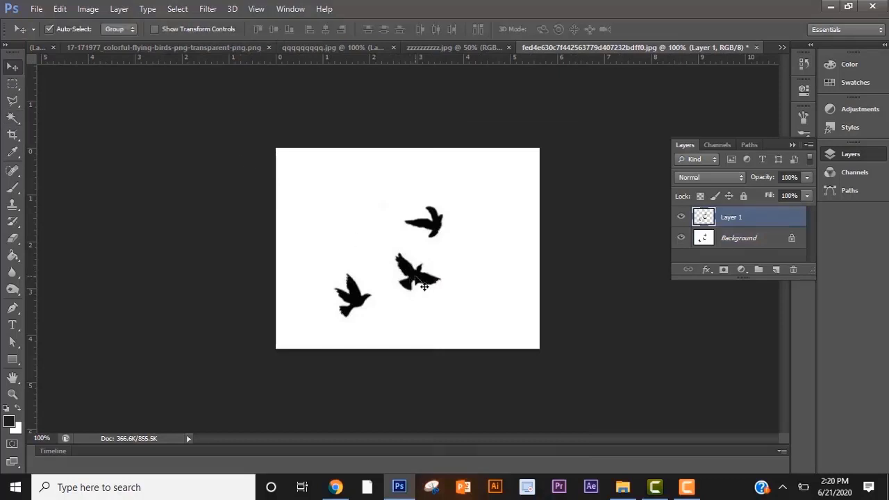
drag(417, 282, 418, 206)
click(113, 48)
Step: Scale the three birds to about 213% with an 8.5° clockwise tilt beside the woman's hair, and slightly lower Layer 4's opacity
key(ctrl+t)
mouse_move(455, 179)
mouse_down()
mouse_move(454, 189)
mouse_move(462, 180)
mouse_up()
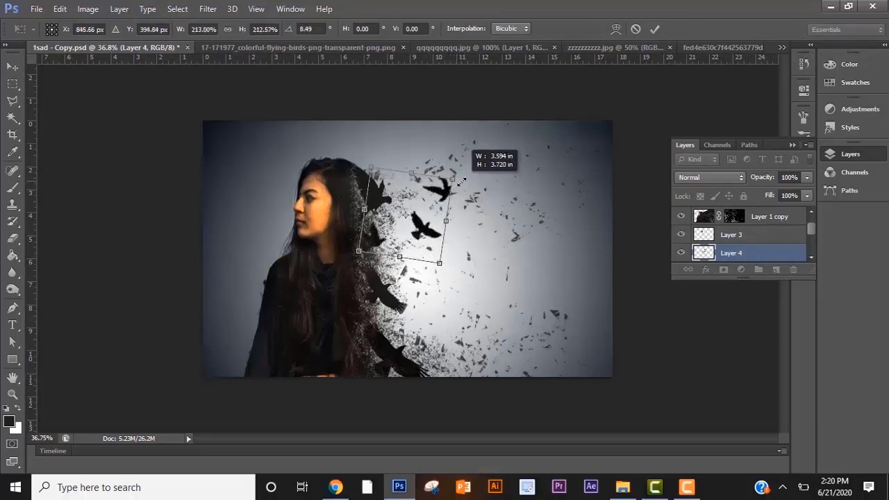
key(Return)
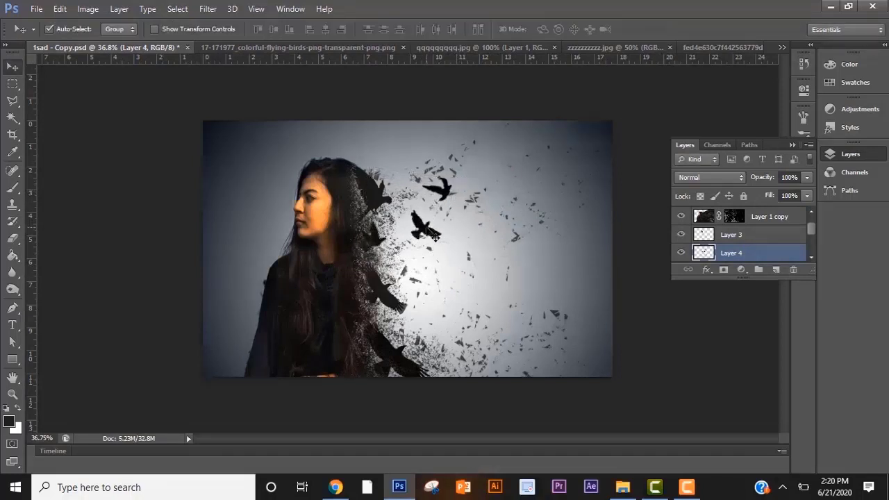
drag(435, 242, 443, 245)
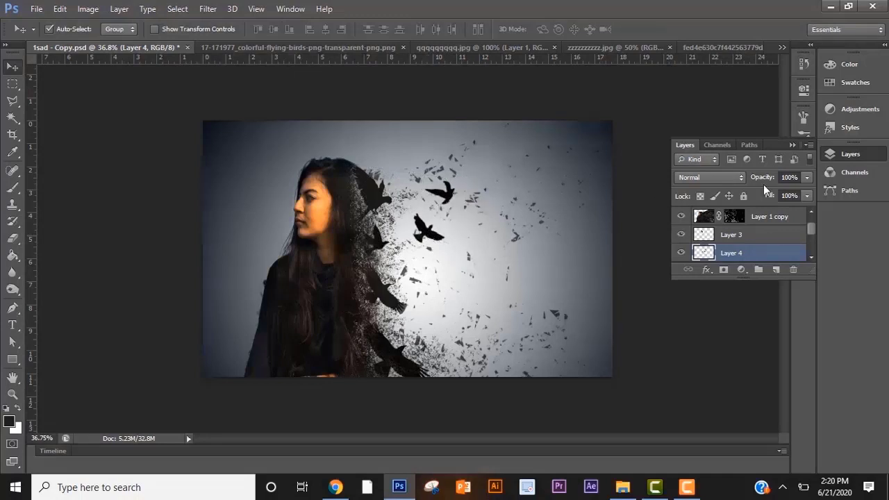
click(807, 178)
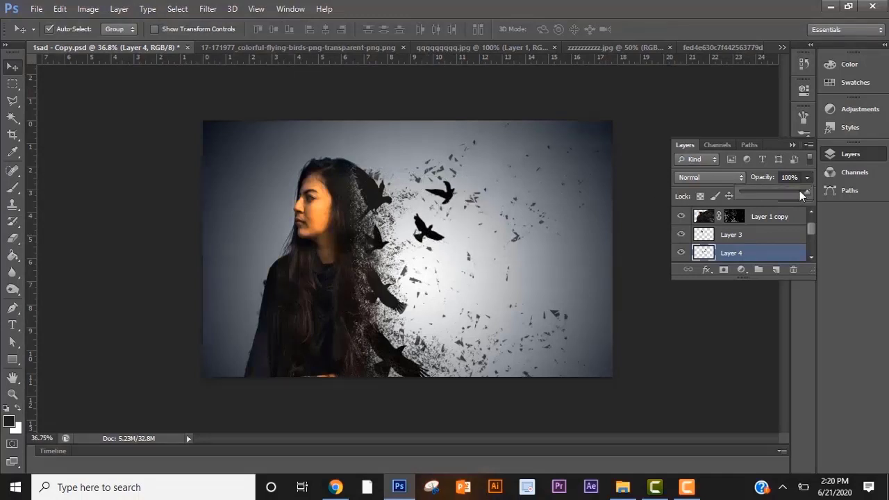
click(800, 191)
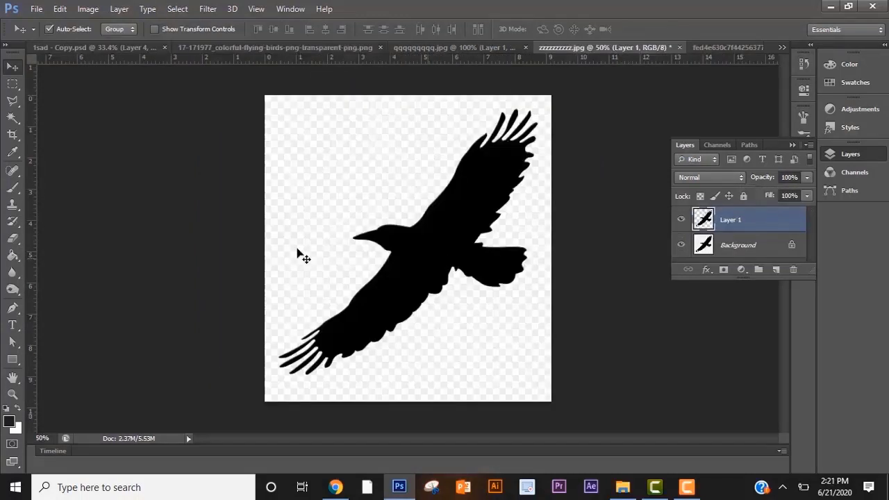
Step: Select the black crow on Layer 1 of zzzzzzzzzz.jpg with the Magic Wand and copy it to a new layer
click(12, 117)
click(436, 254)
right_click(436, 255)
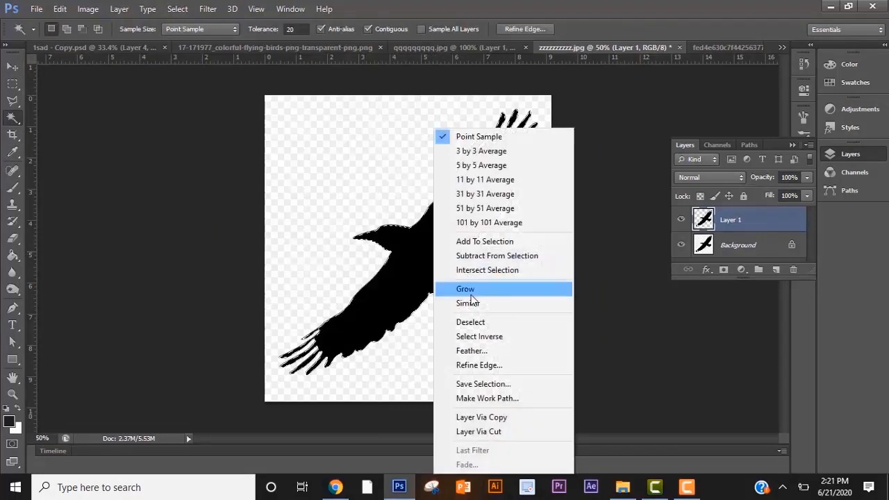
click(479, 417)
key(v)
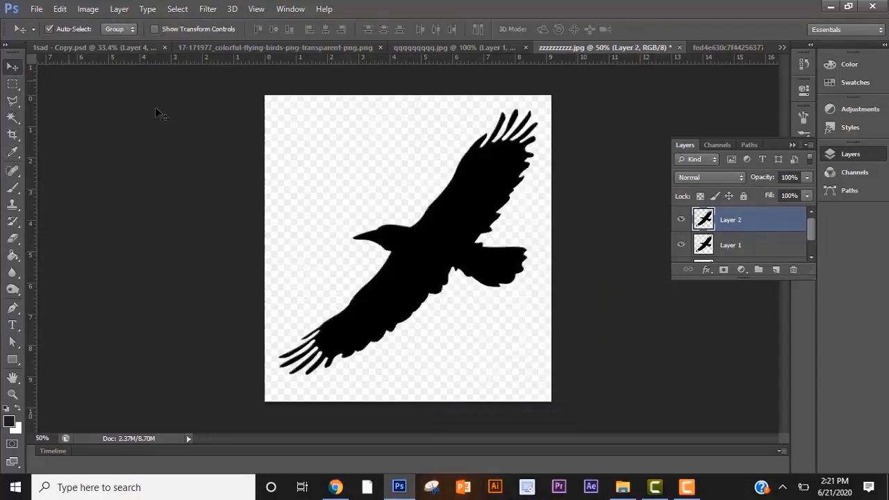
Step: Bring the crow cut-out from zzzzzzzzzz.jpg into 1sad - Copy.psd, scale it to about 58% and flip it horizontally
drag(381, 242, 426, 273)
key(ctrl+t)
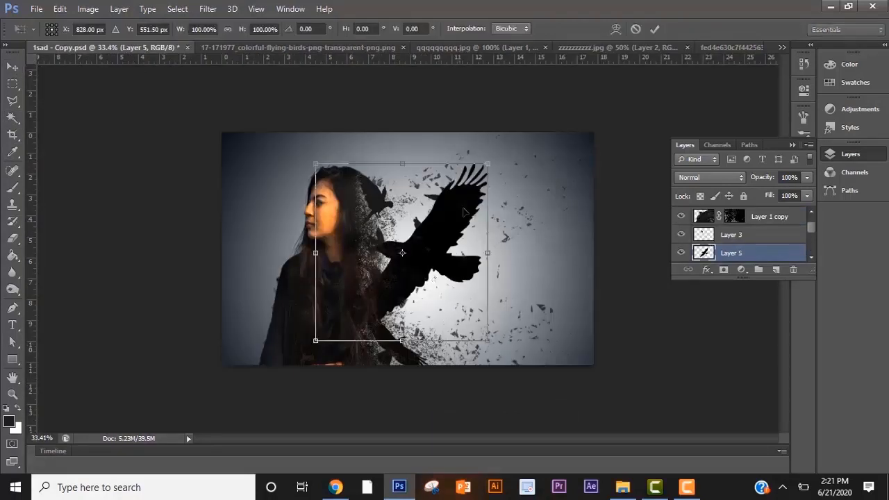
drag(488, 161, 469, 262)
right_click(469, 261)
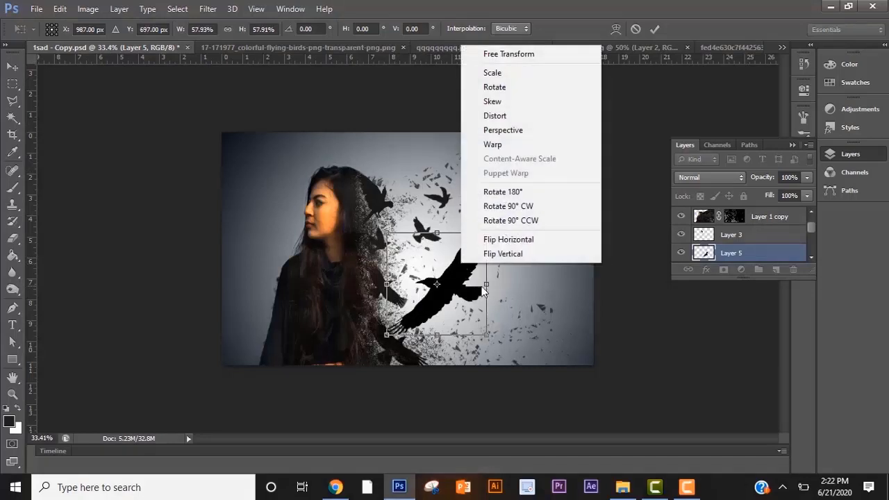
click(506, 241)
Step: Rotate the crow to a level glide low beside the woman's hair and slightly lower Layer 5's opacity
drag(496, 326, 490, 259)
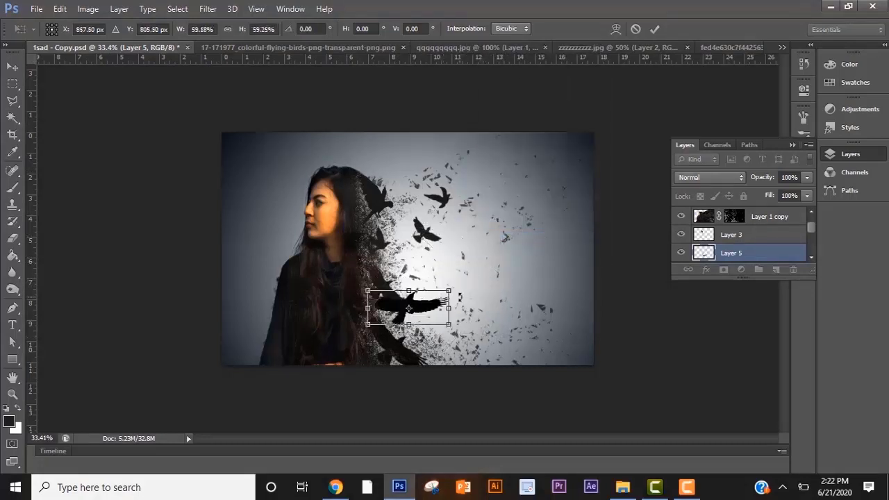
drag(461, 298, 428, 334)
key(Return)
scroll(769, 210, down, 1)
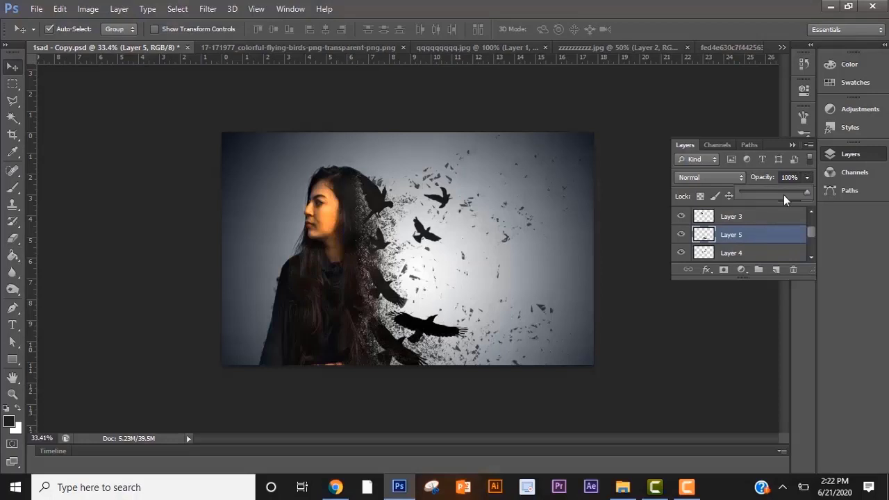
drag(784, 200, 785, 193)
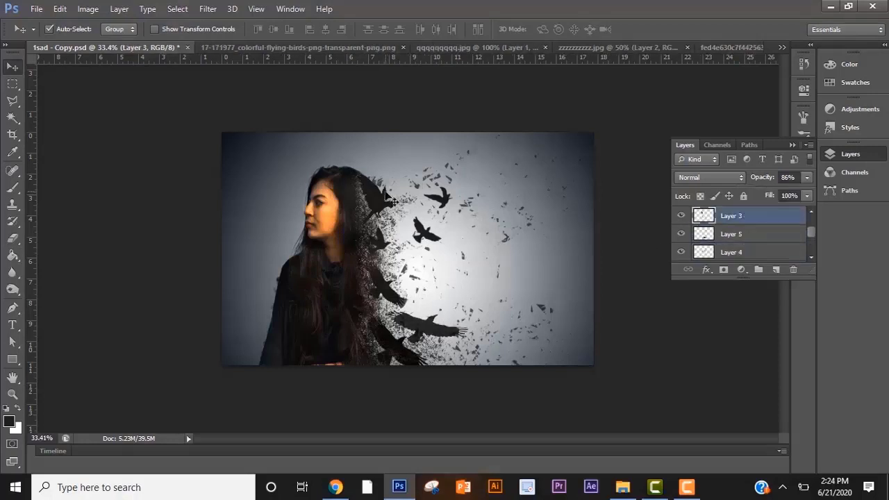
Step: Duplicate the Layer 3 bird and Layer 4's three birds farther from the woman, scaling the three to about 120% with a 20.35° counterclockwise tilt
drag(387, 196, 440, 277)
drag(437, 241, 495, 292)
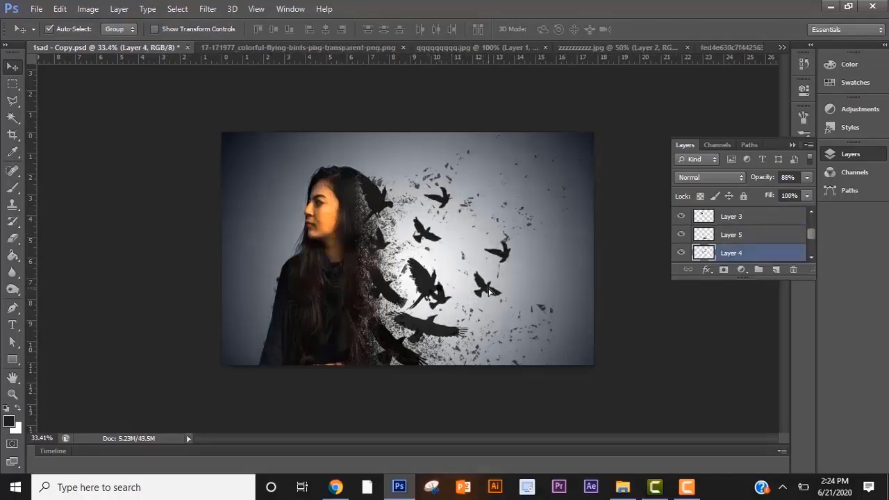
key(ctrl+t)
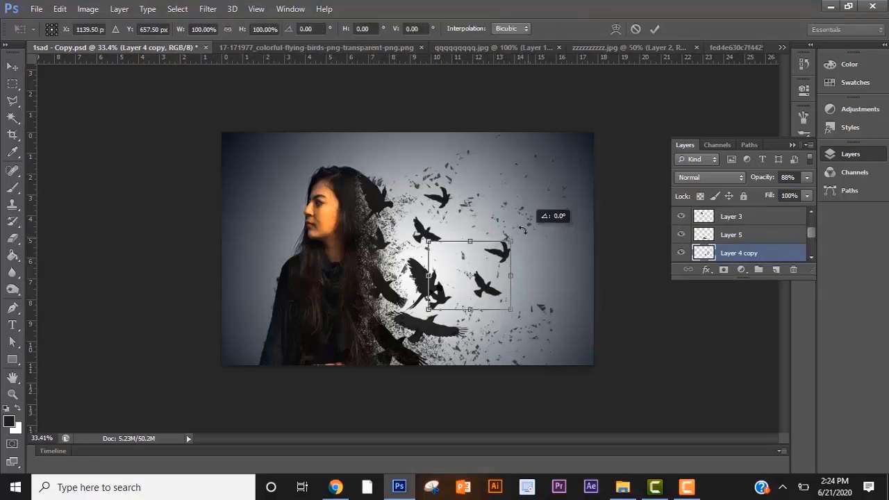
mouse_move(522, 230)
mouse_down()
mouse_move(505, 219)
mouse_move(522, 212)
mouse_up()
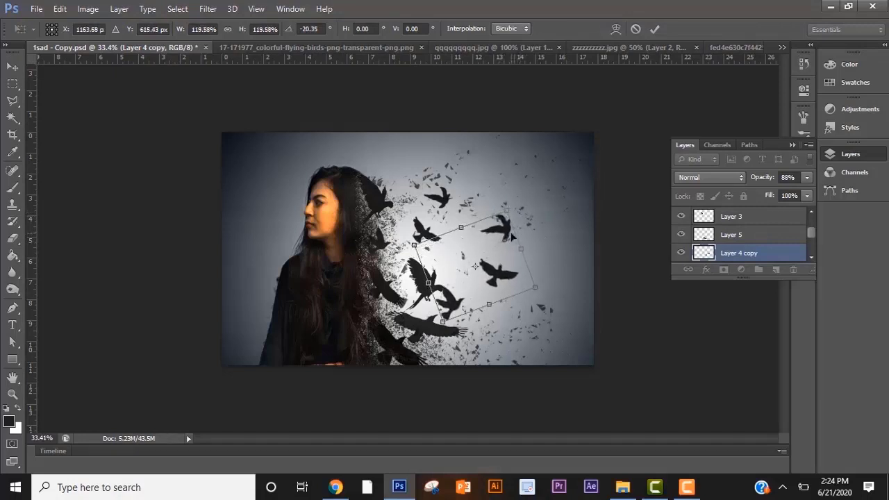
drag(536, 254, 515, 279)
key(Return)
Step: Duplicate the Layer 3 copy bird into the upper-right area of the image and enlarge it
scroll(432, 286, down, 1)
click(430, 286)
drag(431, 287, 492, 207)
key(ctrl+t)
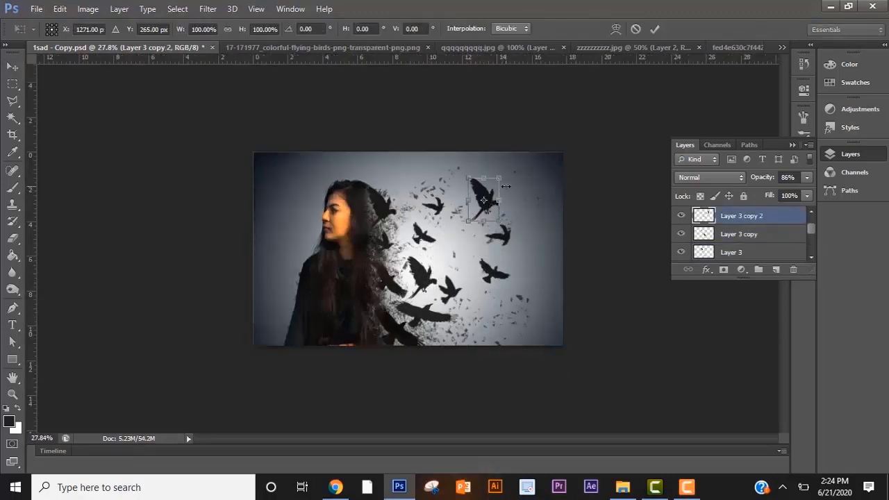
mouse_move(517, 167)
mouse_down()
mouse_move(531, 148)
mouse_move(519, 166)
mouse_up()
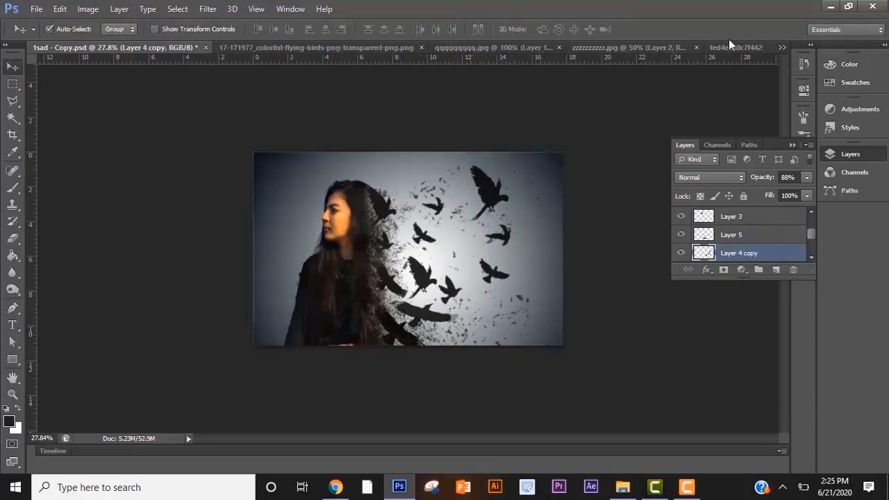
Step: Select the lower-left bird in fed4e630c7f442563779d407232bdff0.jpg with the Magic Wand and copy it to a new layer
click(729, 45)
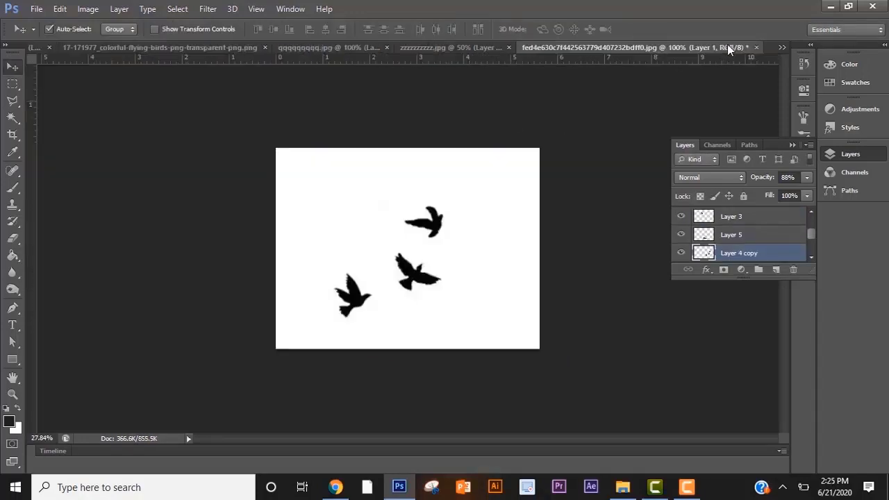
click(13, 118)
click(354, 298)
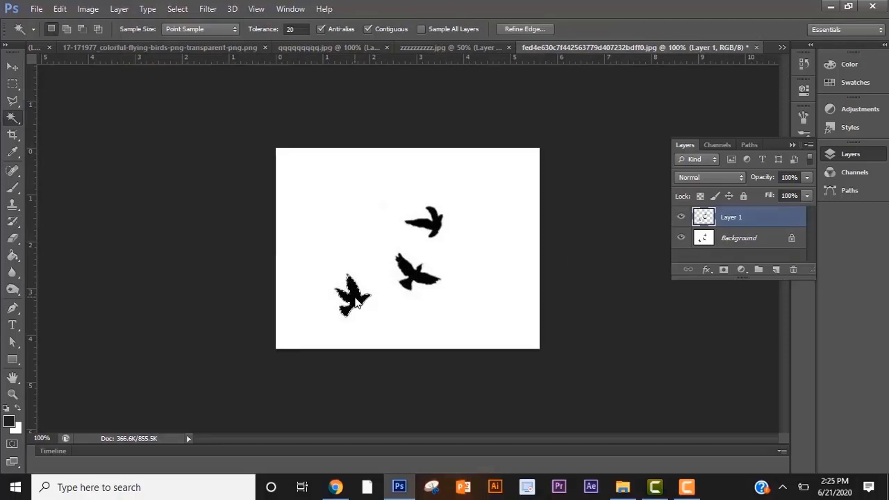
right_click(354, 297)
click(424, 431)
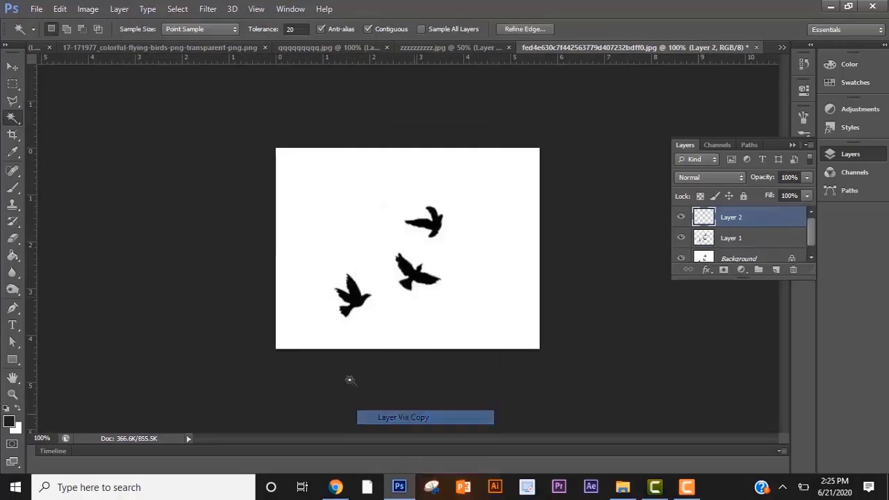
Step: Bring the single bird into 1sad - Copy.psd, scale it to about 383% and place it in the middle of the flock
key(v)
drag(357, 299, 492, 212)
key(ctrl+t)
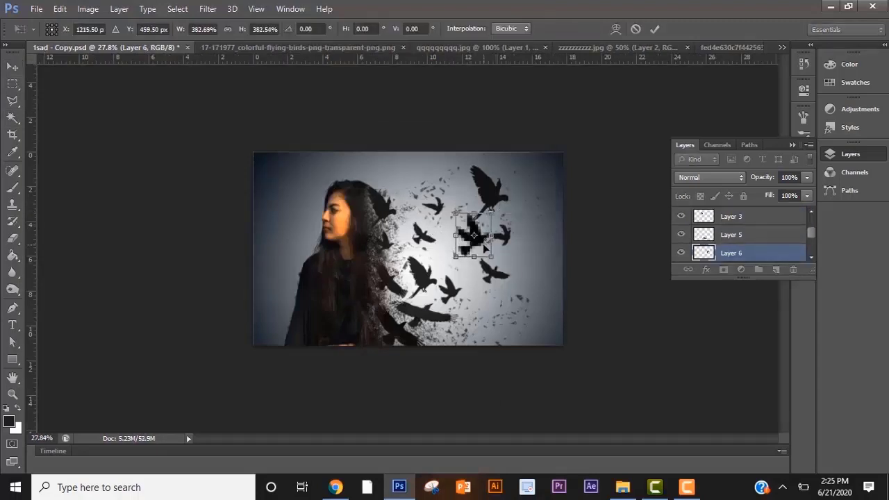
key(Return)
drag(487, 251, 471, 268)
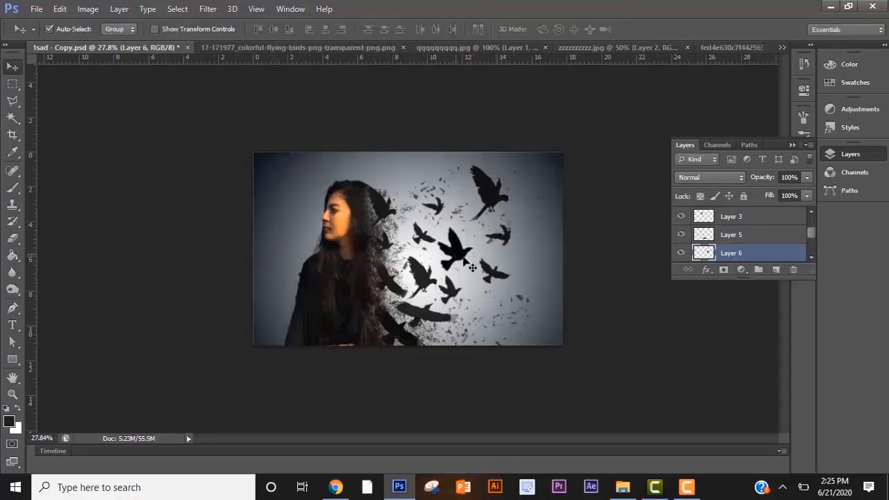
Step: Lower Layer 6's opacity to 89% and nudge the neighbouring small birds
scroll(464, 260, down, 1)
click(807, 178)
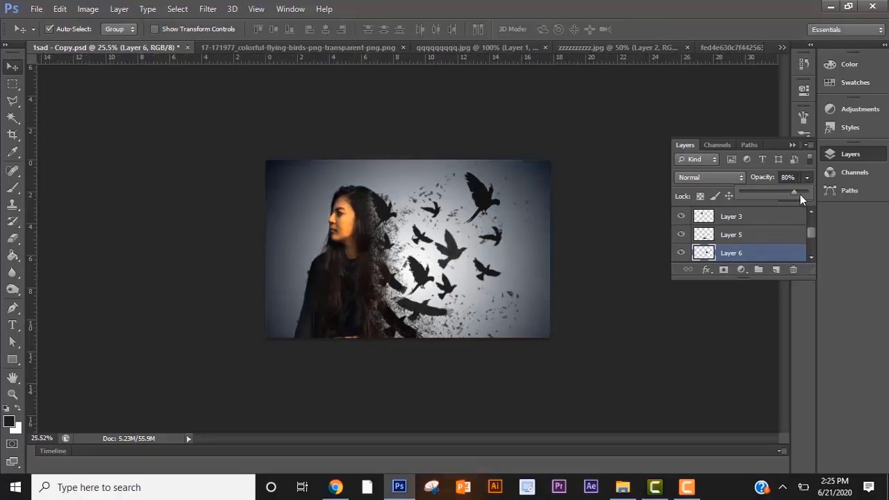
click(797, 194)
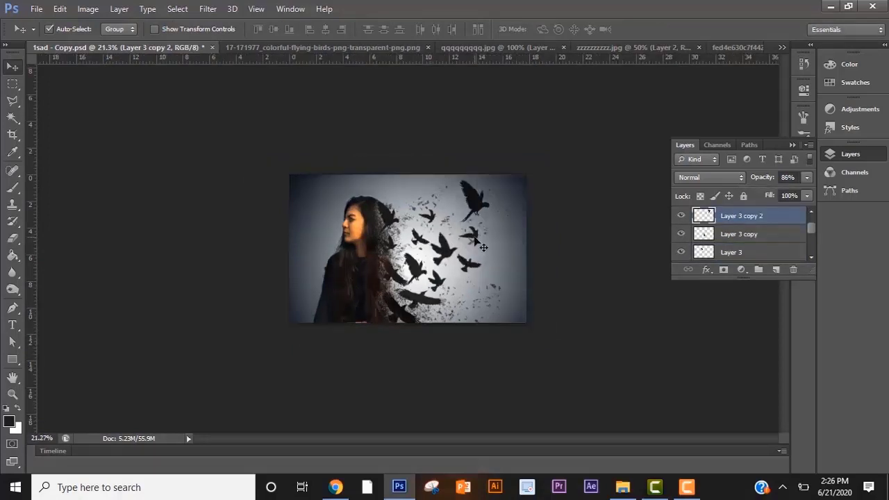
drag(474, 238, 472, 242)
Step: Duplicate the Layer 6 bird near the image's upper-right corner and enlarge it to about 134%
click(459, 257)
scroll(459, 257, up, 1)
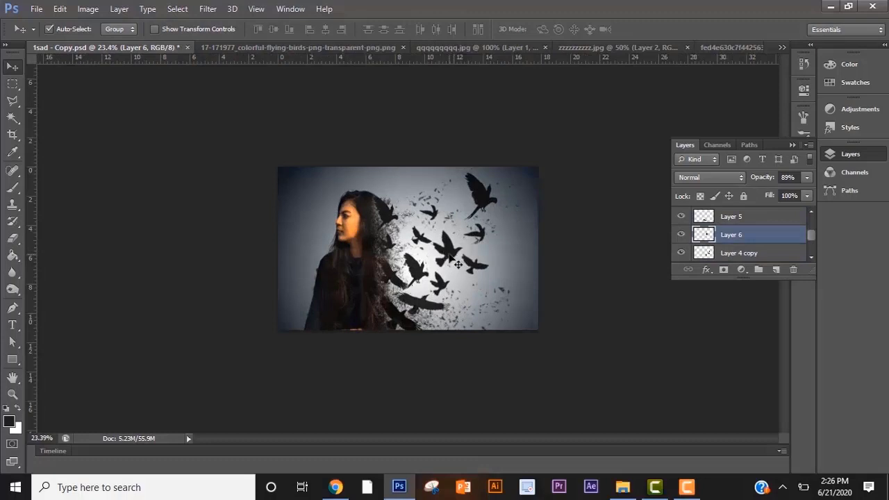
drag(452, 259, 536, 178)
key(ctrl+t)
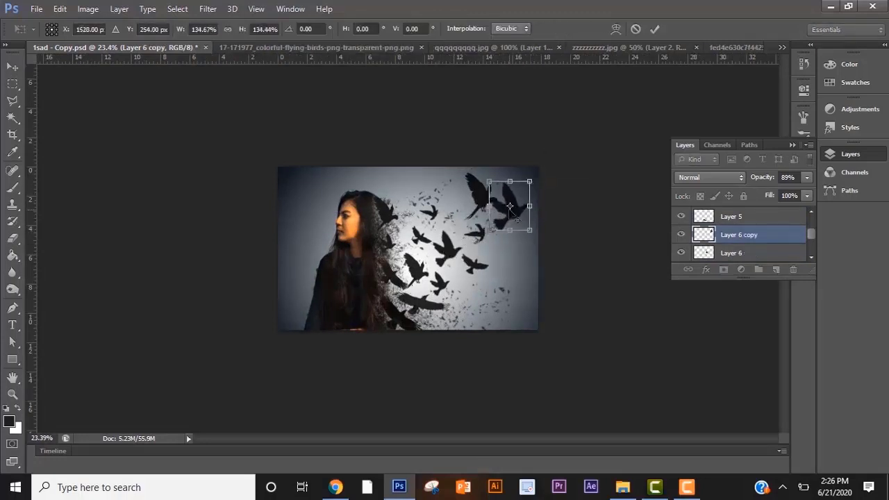
key(Return)
Step: Shift the Layer 3 copy 2 bird slightly down and left, and readjust the large Layer 6 copy bird beside it
drag(486, 198, 478, 206)
click(511, 206)
key(ctrl+t)
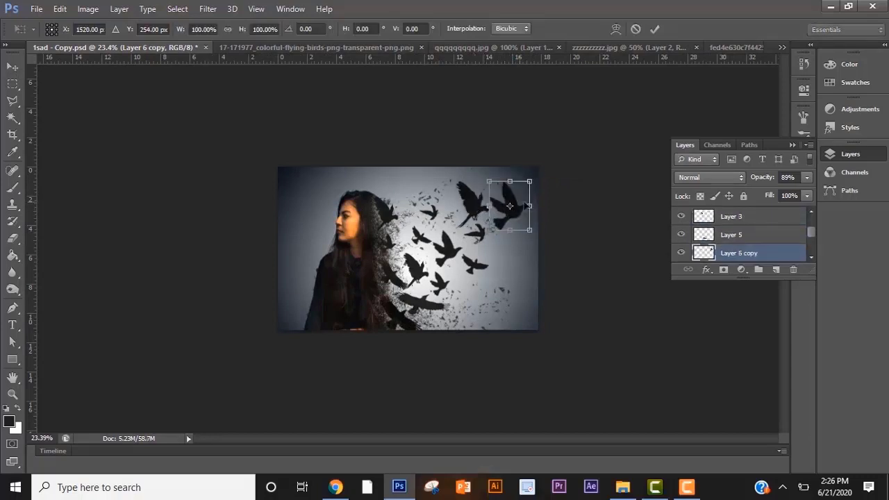
drag(544, 202, 512, 205)
key(Return)
Step: Duplicate the three birds on Layer 4 copy, shrink the duplicate and place it beside the edge of the woman's hair
scroll(448, 279, up, 2)
drag(470, 266, 475, 272)
key(ctrl+t)
drag(496, 218, 404, 247)
key(Return)
drag(405, 246, 403, 249)
Step: Slightly enlarge the Layer 6 copy bird in the image's upper-right corner and adjust its position
click(535, 210)
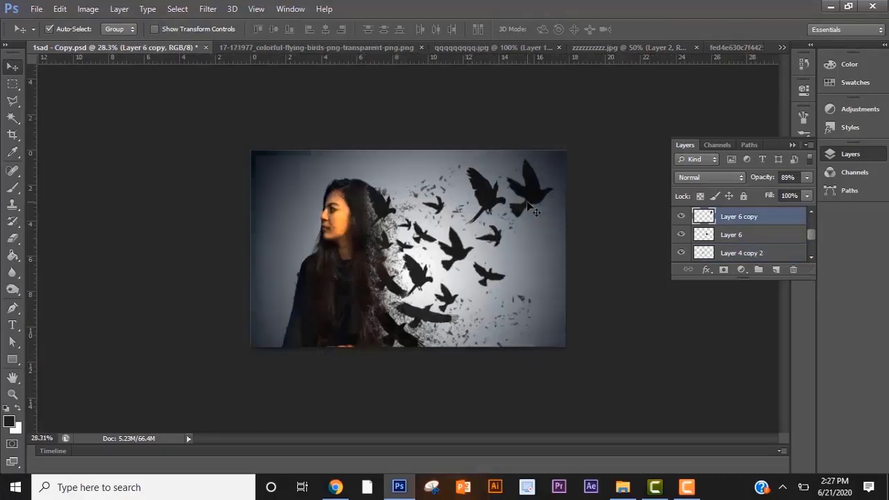
key(ctrl+t)
drag(563, 157, 566, 154)
drag(569, 189, 561, 188)
key(Return)
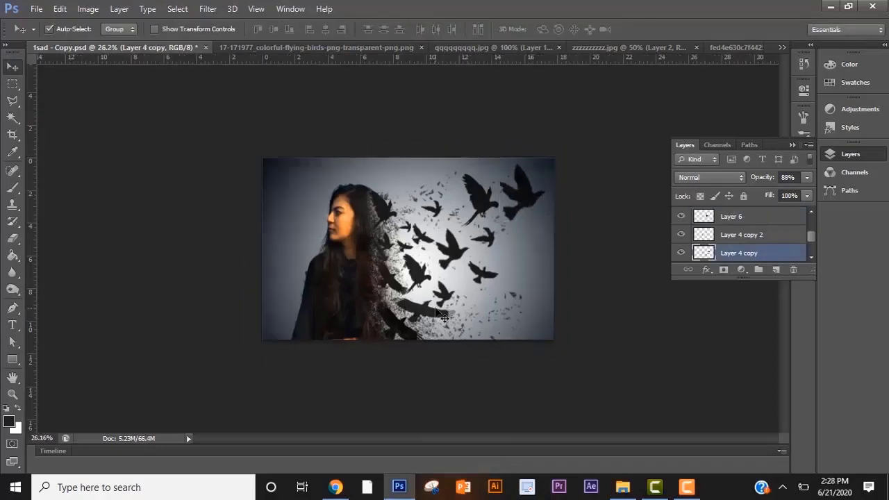
key(b)
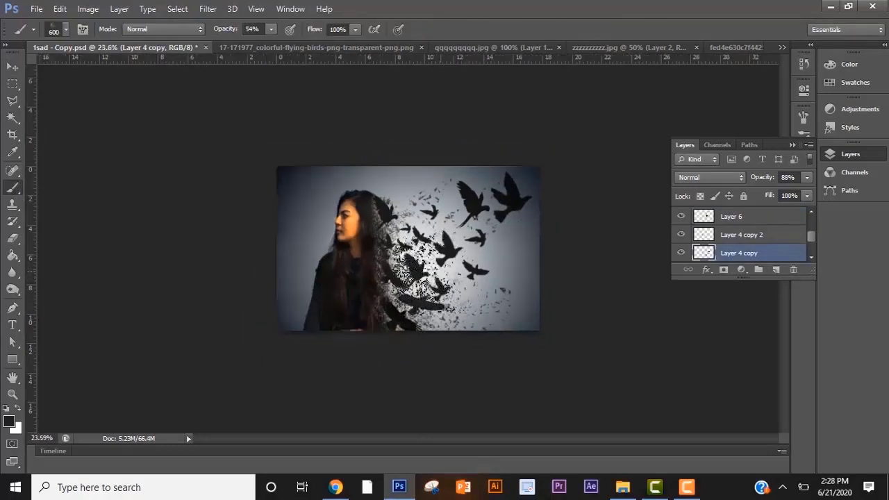
scroll(308, 357, down, 2)
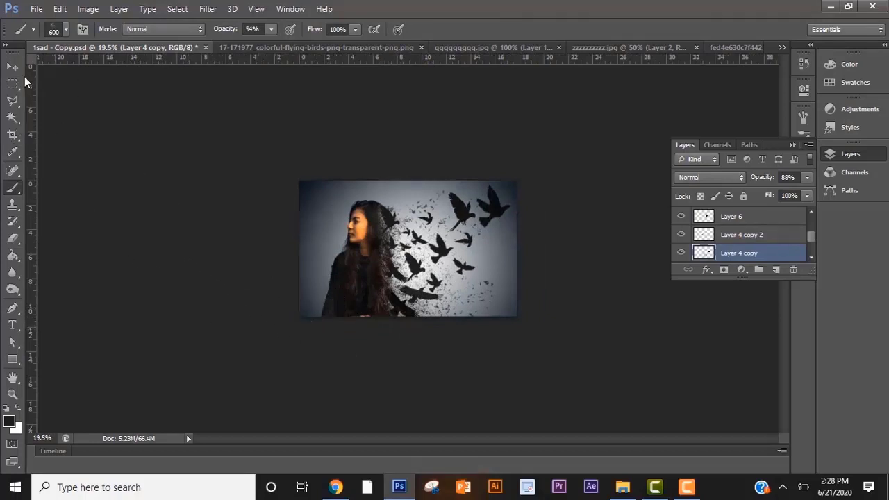
click(13, 66)
Step: Duplicate the three birds on Layer 4 copy again, shrink them and fit them into the gaps between the outer birds
scroll(404, 264, up, 1)
scroll(469, 282, up, 2)
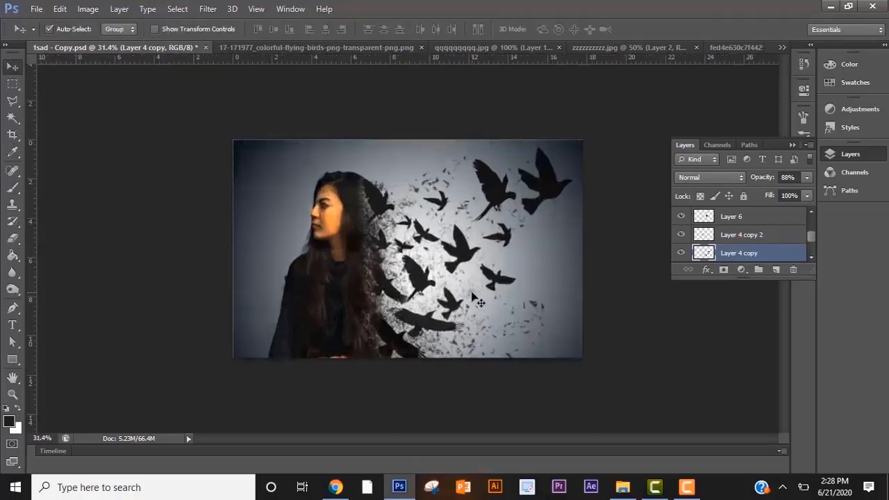
click(471, 292)
alt+drag(467, 260, 517, 271)
key(ctrl+t)
drag(543, 235, 513, 264)
key(Return)
drag(512, 264, 468, 202)
Step: Duplicate the large Layer 3 copy 2 bird, scale it to about 68% and place it among the central birds
drag(503, 197, 452, 225)
key(ctrl+t)
drag(471, 185, 453, 206)
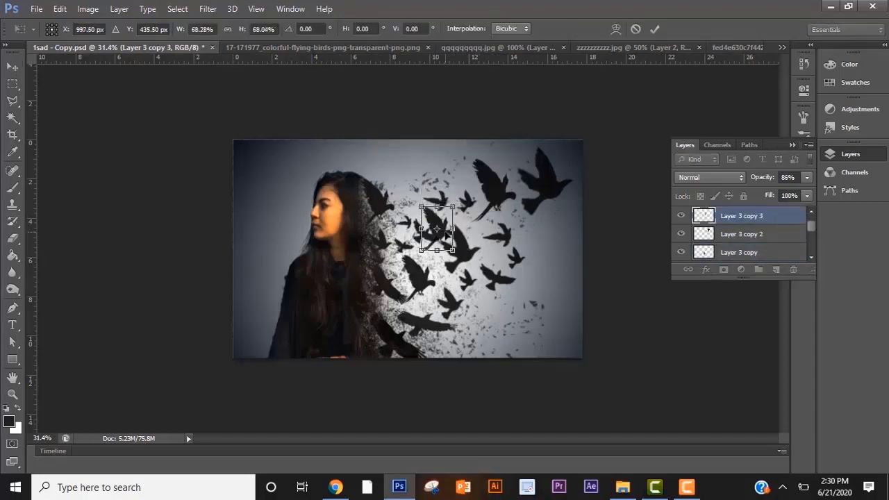
drag(444, 236, 434, 256)
key(Return)
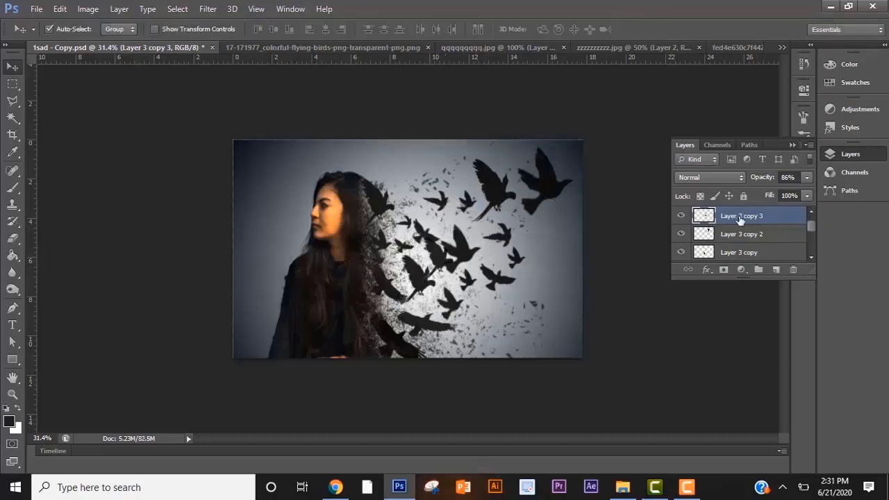
Step: Move Layer 3 copy 3 directly above Gradient Fill 1 and scale its bird to about 84.5%
mouse_move(739, 221)
mouse_down()
mouse_move(741, 269)
mouse_move(733, 234)
mouse_up()
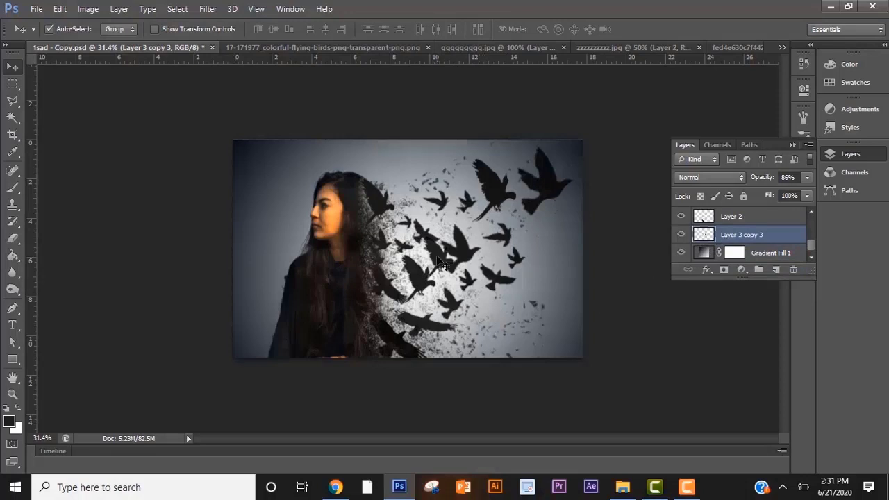
key(ctrl+t)
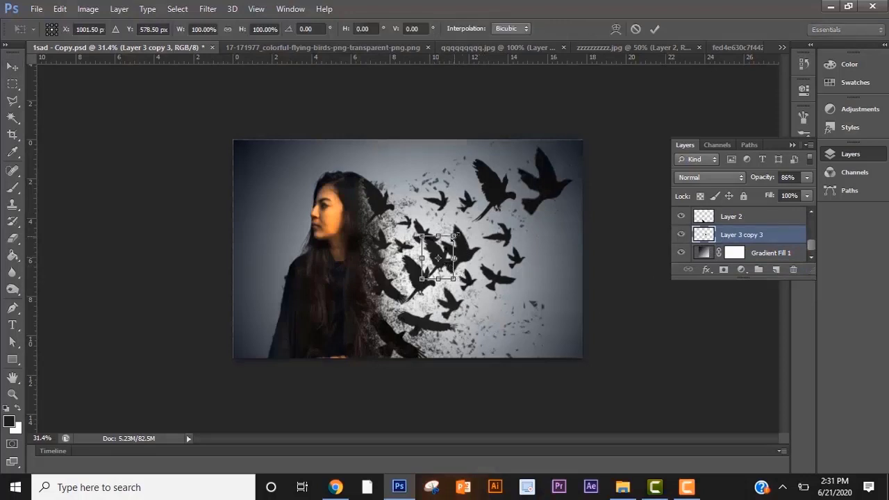
drag(453, 236, 450, 243)
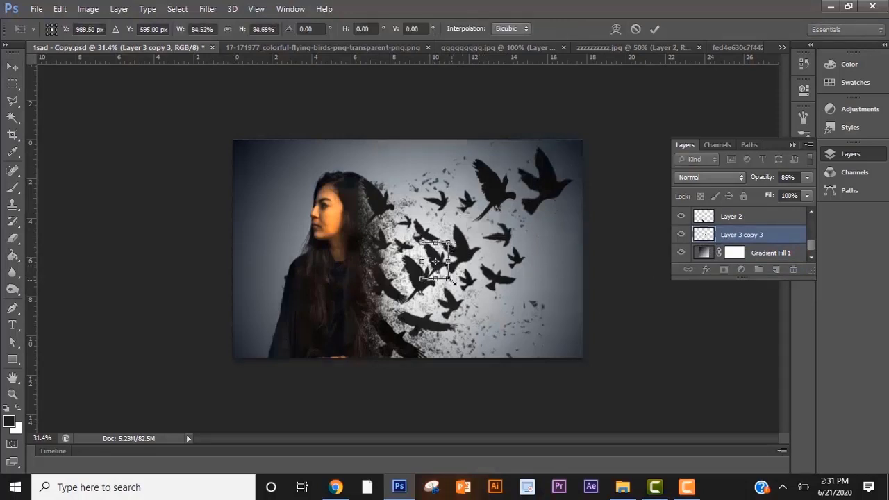
key(Return)
Step: Nudge the central birds on Layer 3 copy 3, Layer 3 copy and Layer 6 to even out their spacing
scroll(437, 316, down, 5)
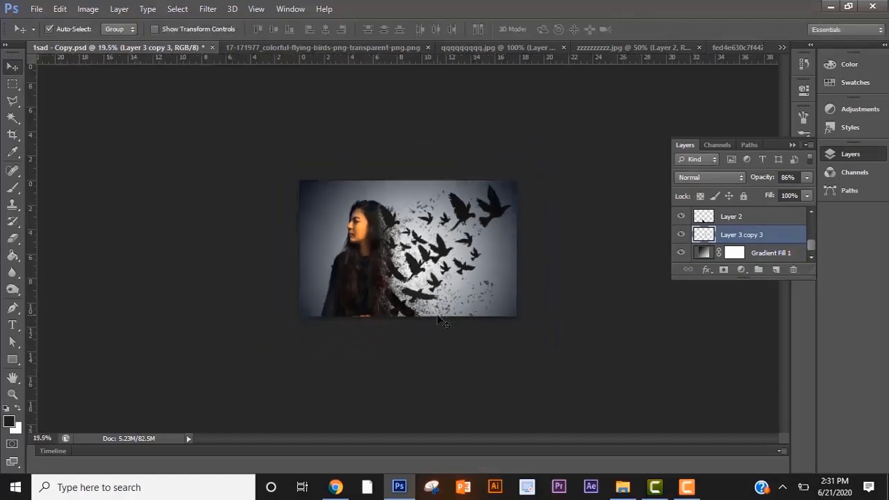
scroll(441, 310, up, 6)
drag(451, 273, 442, 267)
drag(442, 268, 442, 268)
drag(430, 294, 430, 300)
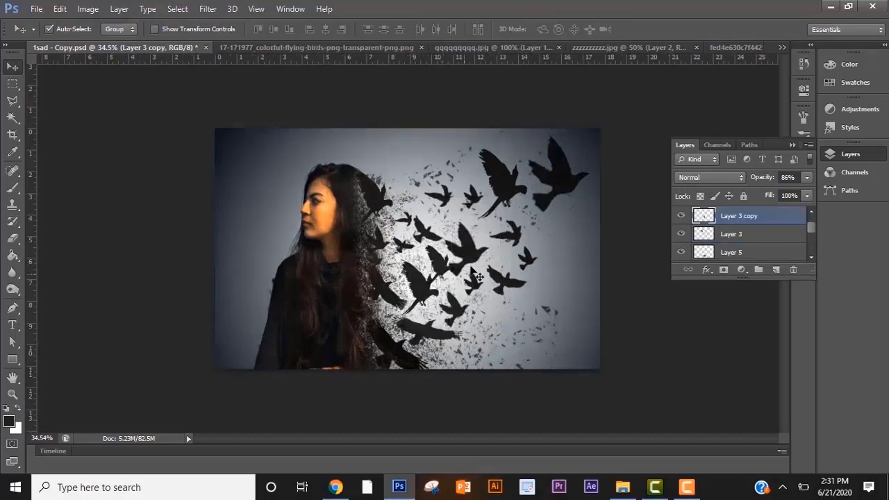
drag(474, 258, 480, 257)
drag(480, 257, 481, 257)
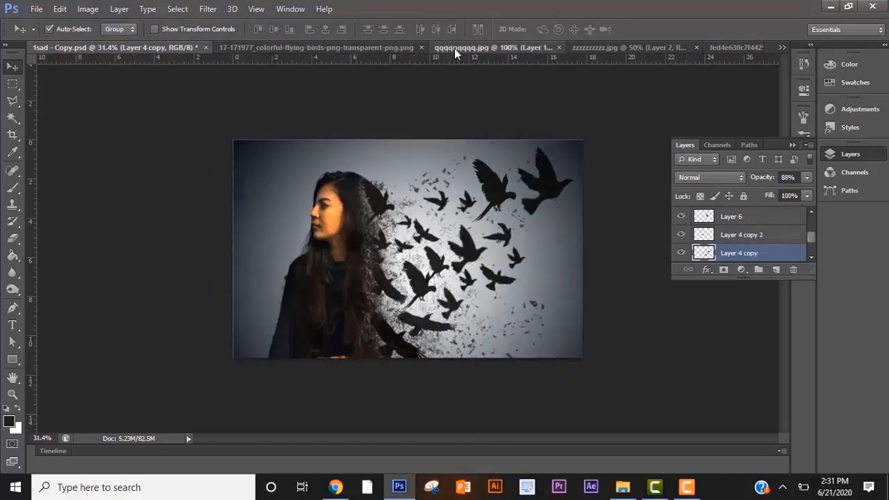
Step: In fed4e630c7f442563779d407232bdff0.jpg, select the uppermost bird on the Background with the Magic Wand and copy it to a new layer
click(455, 48)
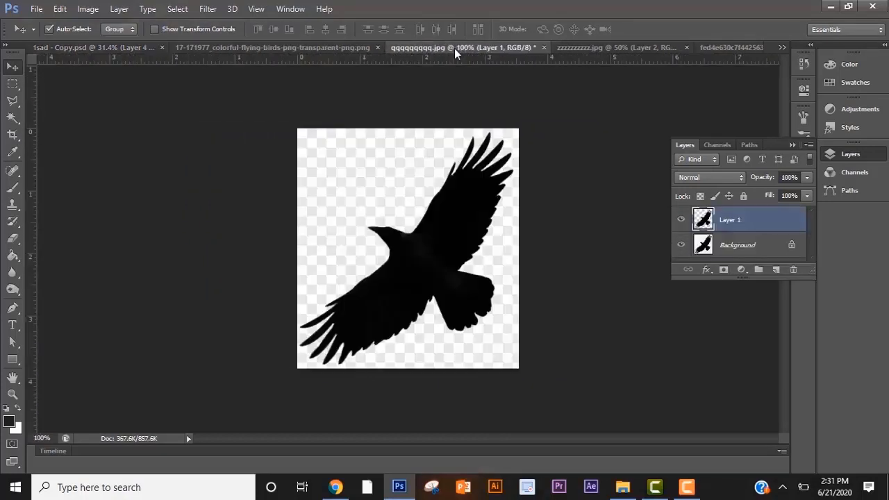
click(342, 50)
click(667, 46)
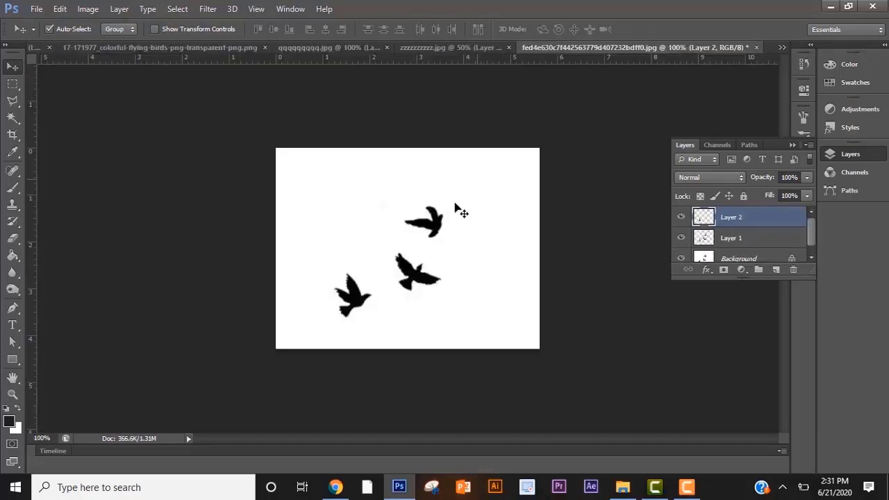
key(w)
key(alt+comma)
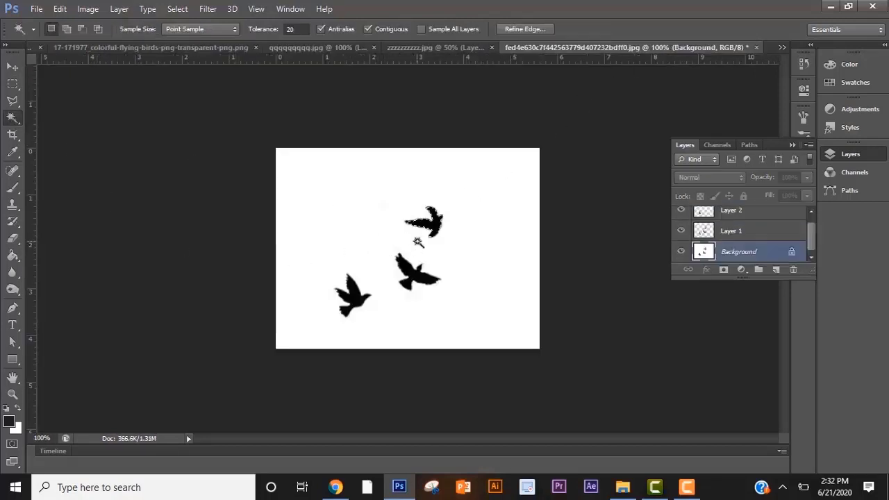
right_click(414, 260)
click(457, 416)
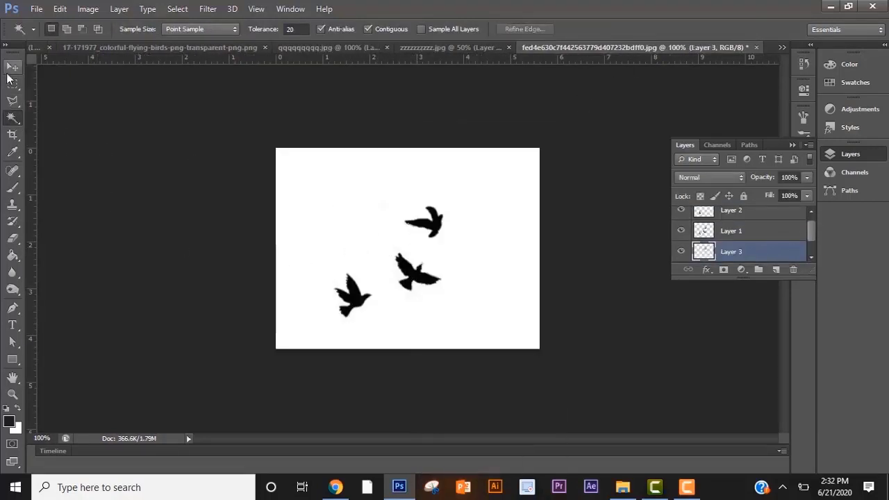
Step: Move the copied bird into 1sad - Copy.psd and resize it to fit below the large bird in the image's upper-right corner
click(10, 68)
drag(435, 228, 387, 228)
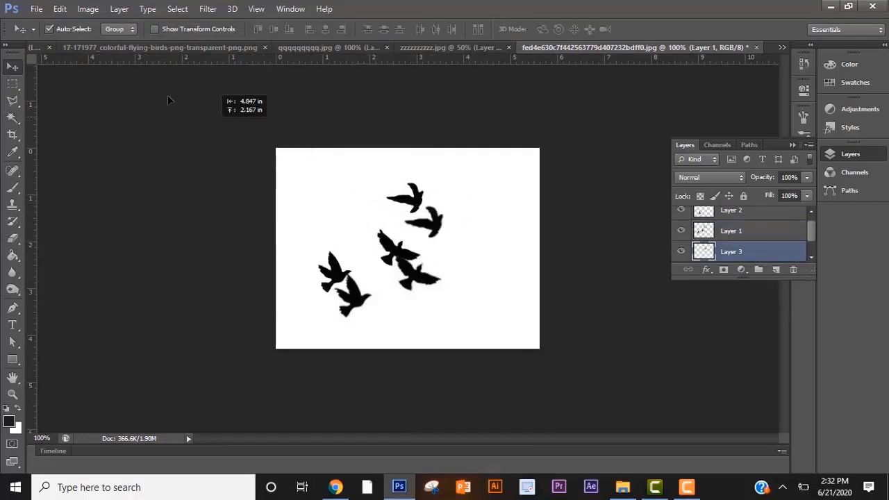
click(128, 48)
click(40, 43)
drag(91, 68, 545, 230)
key(ctrl+t)
key(Return)
key(ctrl+t)
key(Return)
Step: Set the bird layers' opacity: Layer 7 to 85%, Layer 3 copy 2 to about 80%, Layer 6 copy to 82% and Layer 3 copy 3 to 86%
click(807, 177)
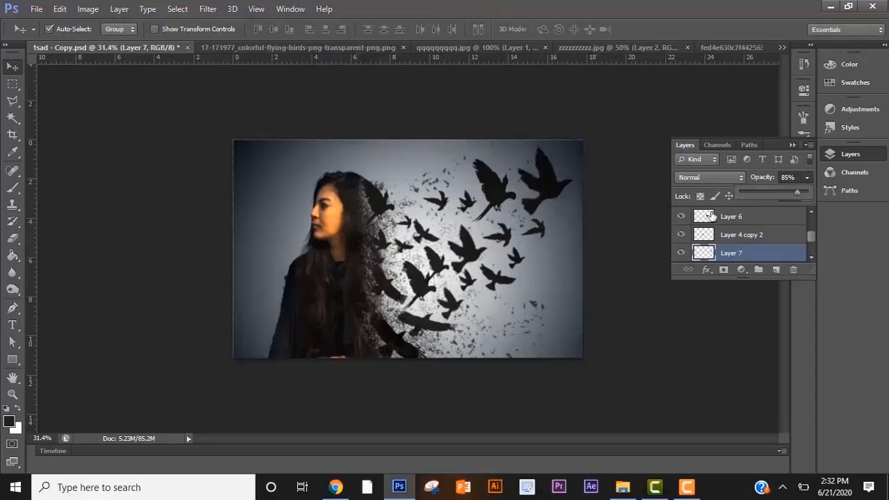
click(540, 202)
click(807, 178)
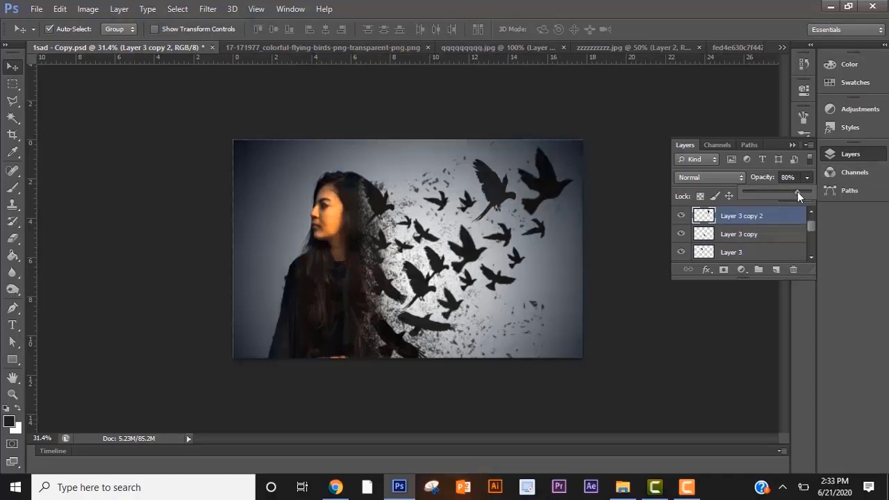
click(555, 192)
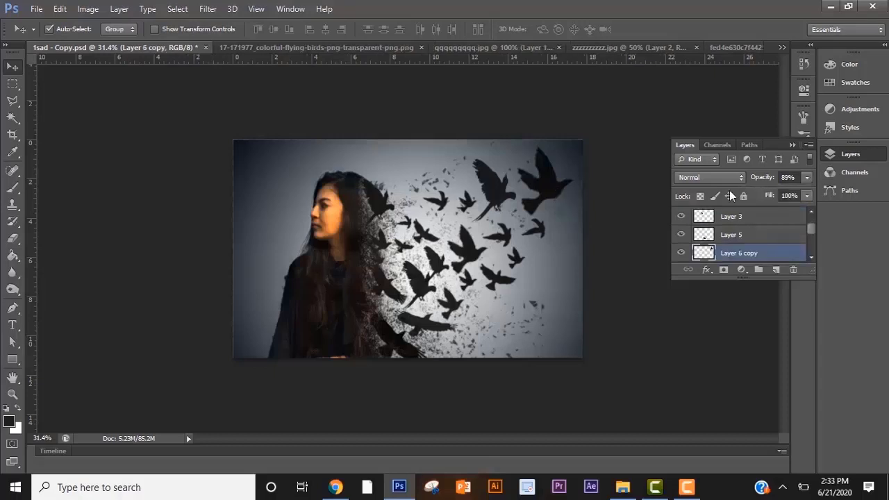
click(808, 178)
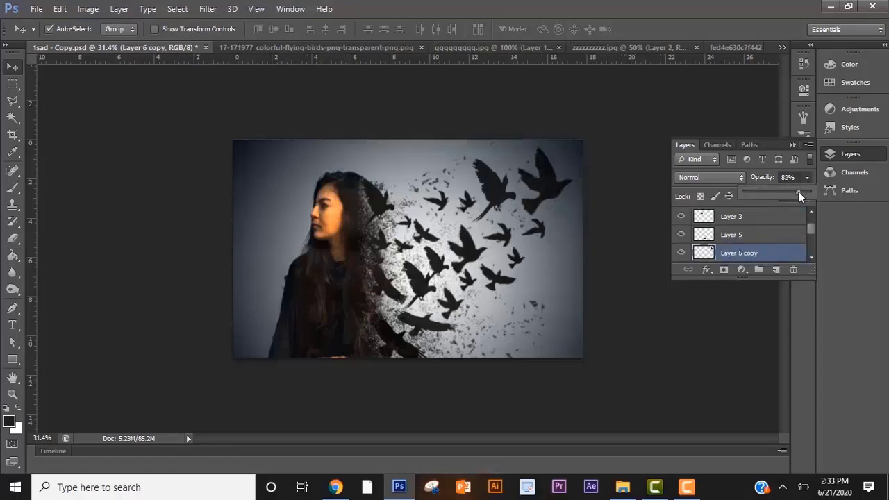
click(474, 254)
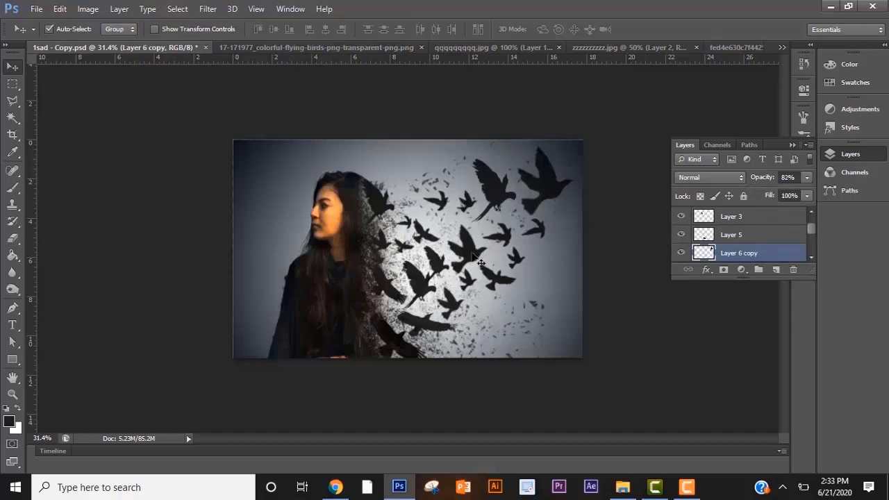
click(806, 178)
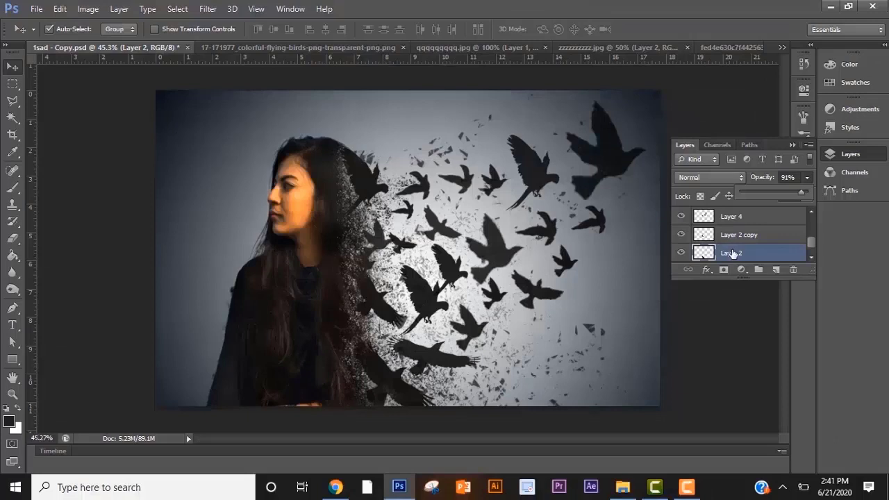
Step: Merge all the bird layers from Layer 3 copy 3 up to Layer 3 copy 2 into one layer and toggle its visibility
click(738, 236)
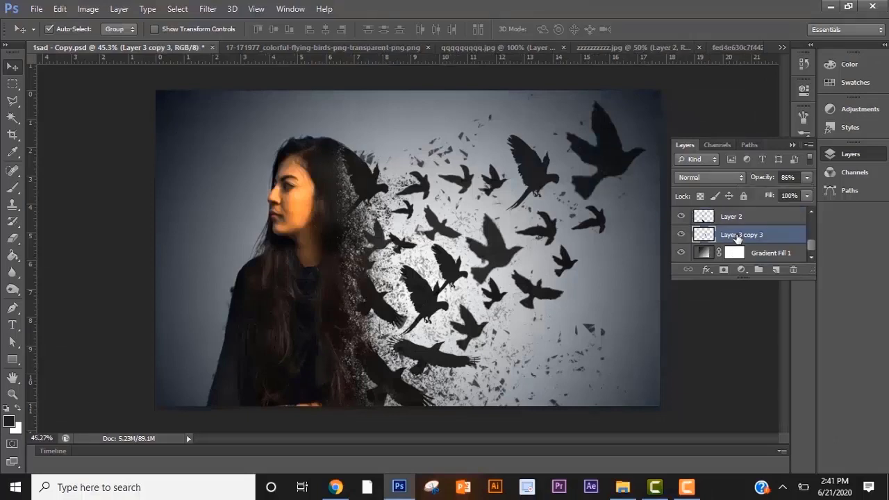
ctrl+click(724, 221)
scroll(729, 231, up, 2)
ctrl+click(730, 232)
scroll(730, 229, up, 1)
ctrl+click(730, 230)
scroll(733, 235, up, 1)
ctrl+click(732, 234)
ctrl+click(724, 222)
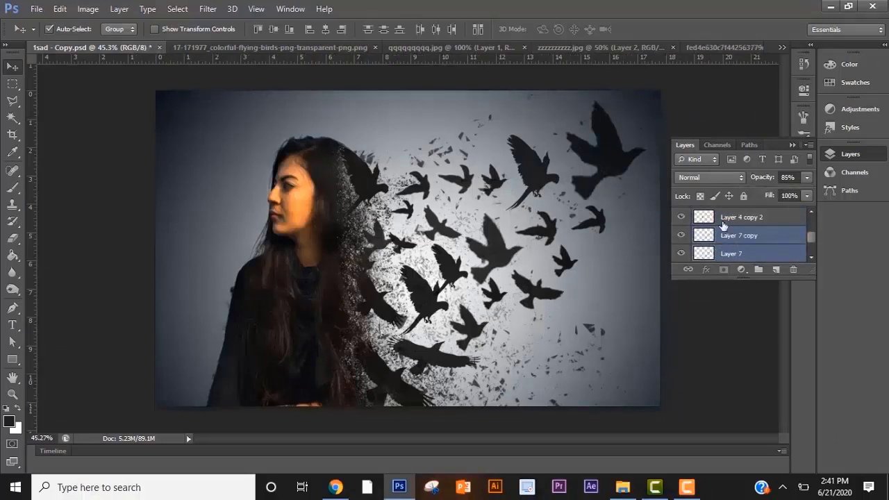
ctrl+click(723, 224)
scroll(730, 229, up, 3)
ctrl+click(728, 224)
ctrl+click(726, 222)
ctrl+click(727, 224)
scroll(732, 233, up, 3)
ctrl+click(730, 225)
ctrl+click(728, 222)
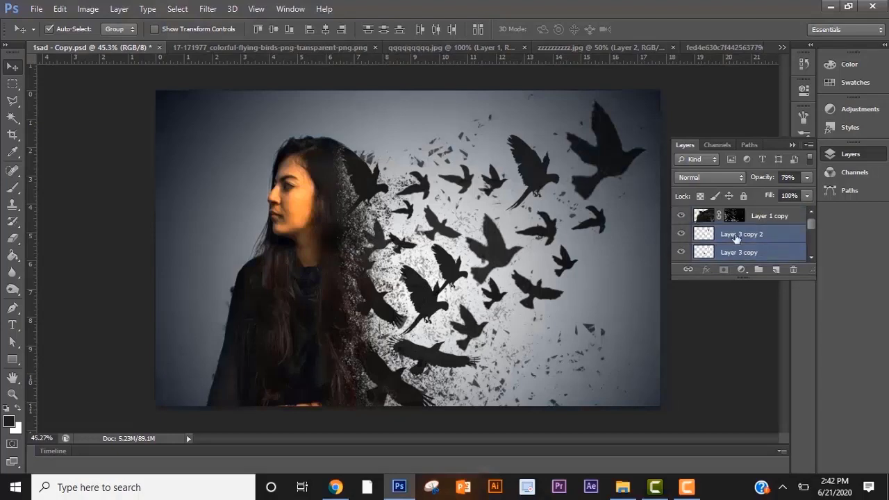
right_click(737, 244)
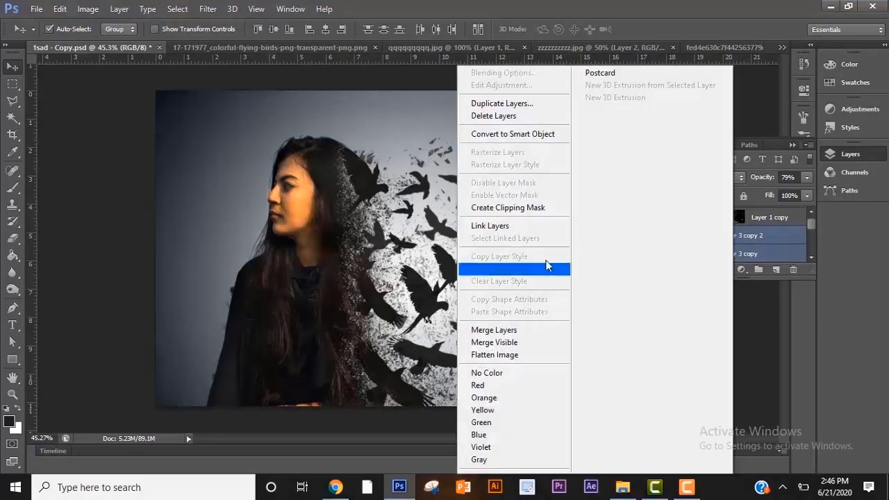
click(529, 331)
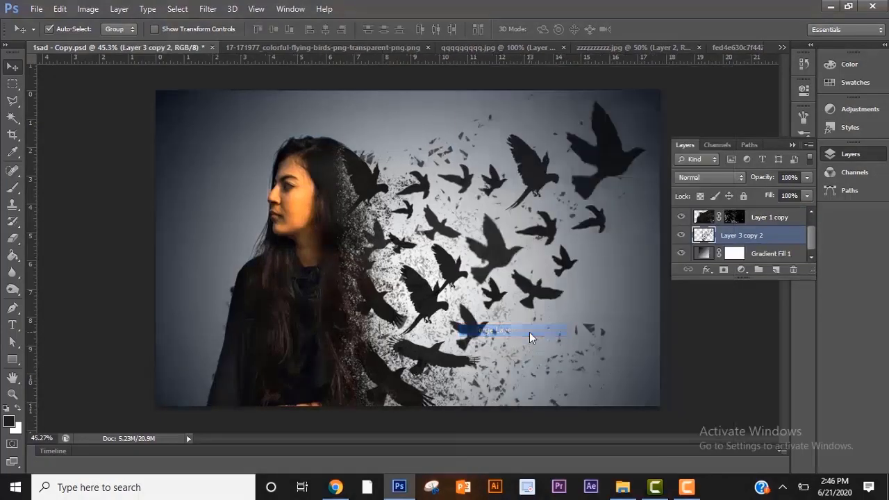
click(681, 235)
click(681, 236)
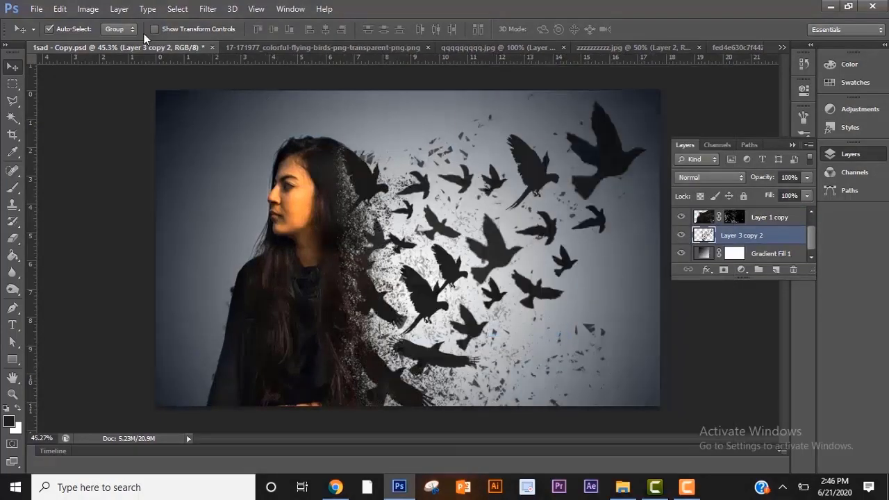
Step: Darken the merged bird layer with a Brightness/Contrast adjustment of -150 brightness and -50 contrast
click(93, 11)
mouse_move(102, 41)
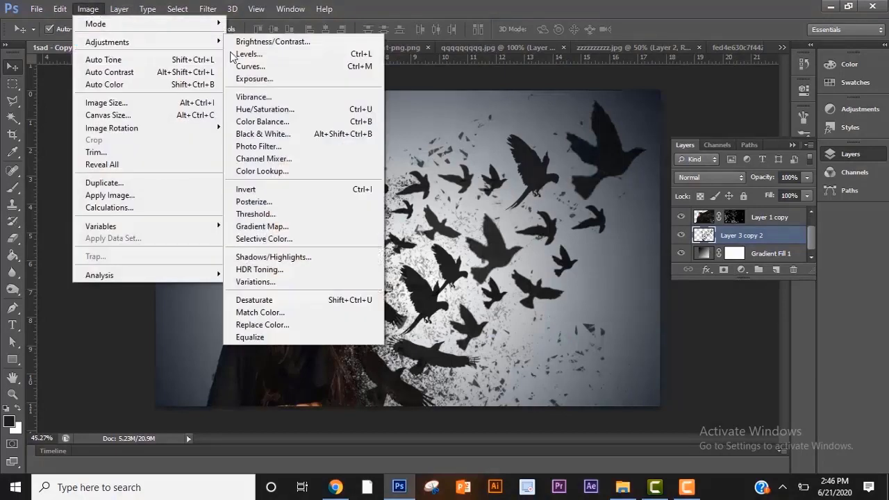
click(273, 43)
drag(618, 252, 547, 259)
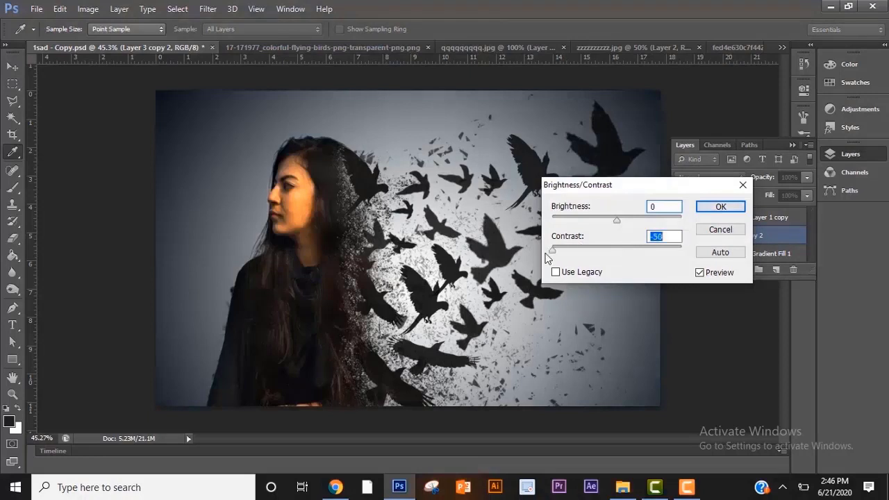
drag(617, 220, 581, 218)
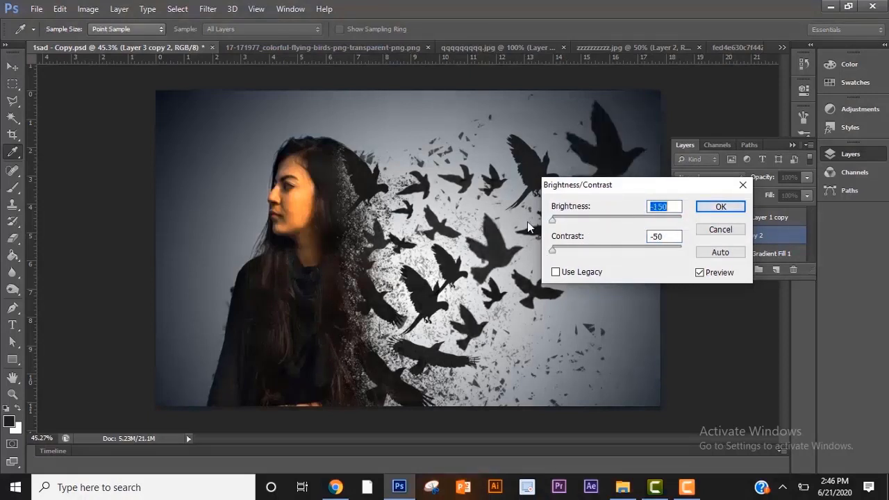
click(721, 207)
key(v)
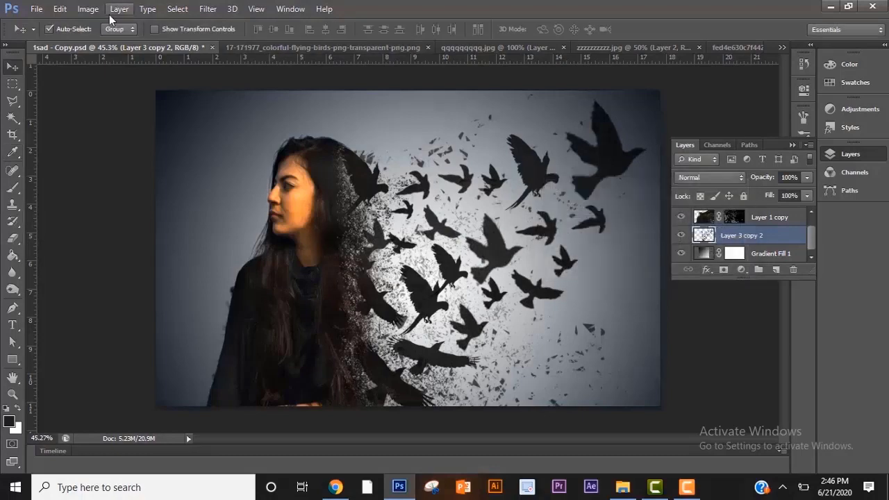
Step: Tint the merged birds with a Color Balance adjustment of -54 toward cyan and +56 toward blue in the midtones
click(88, 8)
mouse_move(113, 46)
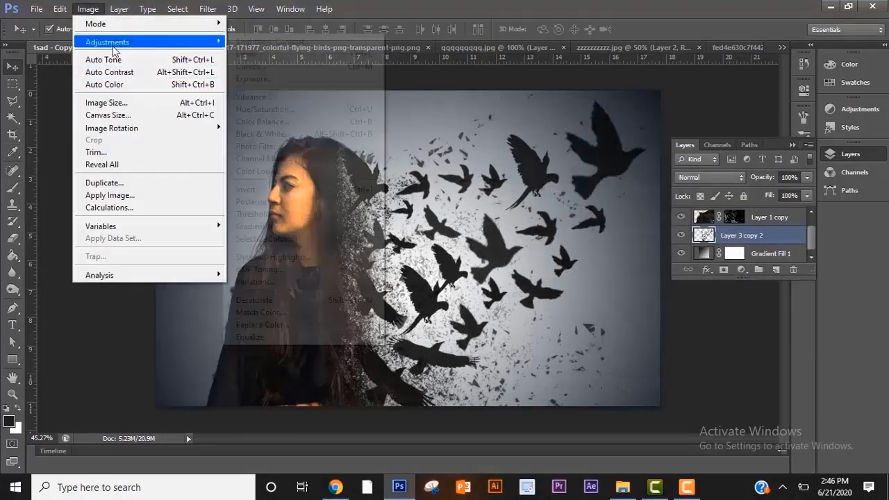
click(278, 122)
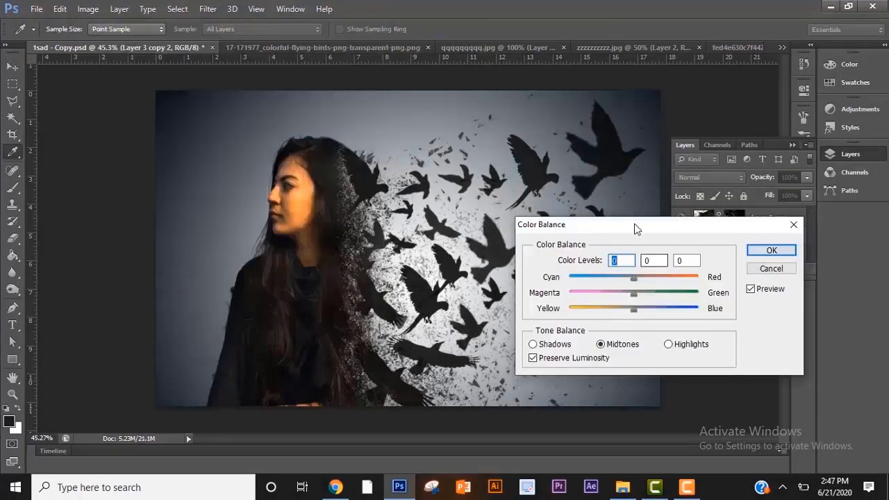
drag(635, 230, 679, 250)
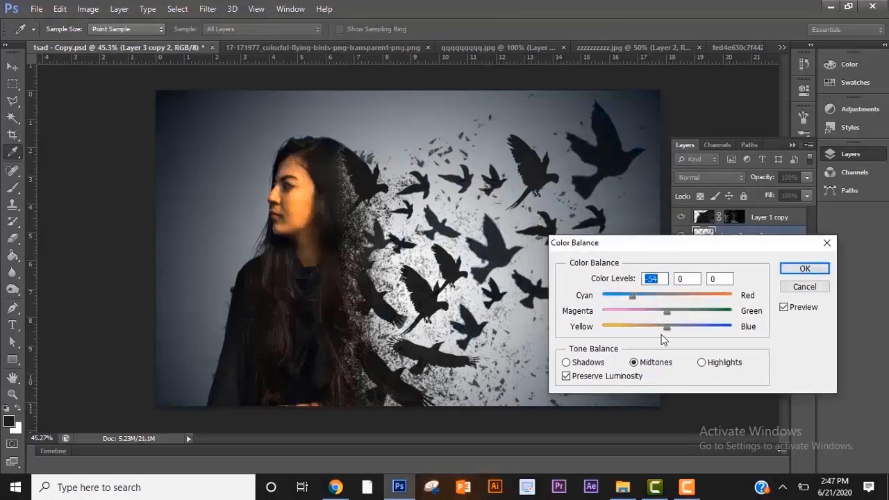
drag(666, 328, 707, 329)
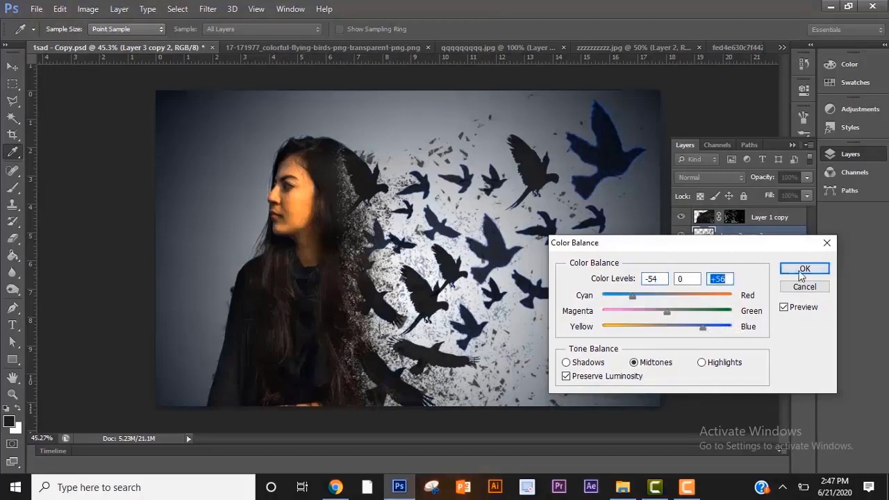
click(804, 269)
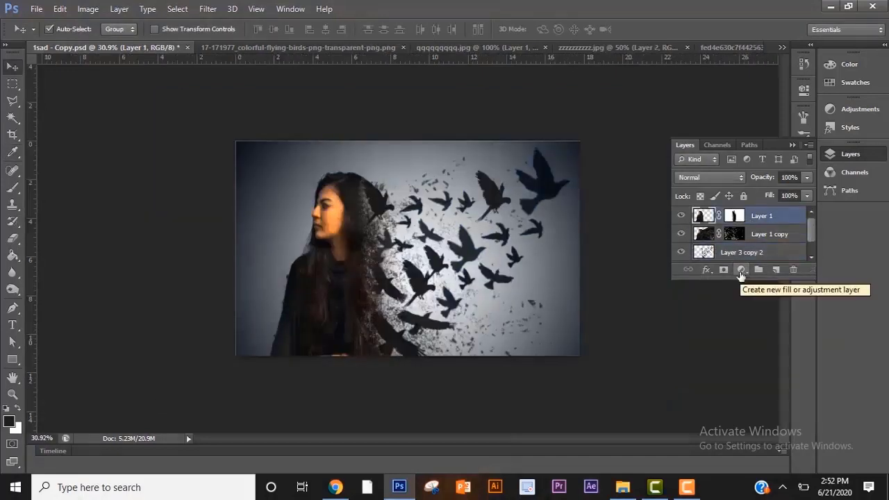
Step: Add a Color Balance adjustment layer above Layer 1 and shift its midtones toward blue and slightly toward green
click(742, 270)
click(792, 329)
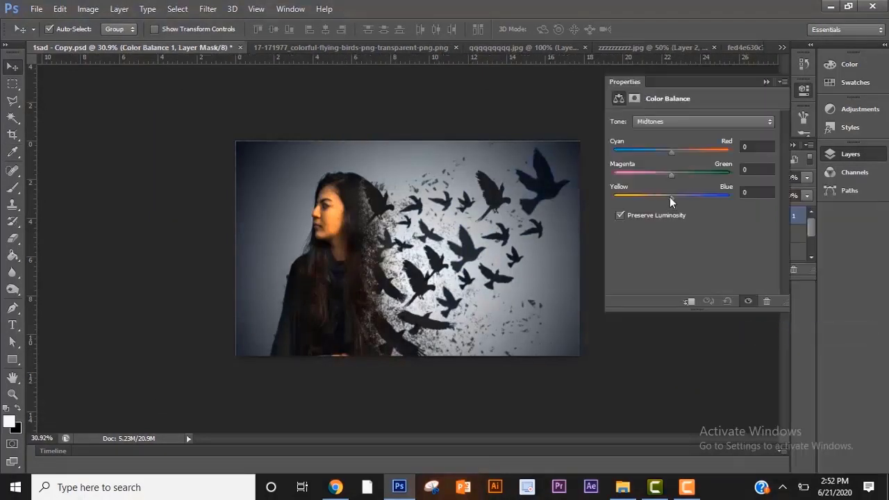
mouse_move(670, 197)
mouse_down()
mouse_move(656, 197)
mouse_move(684, 201)
mouse_up()
mouse_move(670, 167)
mouse_down()
mouse_move(661, 178)
mouse_move(678, 182)
mouse_up()
click(767, 82)
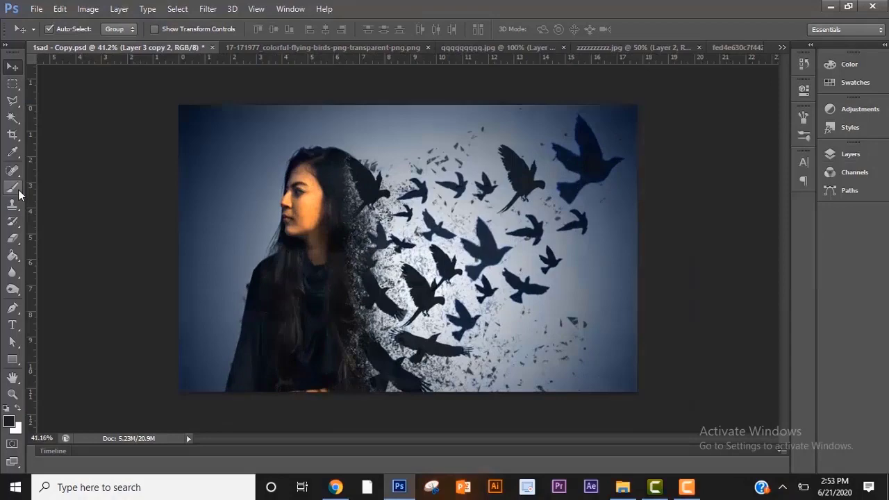
Step: Target the Layer 1 copy mask with the Brush tool, using a 2500 px fragment tip reduced to 900 px
click(12, 187)
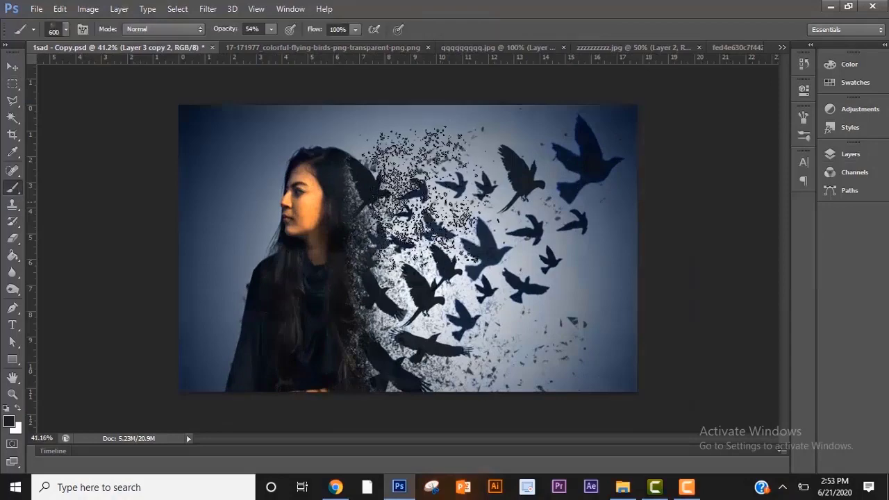
click(850, 155)
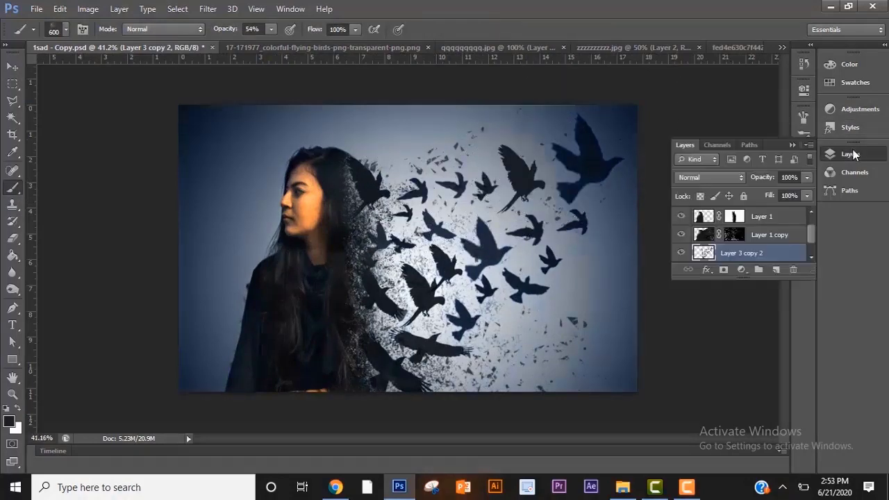
click(734, 215)
click(735, 234)
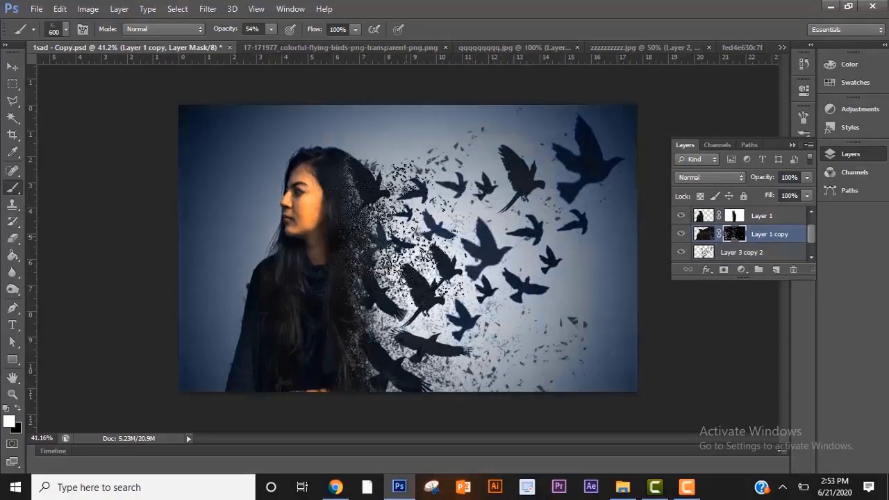
click(67, 30)
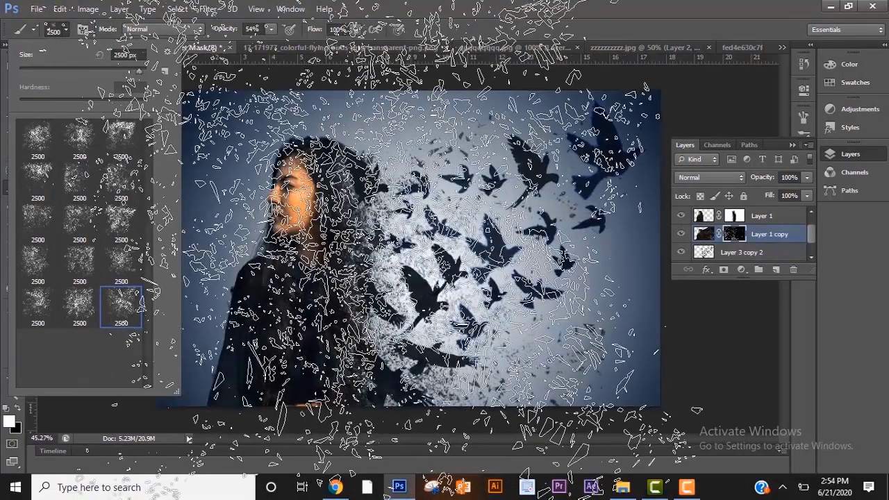
click(368, 244)
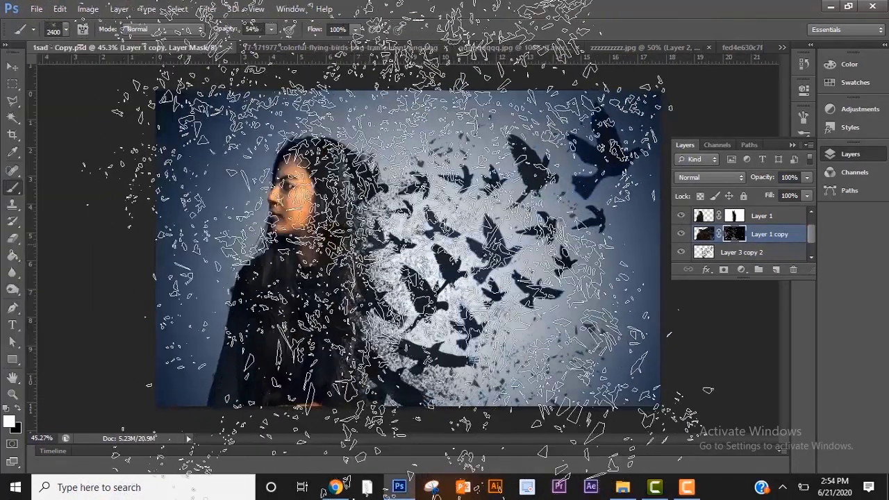
key(bracketleft)
key(bracketleft)
key(bracketleft)
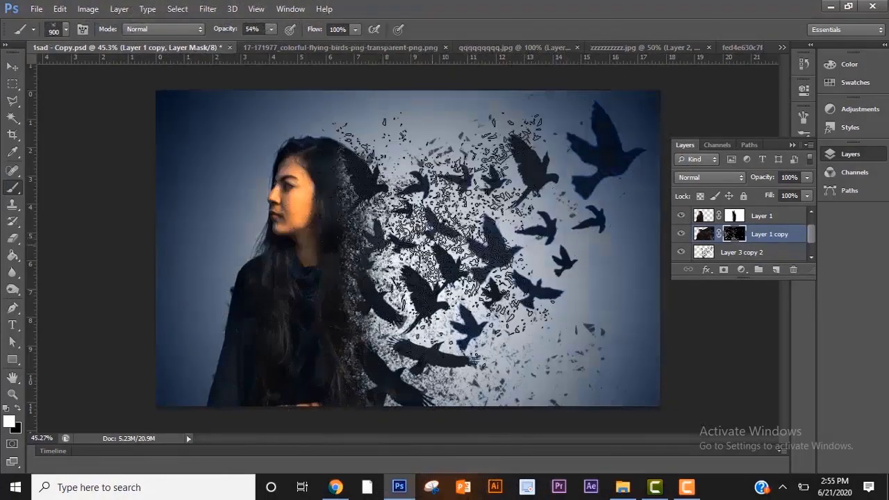
Step: Rotate the fragment brush tip to 176° and try stamping fragments around the large upper-right bird on the mask
click(82, 29)
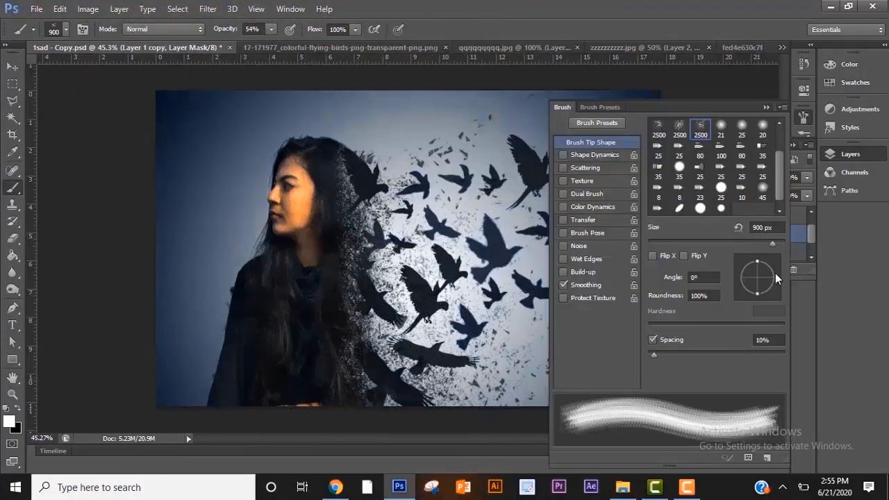
drag(777, 278, 762, 296)
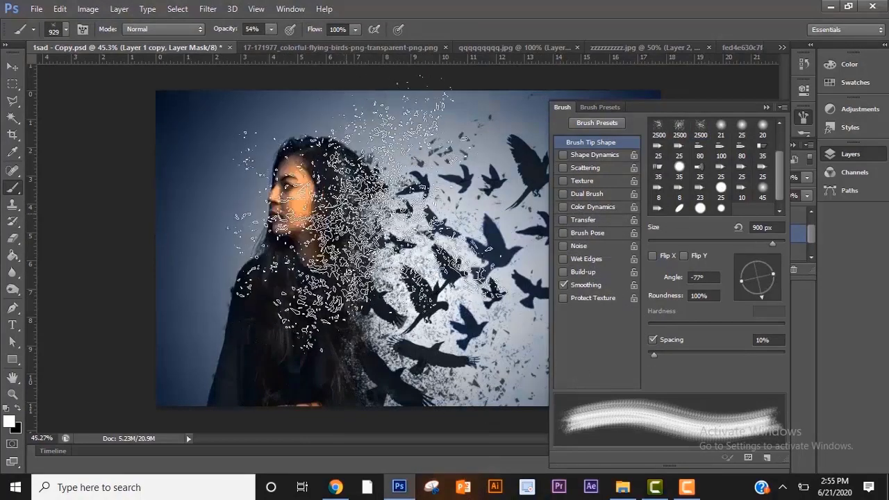
key(ctrl+d)
drag(763, 297, 741, 277)
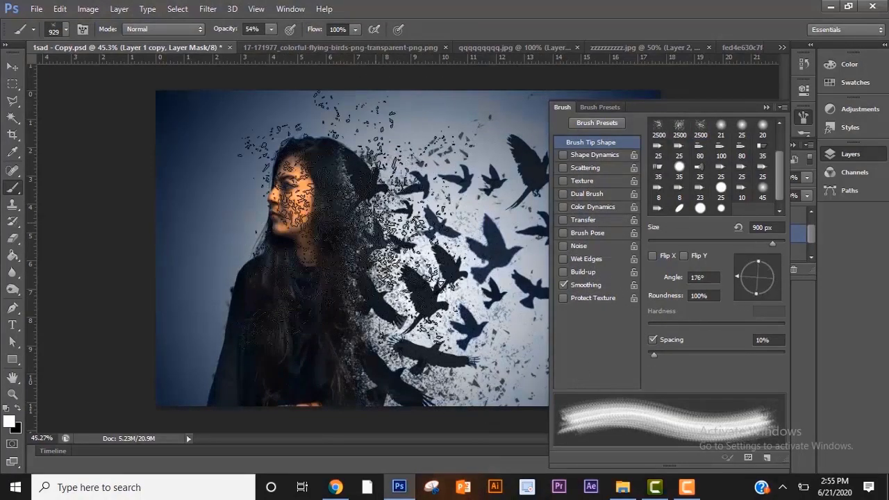
click(767, 107)
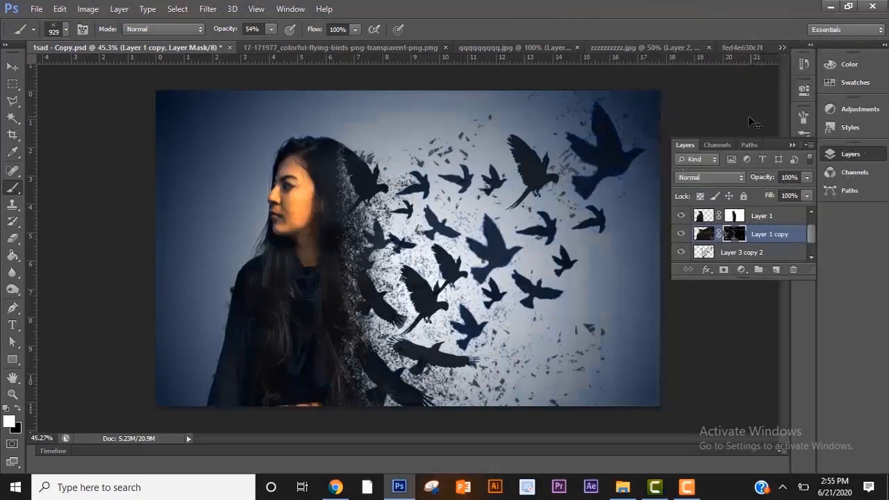
Step: Replace the brush set with the broken glass brushes and choose the 3100 px shard tip
click(66, 29)
click(167, 53)
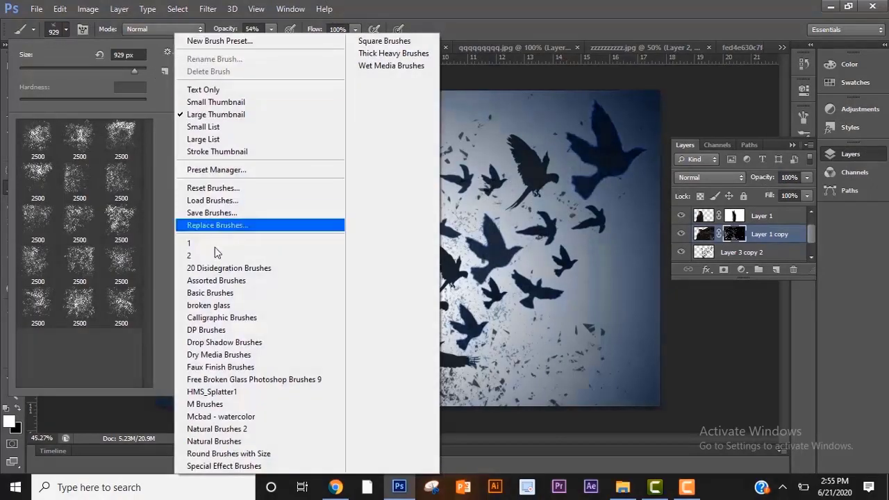
click(209, 303)
click(383, 198)
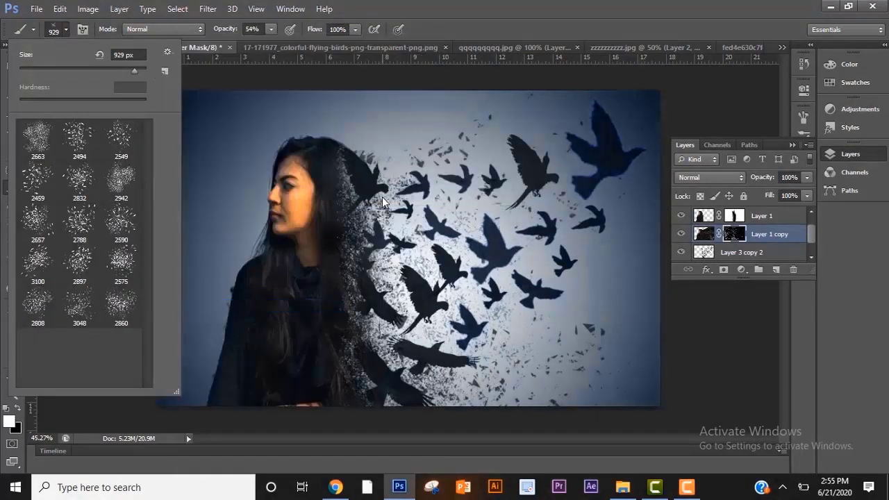
click(38, 262)
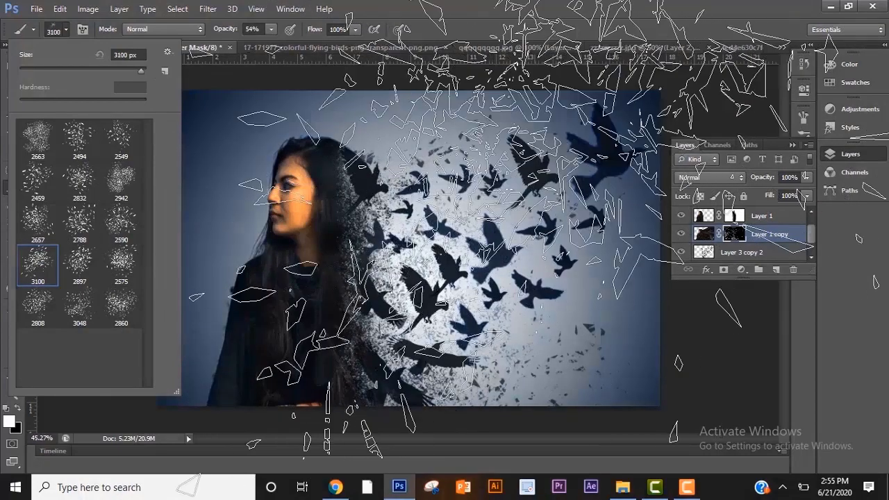
Step: Reduce the shard brush to 1200 px and paint white glass fragments on the Layer 1 copy mask around the upper-right birds
key(Return)
key(bracketleft)
key(bracketleft)
key(bracketleft)
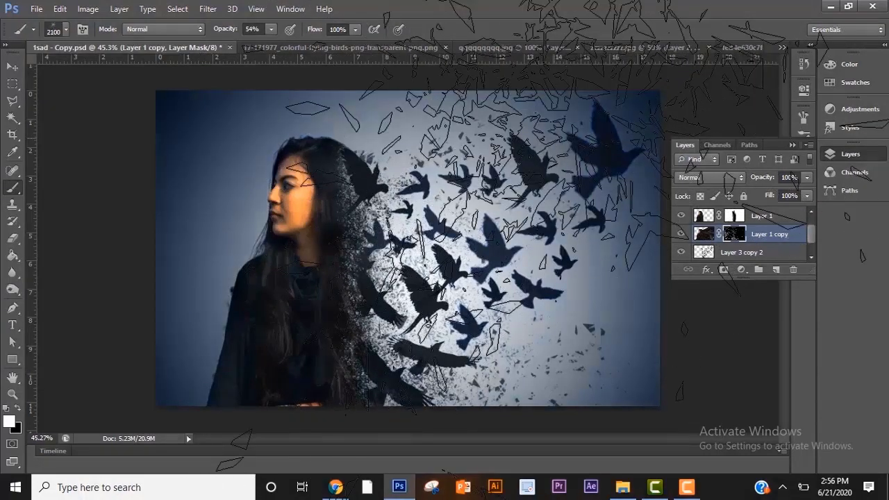
key(bracketleft)
key(bracketleft)
key(bracketleft)
key(bracketleft)
key(bracketleft)
key(bracketleft)
key(bracketleft)
key(bracketleft)
key(bracketleft)
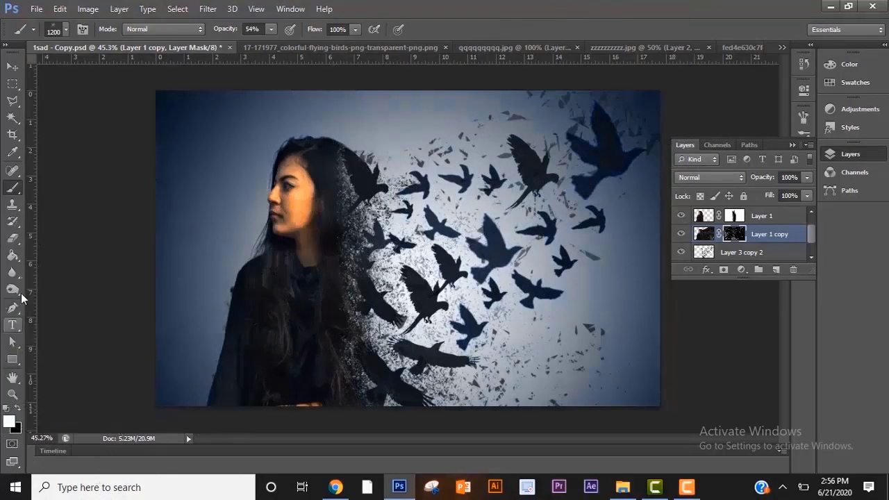
Step: Switch the painting color to black and choose a hard round brush enlarged to 35 px
click(20, 415)
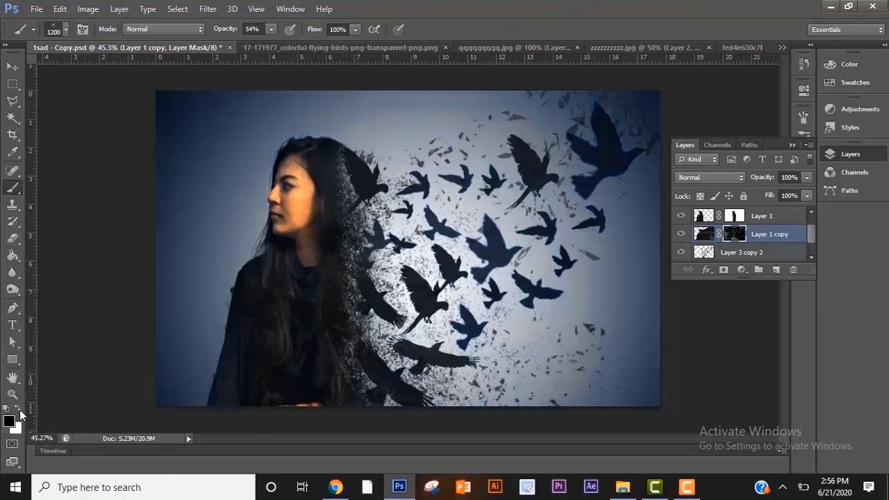
click(64, 31)
click(82, 29)
click(721, 209)
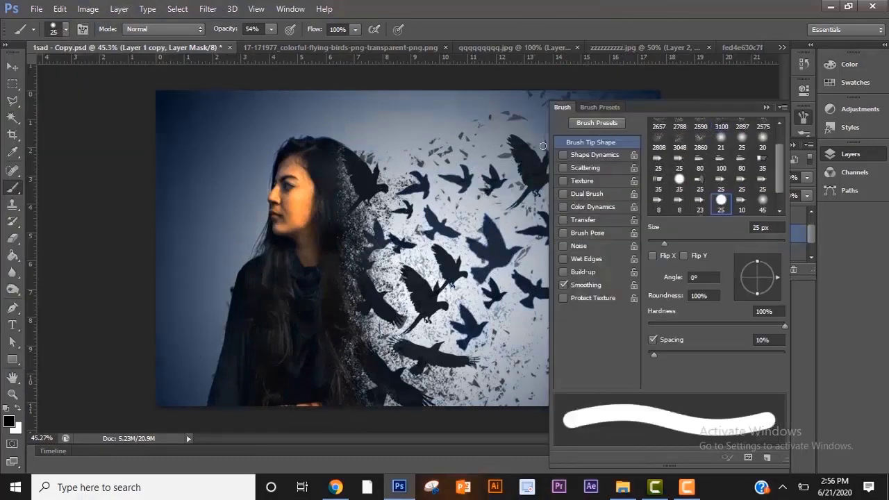
key(bracketright)
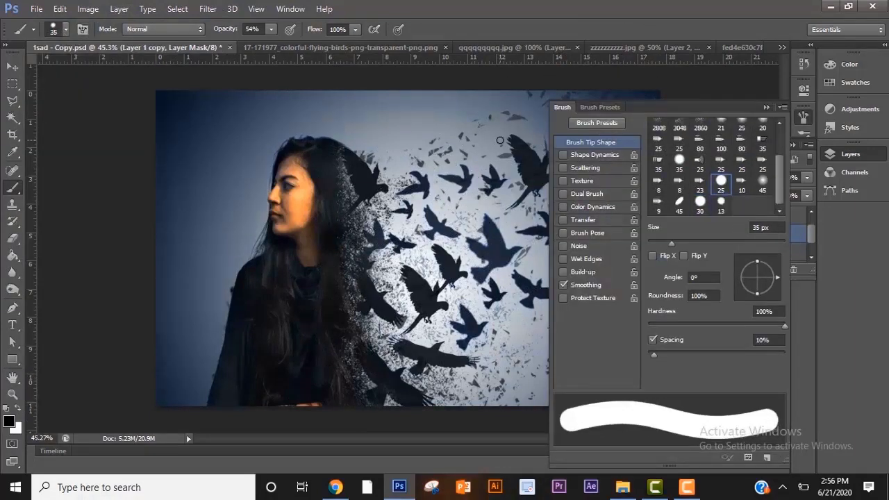
click(766, 108)
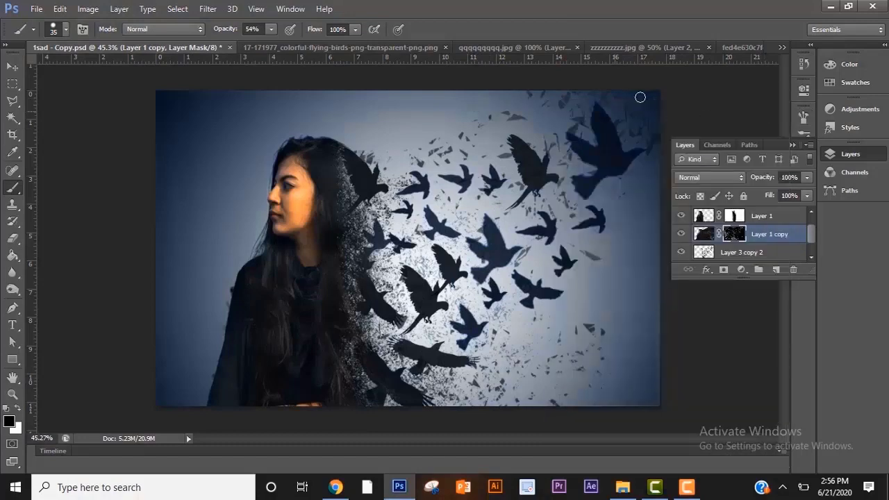
Step: Set the brush opacity to 100% and mask out stray shards near the image's upper-right corner and lower-right area
scroll(652, 135, up, 3)
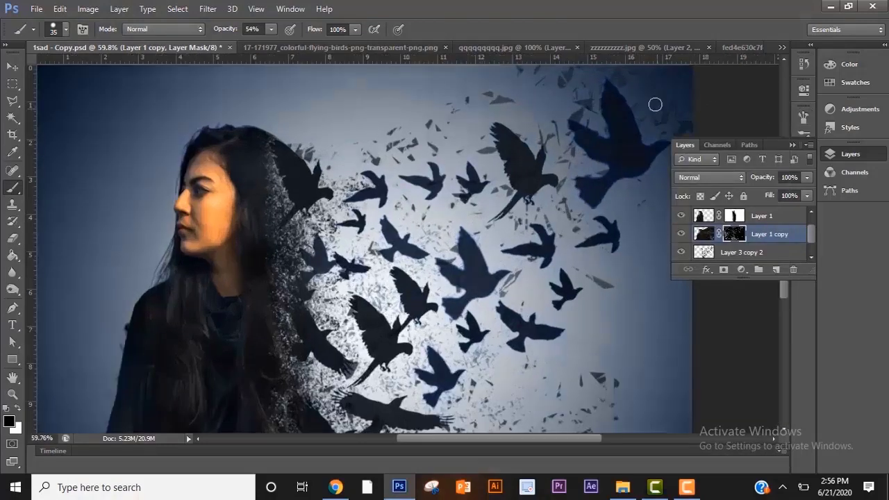
drag(271, 29, 304, 49)
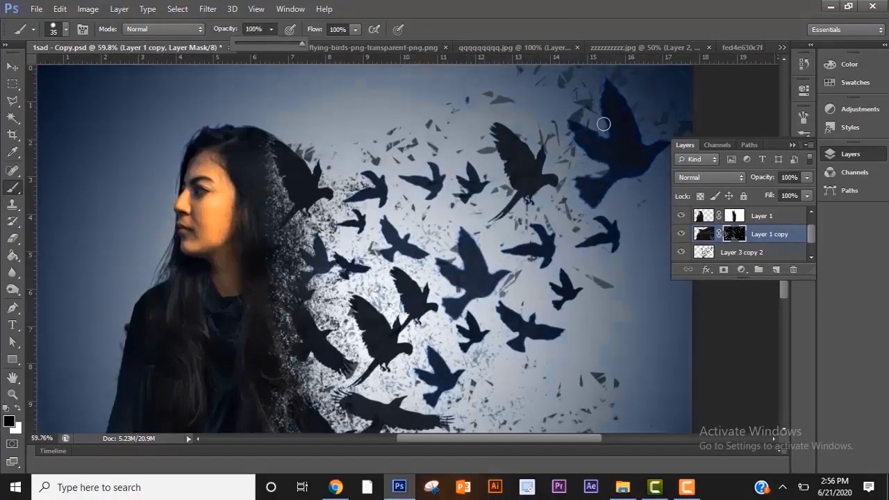
scroll(611, 148, down, 3)
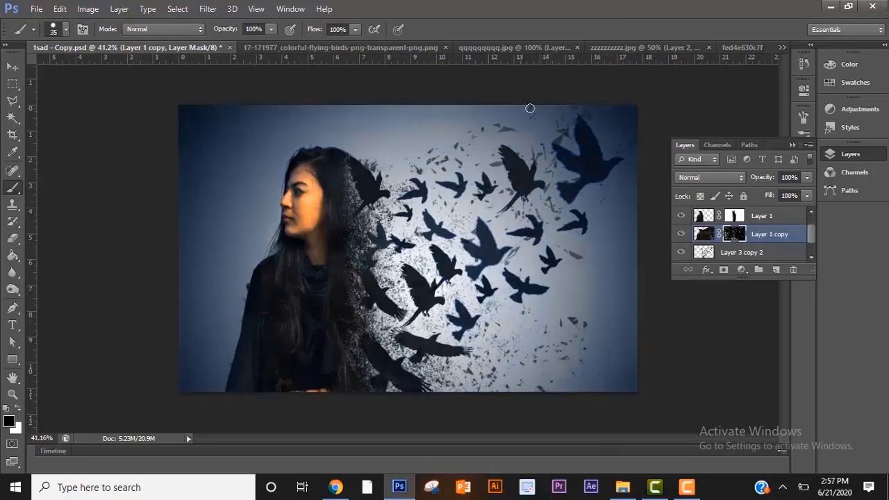
scroll(537, 191, down, 1)
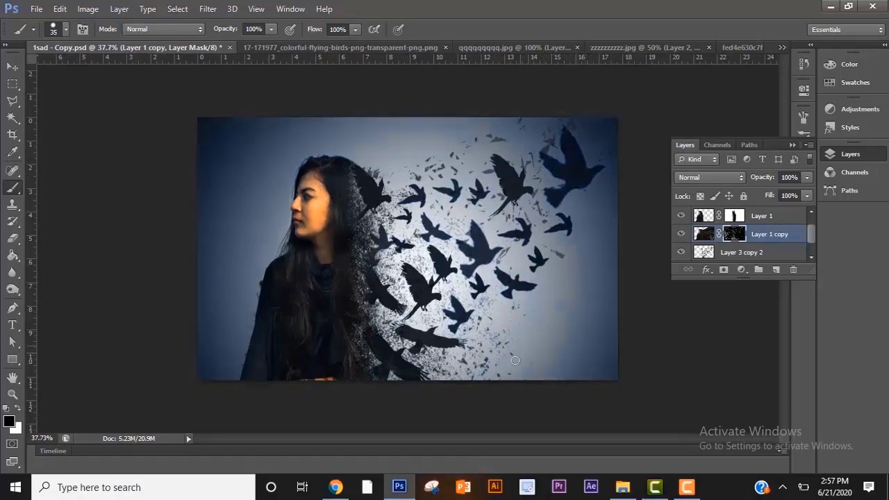
Step: Paint black on the Layer 1 copy mask to clean up leftover fragments beside the woman's hair and the nearest bird
scroll(550, 201, up, 3)
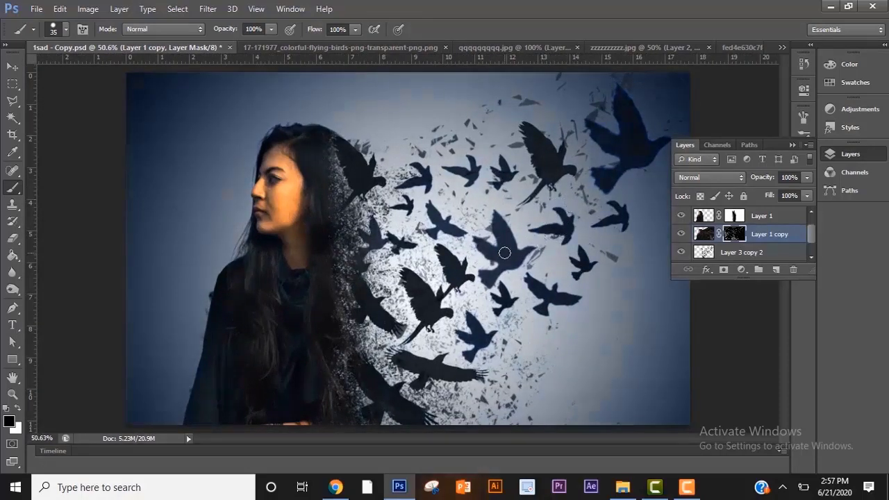
scroll(514, 258, down, 3)
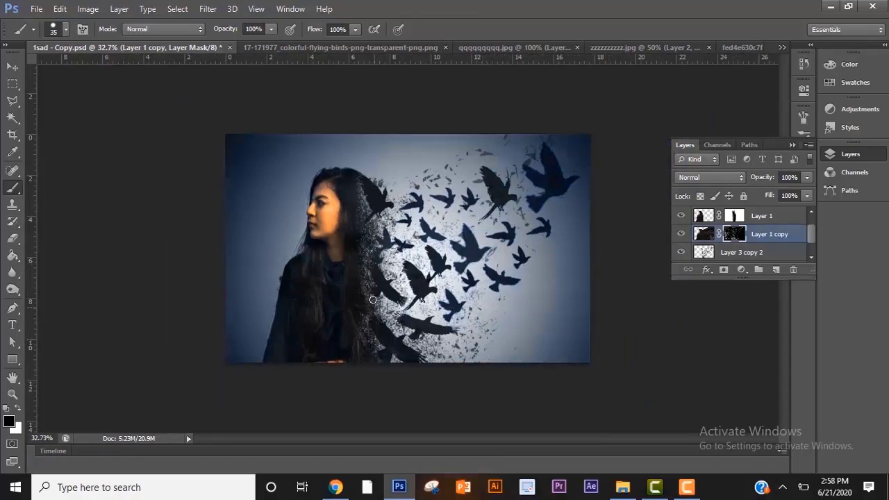
scroll(392, 251, up, 5)
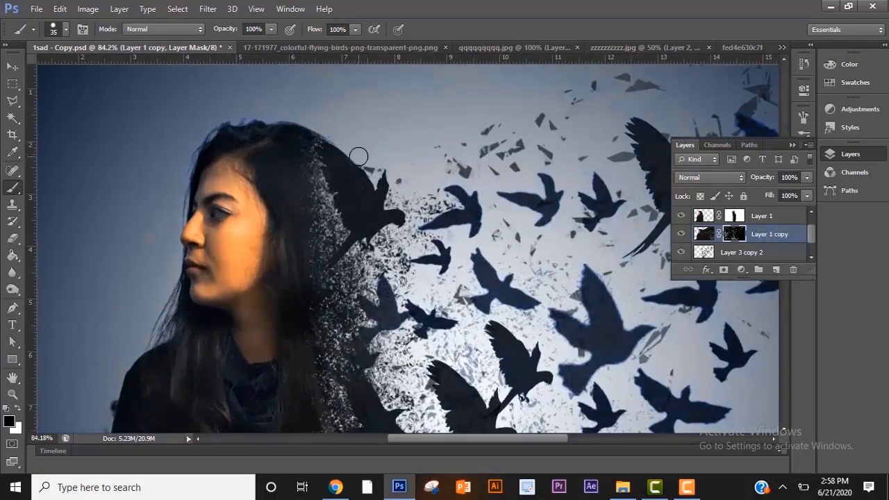
scroll(359, 156, down, 4)
scroll(383, 173, up, 2)
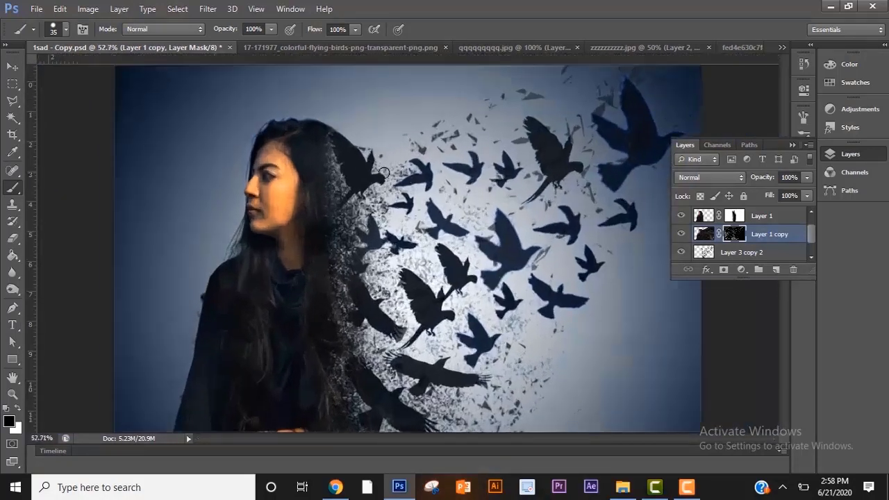
scroll(384, 173, up, 2)
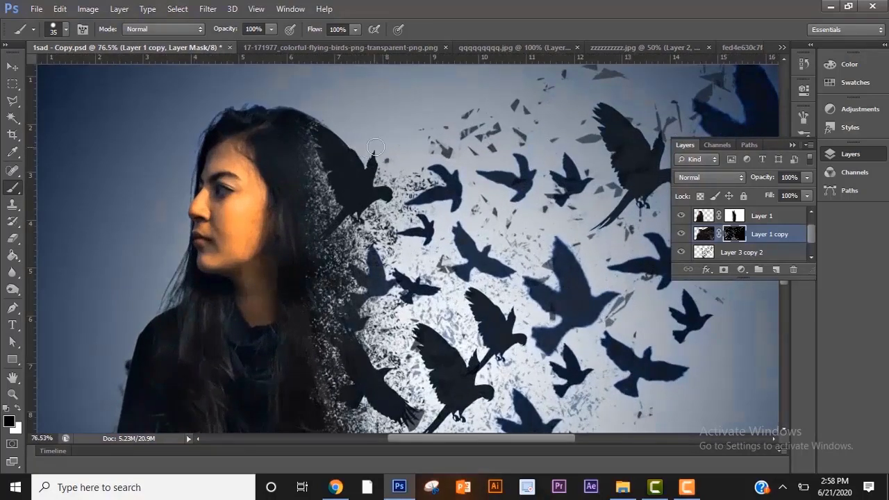